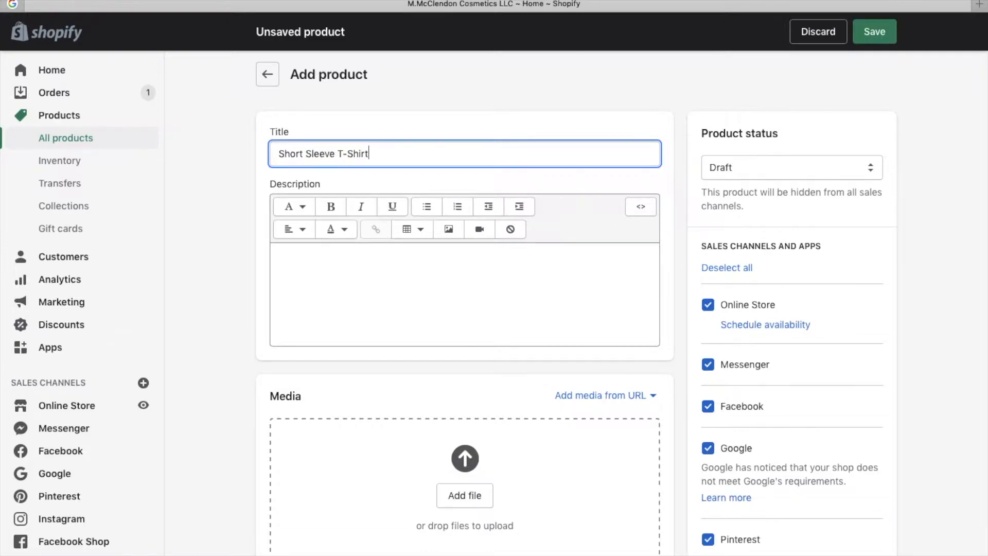
Step: Copy the product title "Short Sleeve T-Shirt" into the product description
left_click(360, 282)
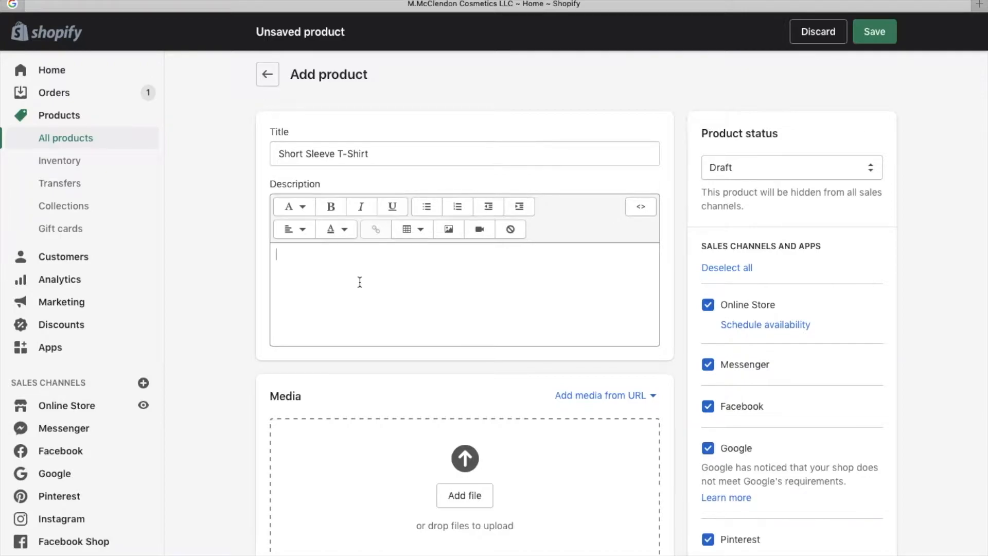
triple_click(387, 153)
key("super+c")
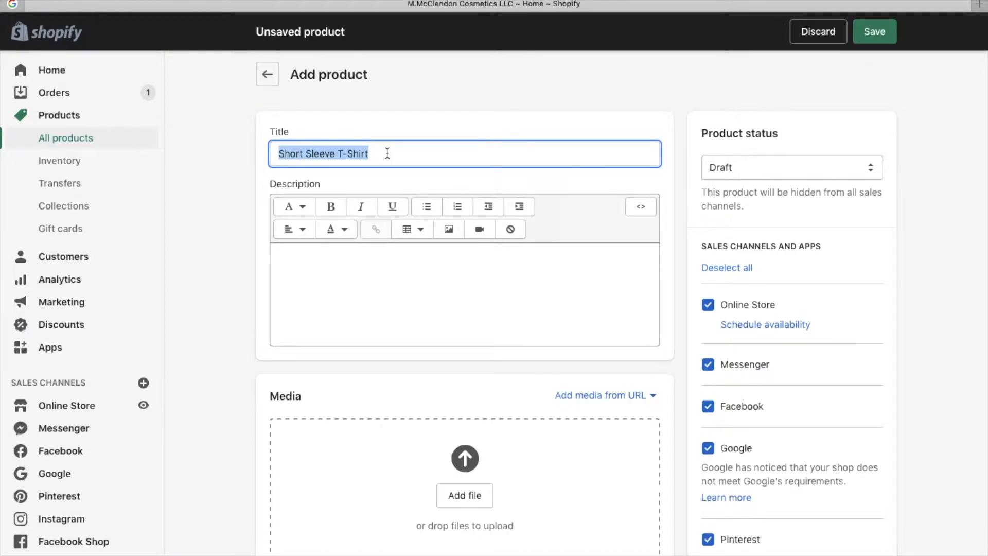
left_click(331, 302)
key("super+v")
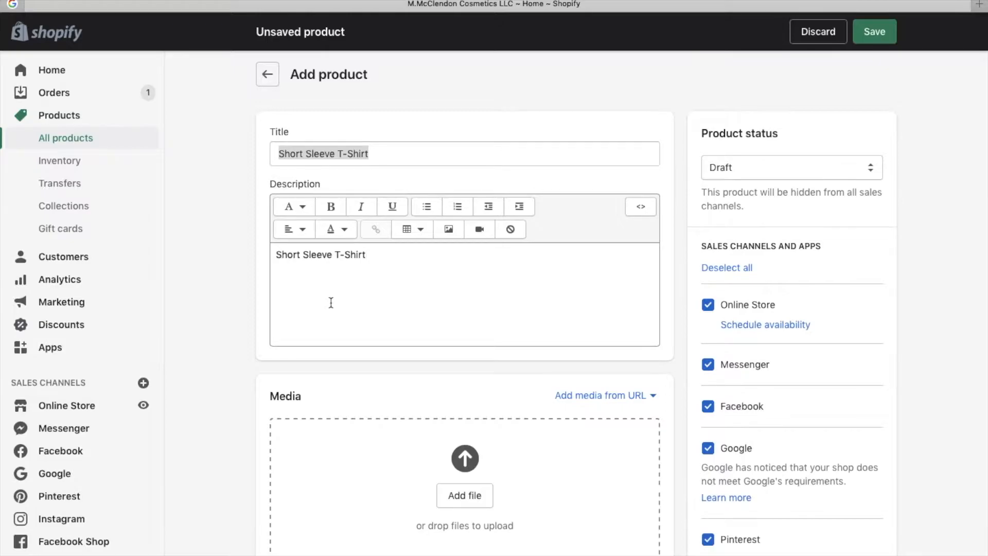
Step: Set the new product's price to $10.00 in the pricing section
scroll(331, 303, "down", 4)
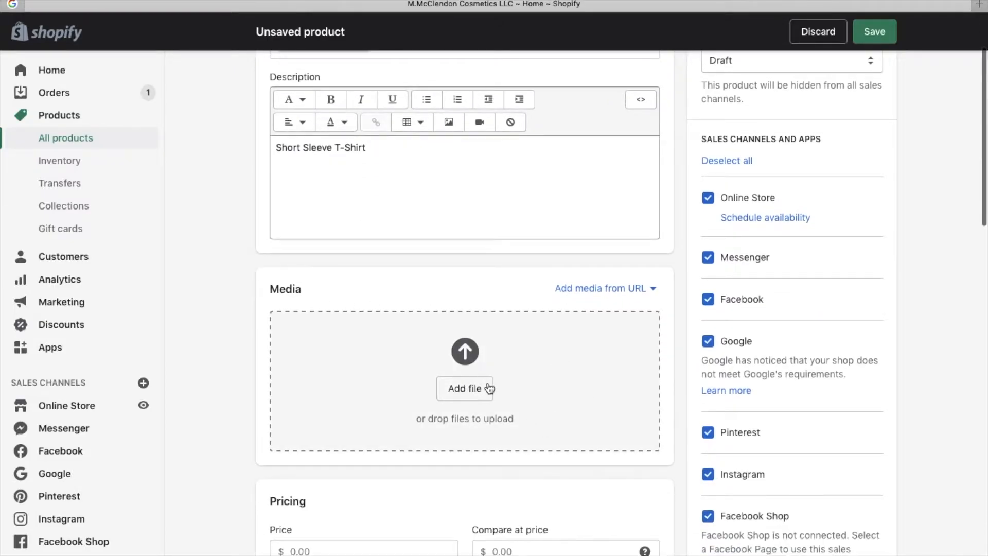
left_click(477, 390)
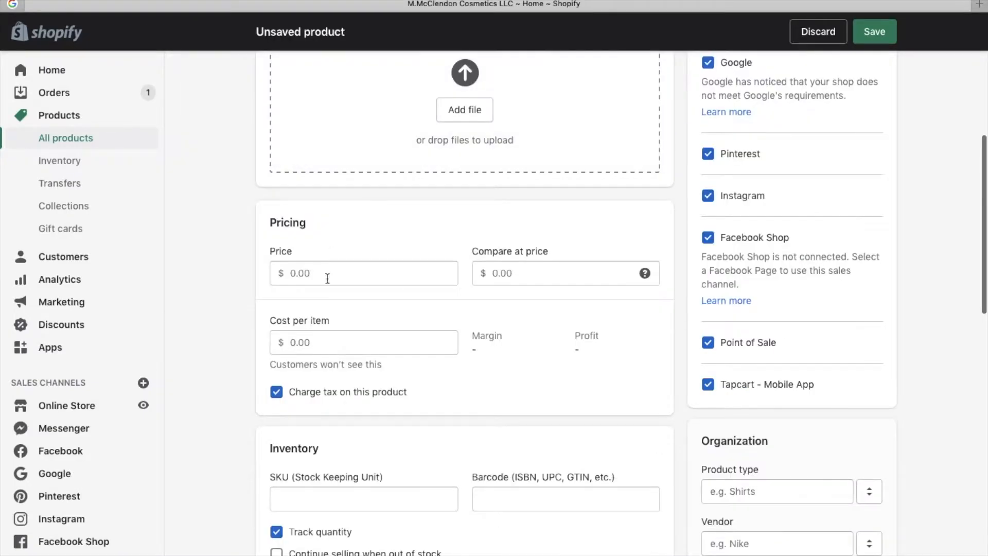
left_click(328, 278)
type("10")
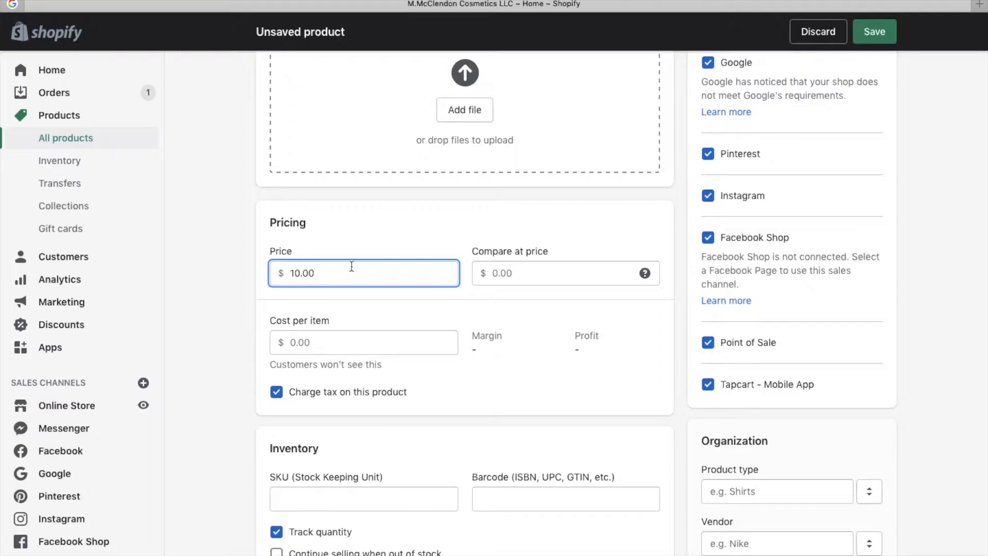
type(".00")
Step: Open the available quantity for the MMC location for editing
scroll(403, 266, "down", 5)
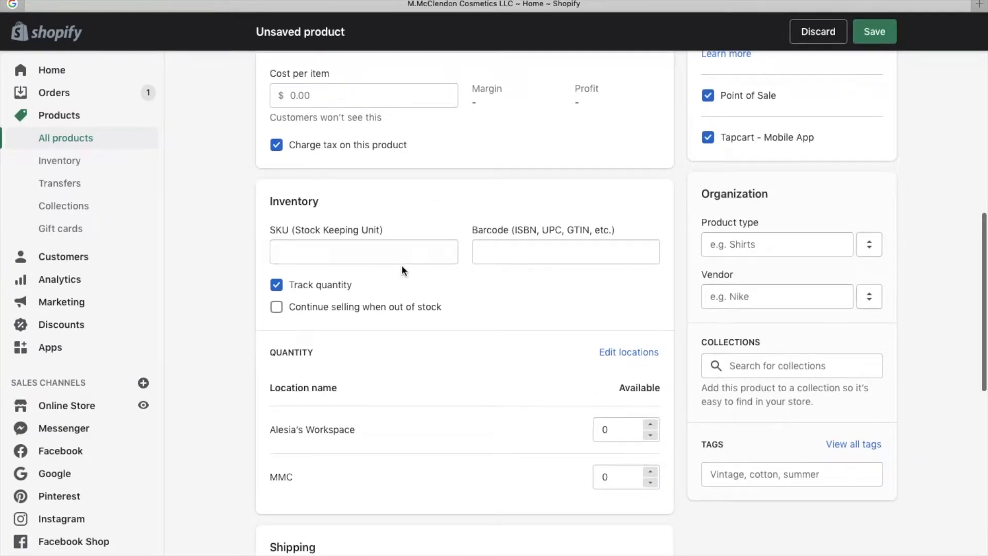
scroll(401, 265, "down", 3)
double_click(617, 345)
type("1")
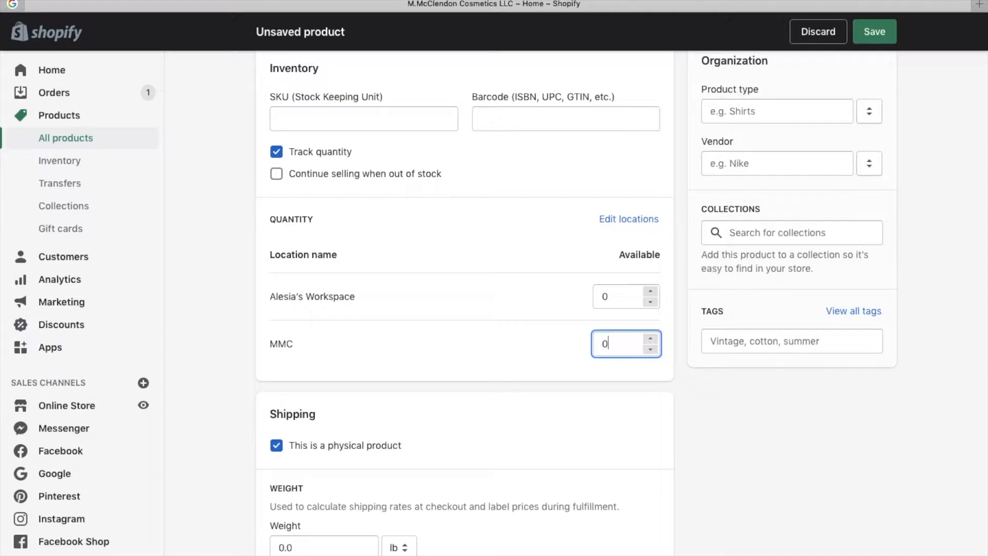
Step: Set the product's shipping weight to 2 oz
scroll(565, 346, "down", 5)
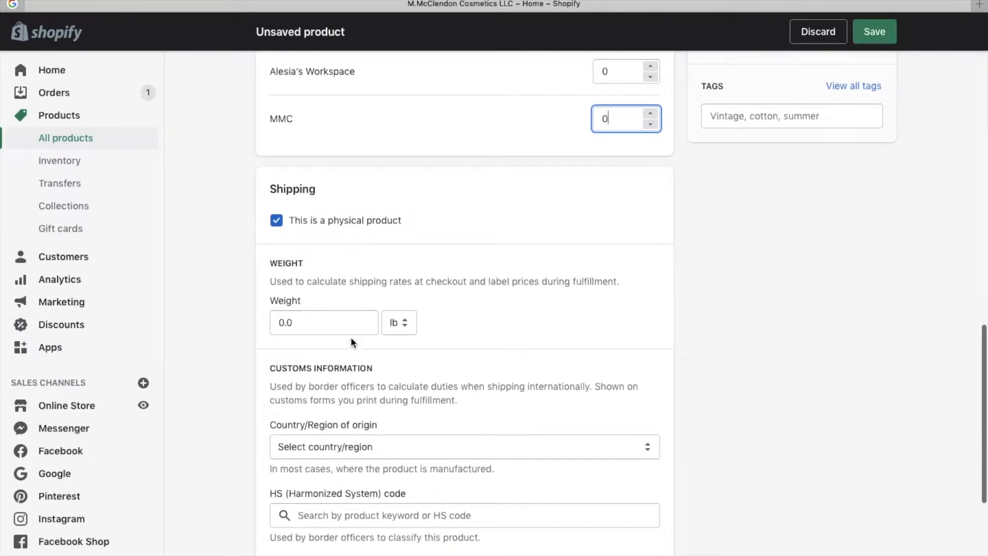
left_click(353, 341)
left_click(339, 322)
left_click(399, 322)
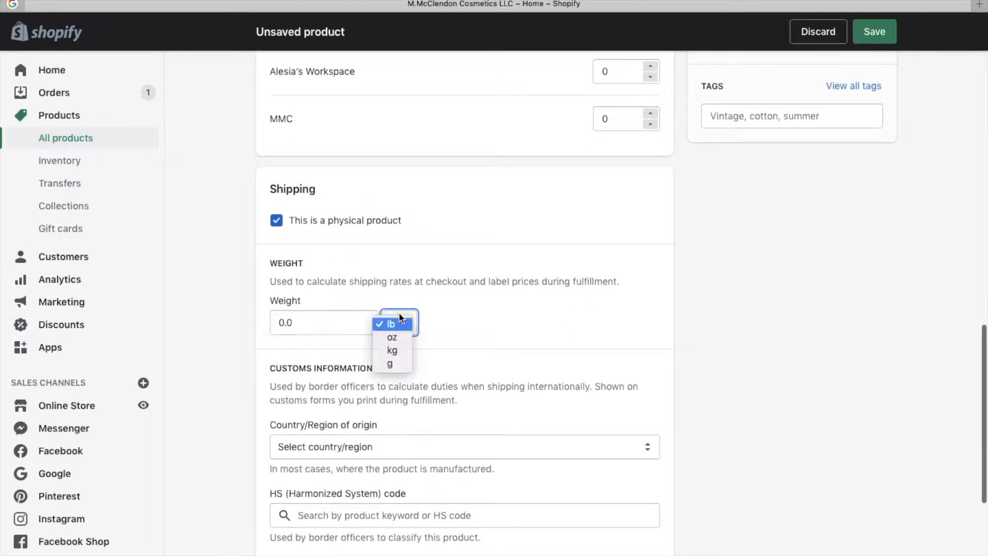
left_click(401, 338)
left_click(342, 322)
type("2")
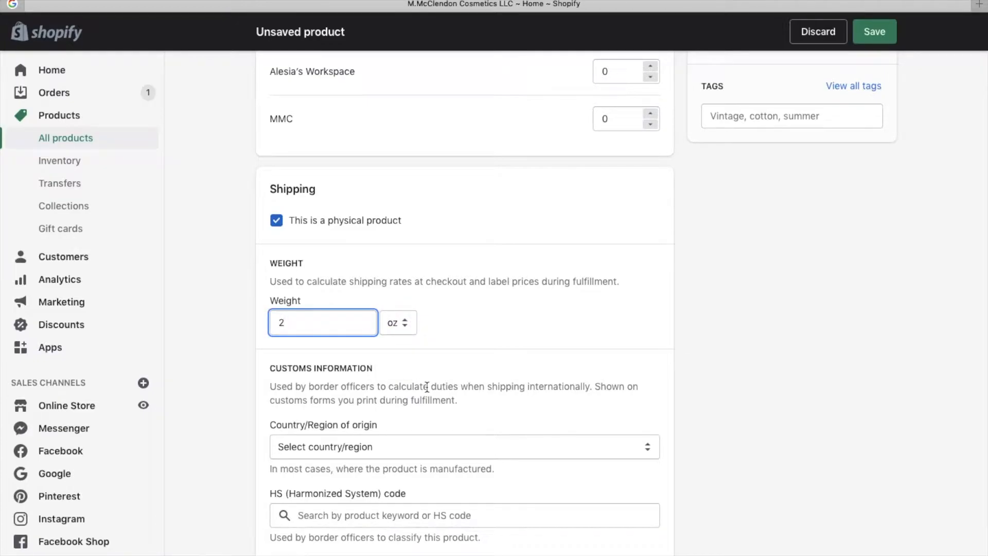
Step: Enable multiple options for the product and set the first variant option to Color
scroll(427, 386, "down", 5)
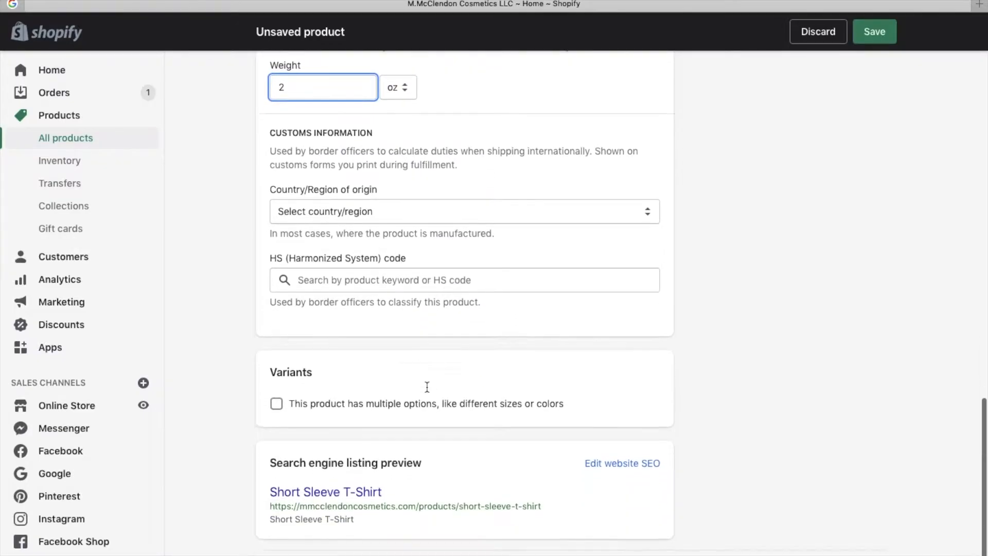
left_click(410, 381)
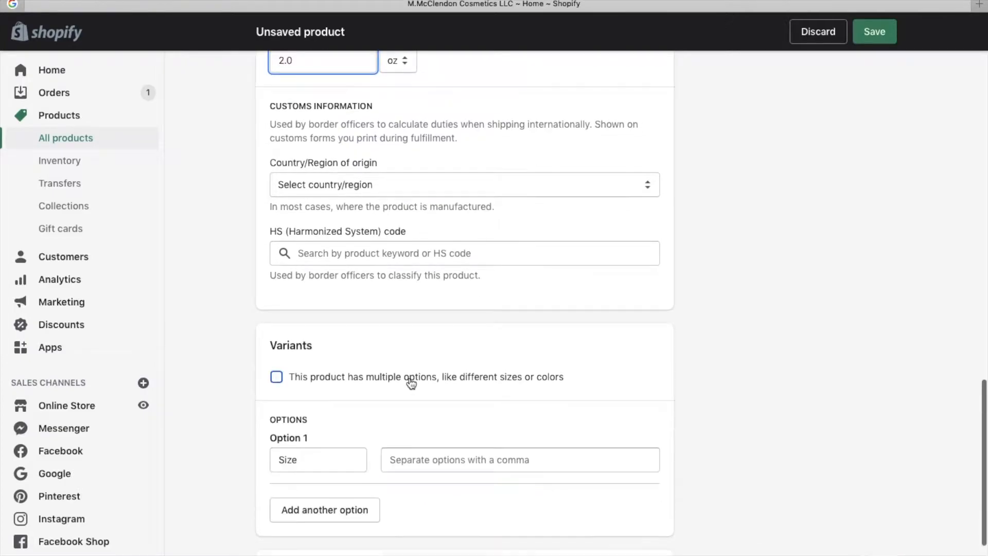
scroll(409, 382, "down", 2)
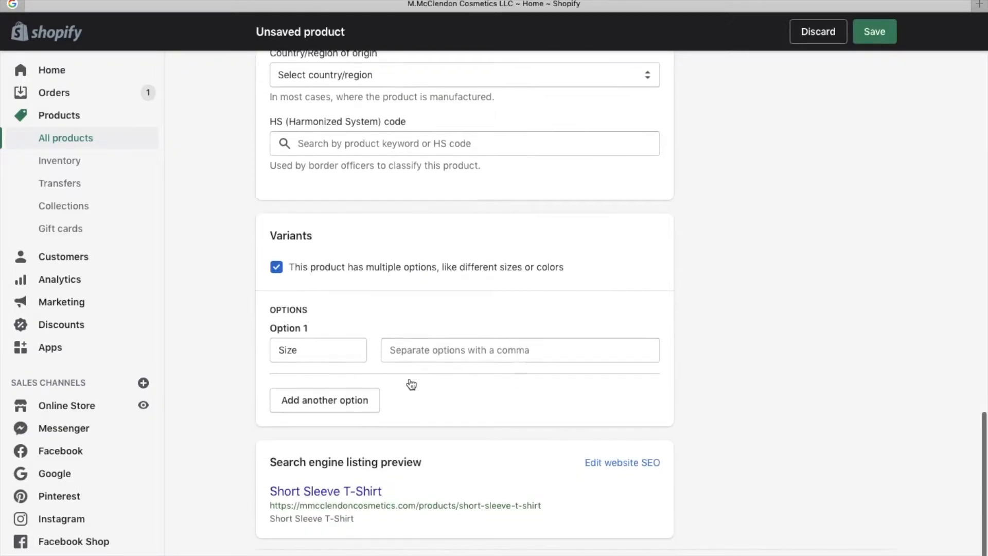
left_click(342, 348)
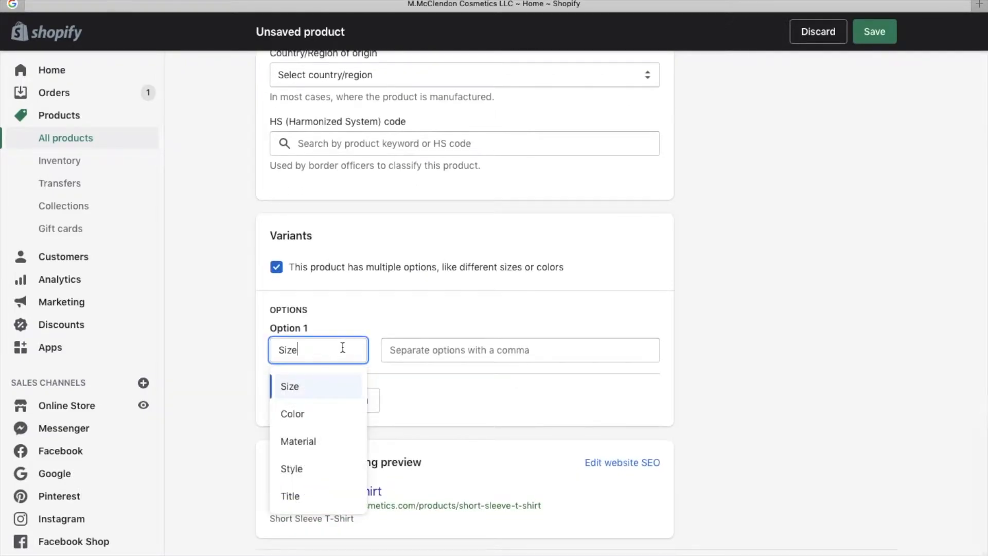
left_click(317, 415)
Step: Add blue, red and black as values of the Color option
left_click(424, 355)
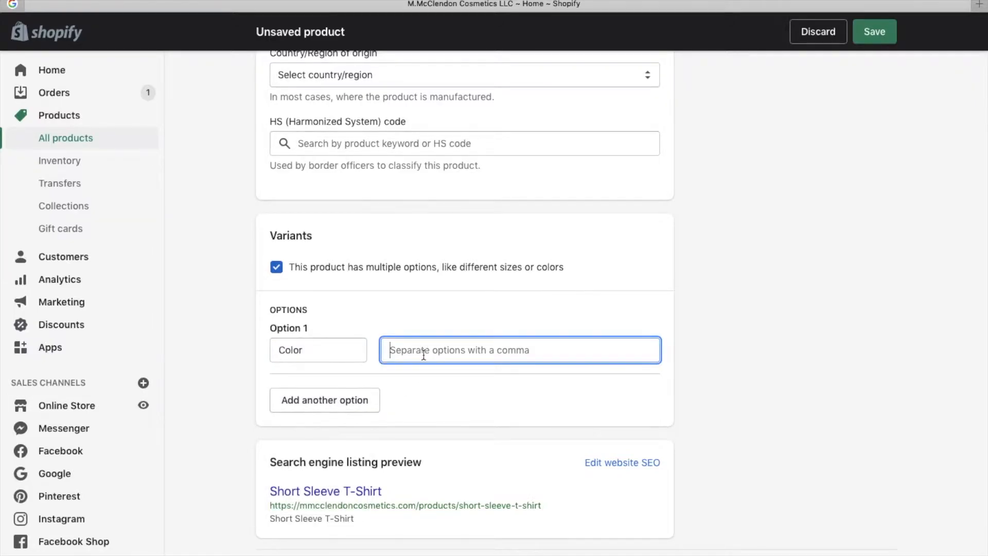
type("blue,")
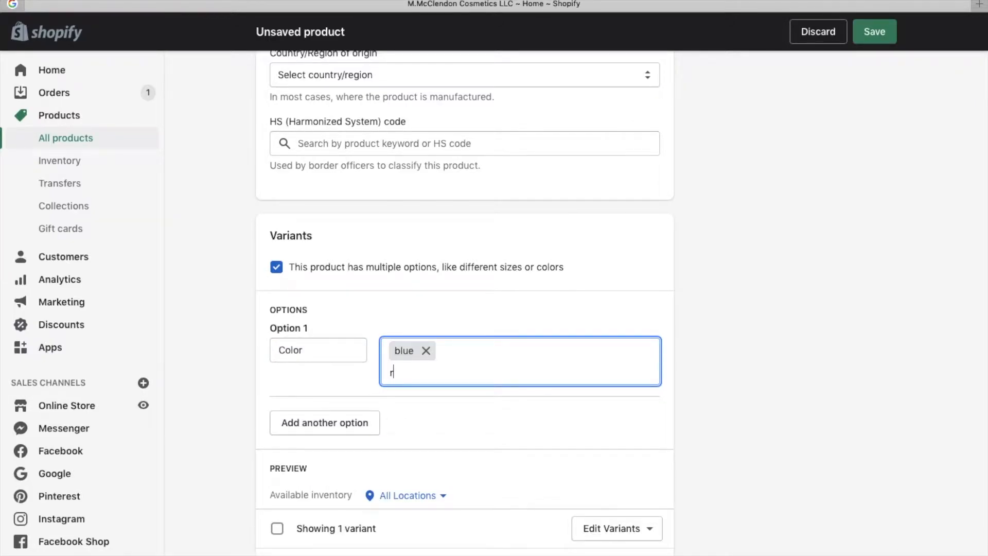
type("red,")
type("black,")
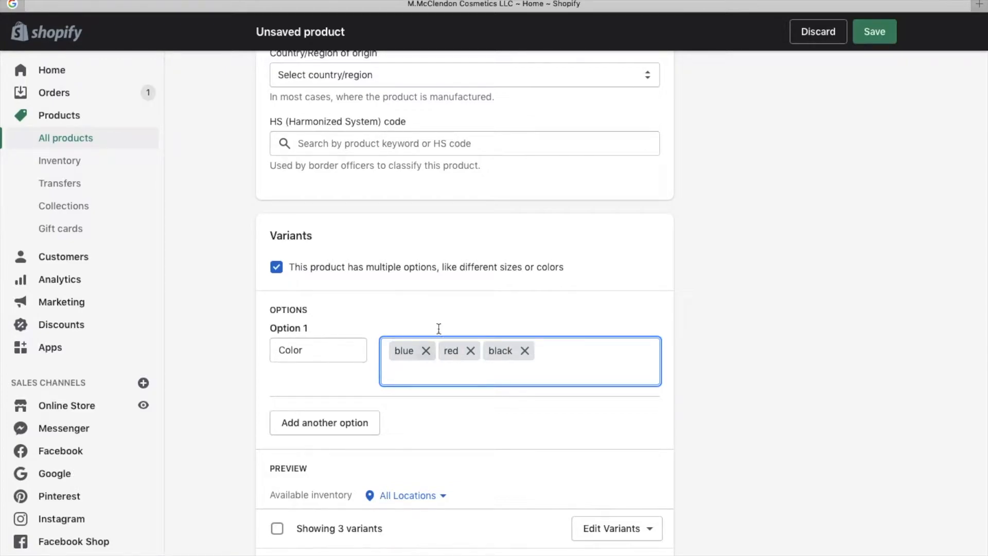
Step: Review the color variants in the preview and discard the unsaved T-shirt product
scroll(501, 309, "down", 5)
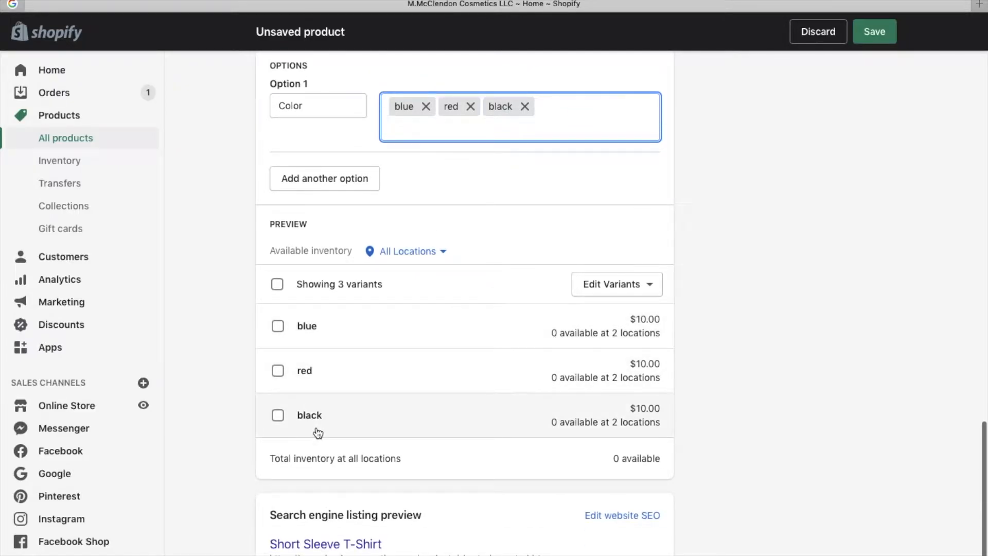
scroll(493, 461, "down", 2)
scroll(493, 462, "up", 15)
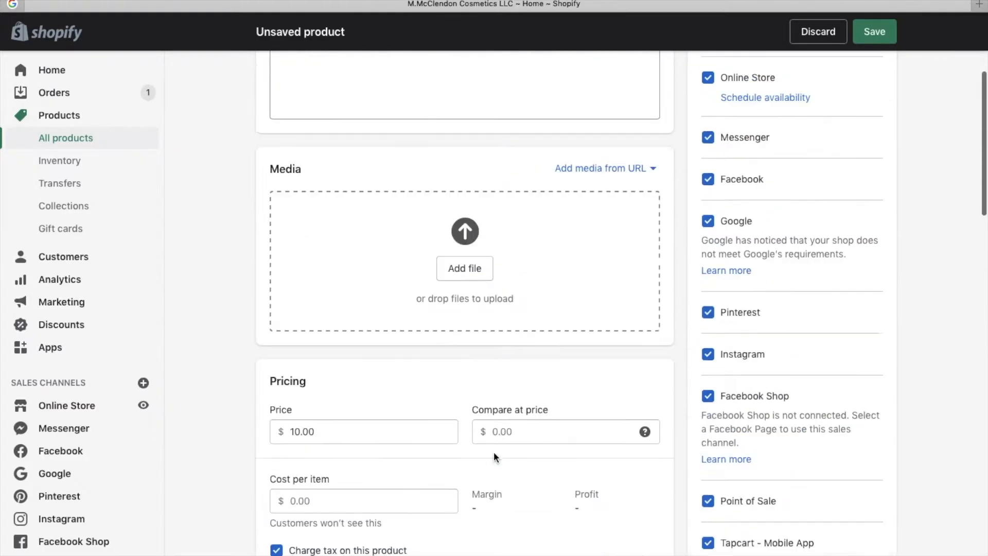
left_click(818, 32)
left_click(632, 342)
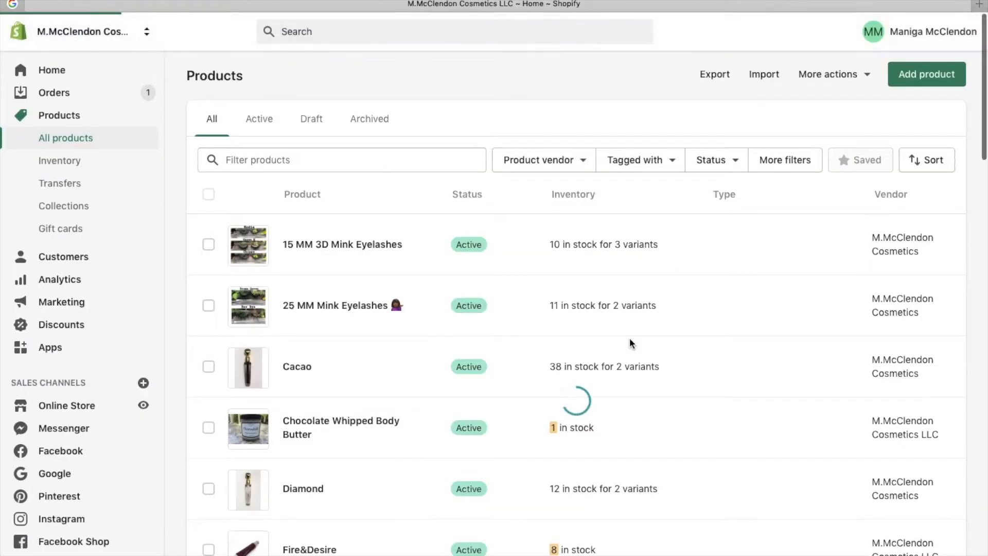
Step: Look over the new collection form with the Manual collection type, and return to the collections list without saving
left_click(86, 209)
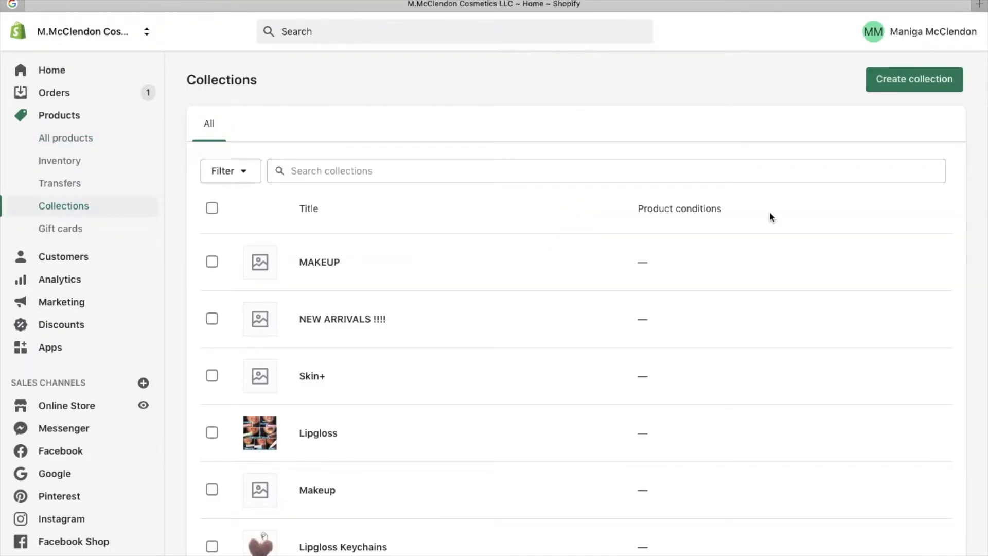
left_click(930, 89)
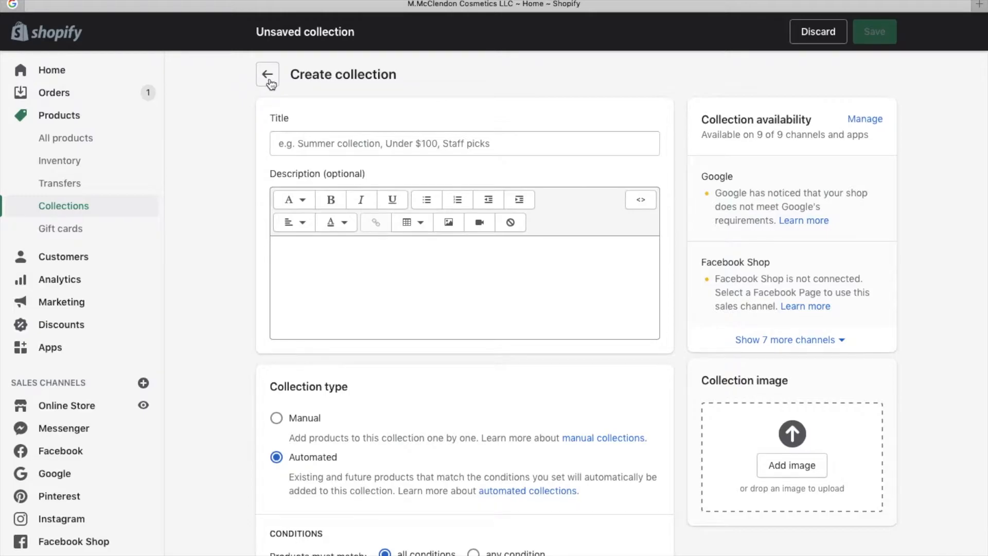
left_click(276, 417)
scroll(439, 294, "down", 3)
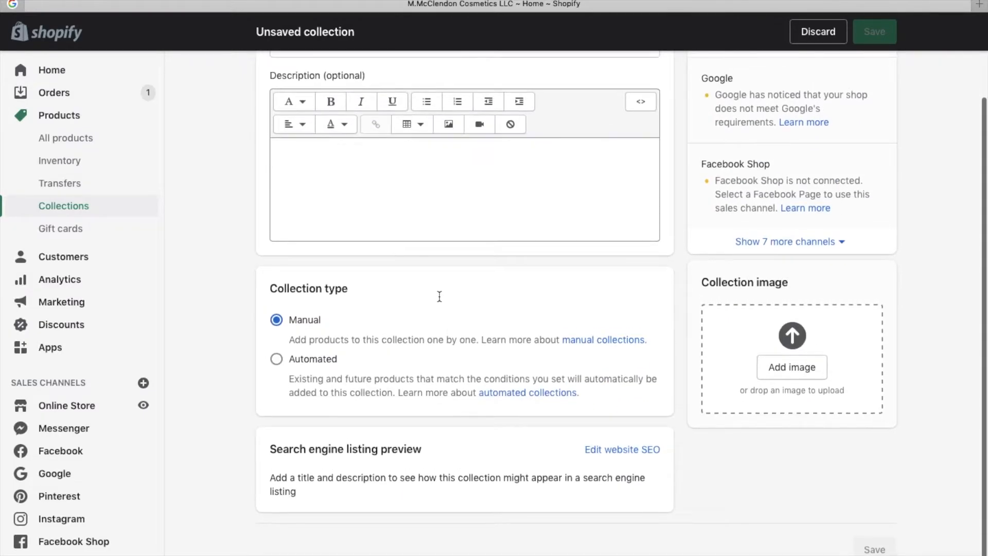
scroll(439, 295, "up", 3)
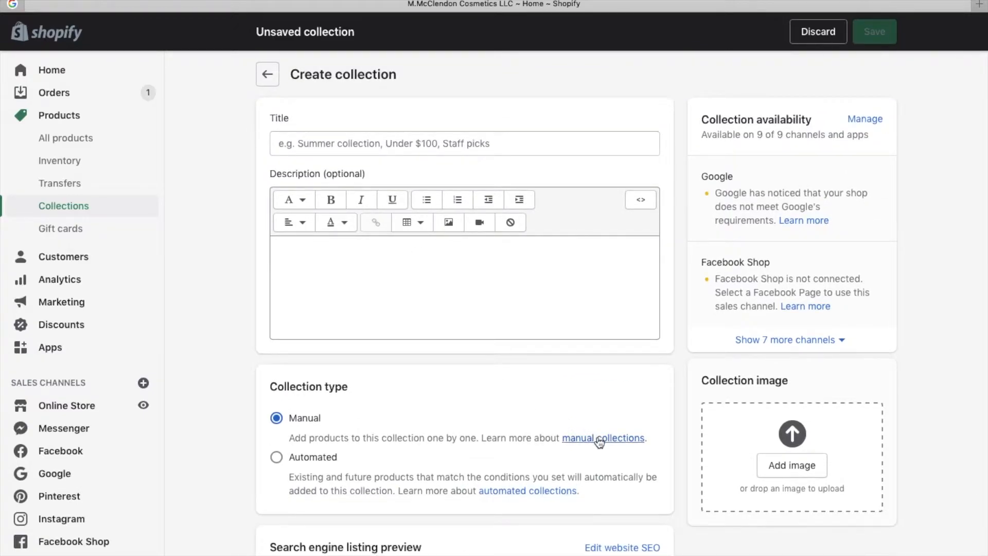
left_click(260, 68)
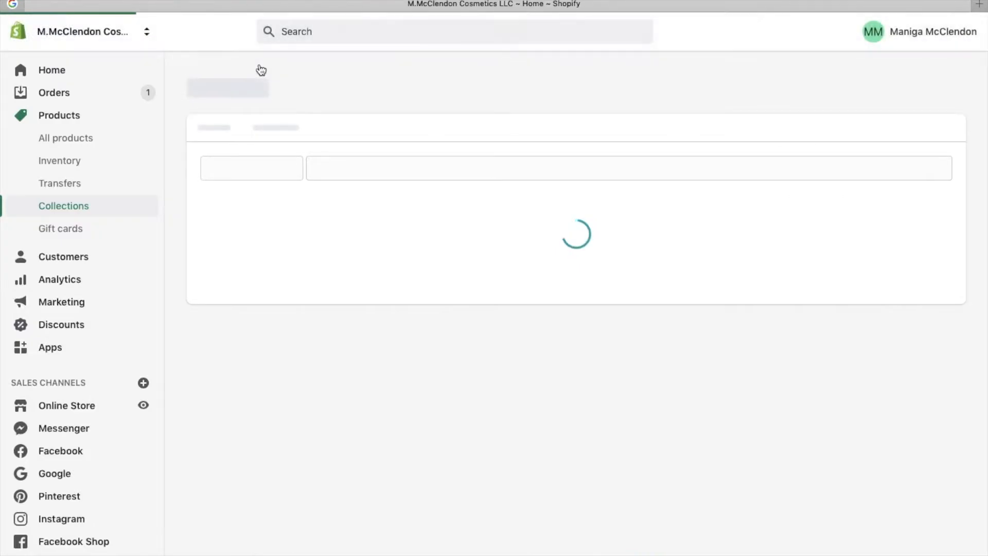
Step: Examine the products in the Lipgloss collection and return to the collections list
scroll(302, 335, "down", 3)
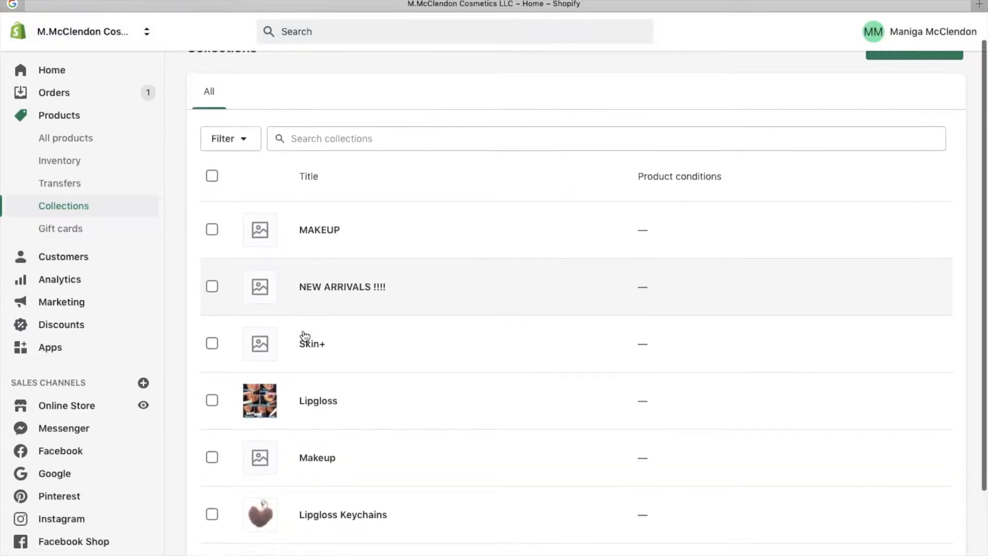
left_click(342, 344)
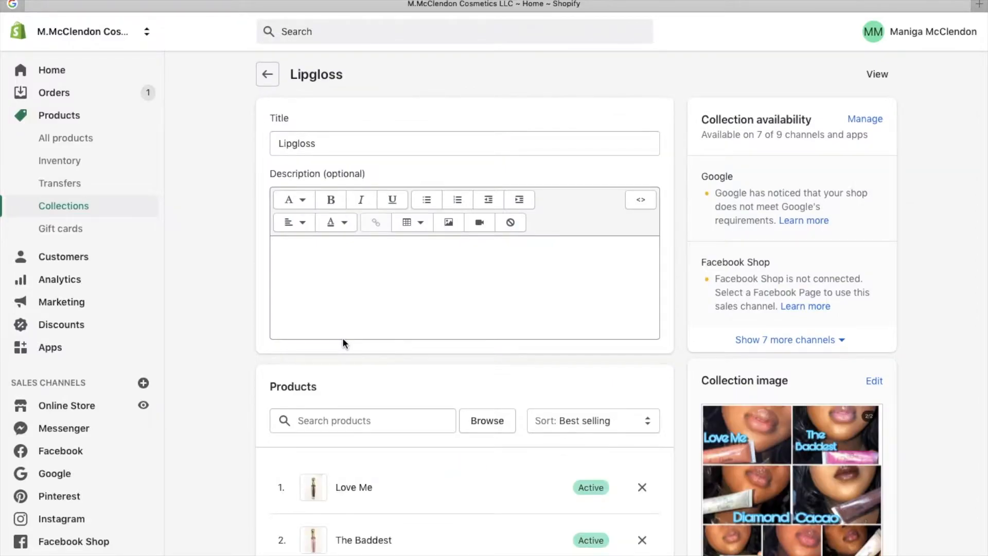
scroll(342, 342, "down", 8)
scroll(343, 339, "down", 3)
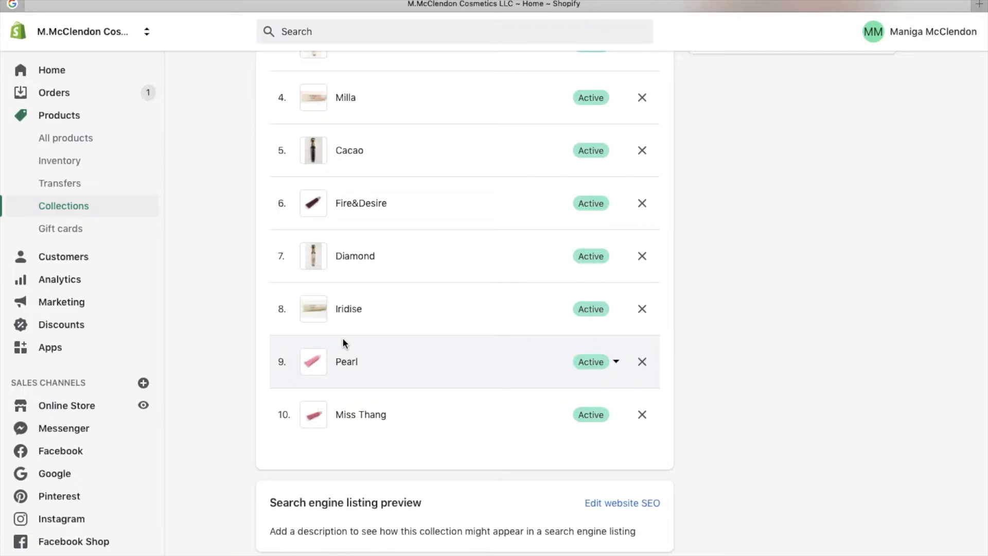
scroll(342, 342, "up", 10)
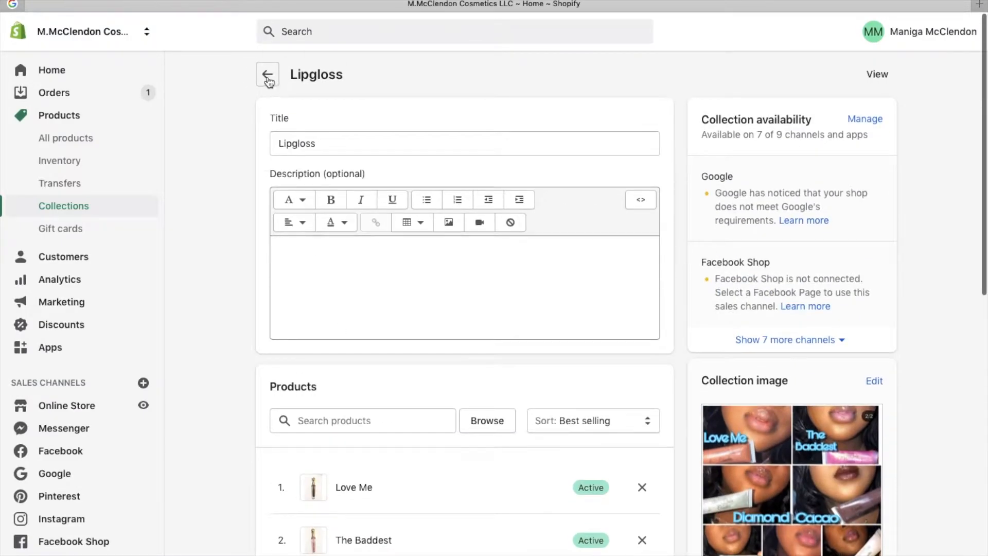
left_click(267, 76)
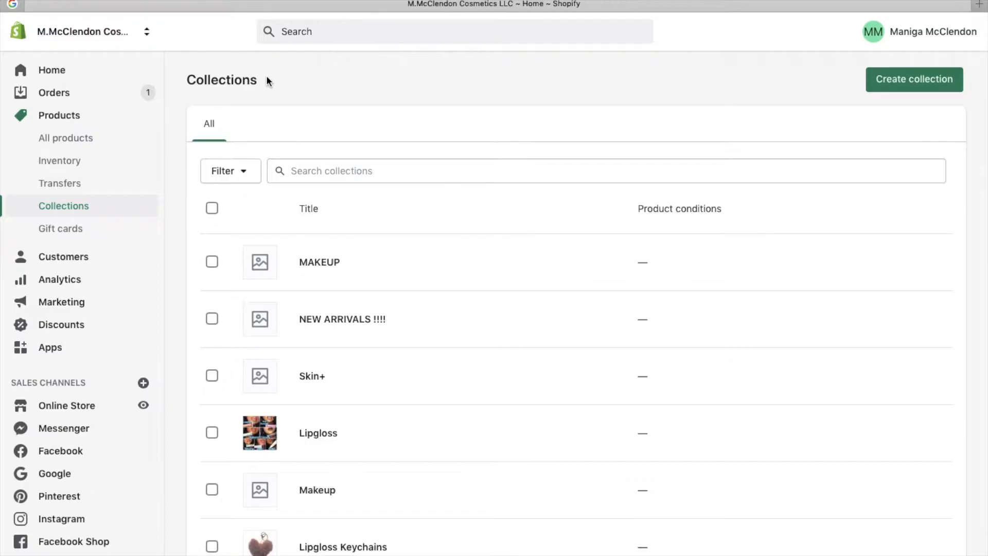
Step: Examine the products in the Skin+ collection and leave the collection
scroll(267, 78, "down", 3)
left_click(316, 240)
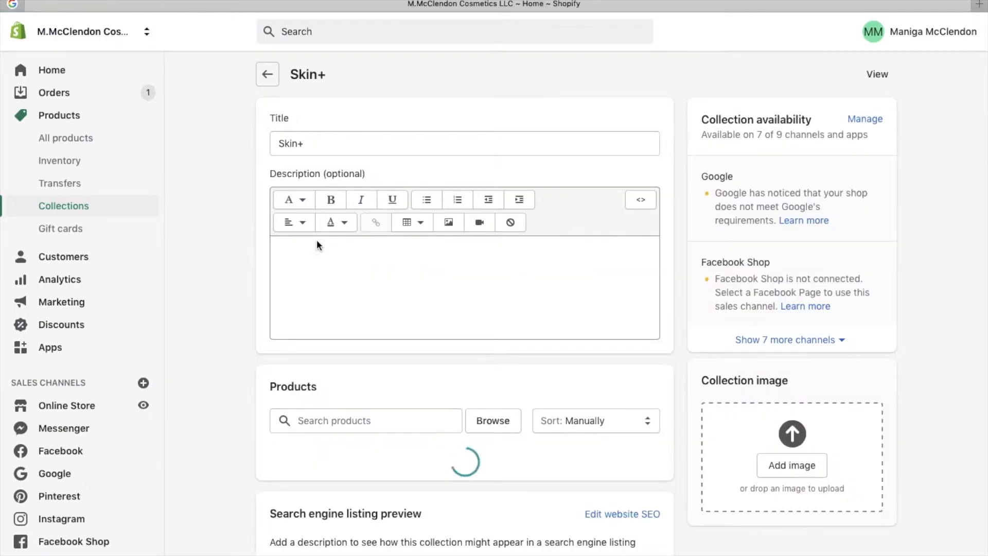
scroll(359, 252, "down", 4)
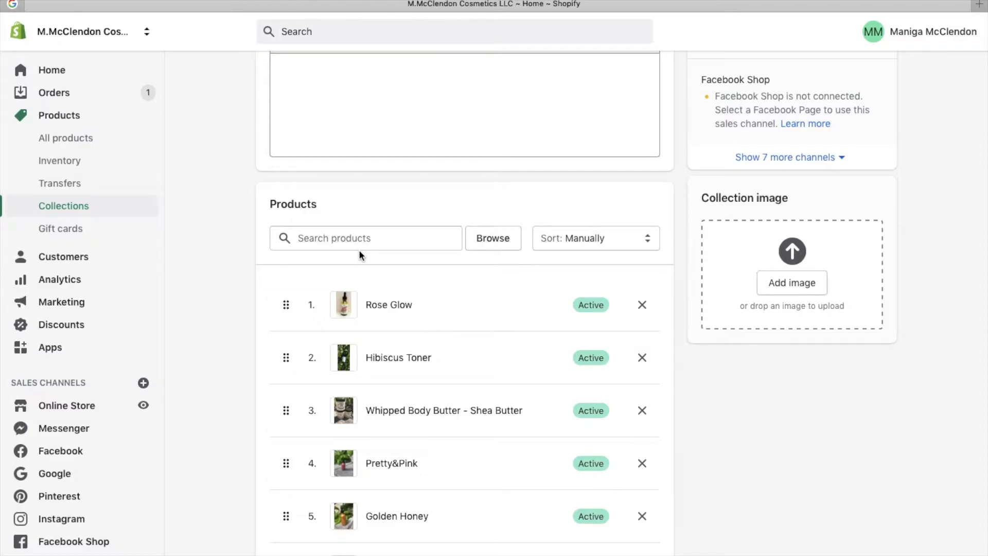
scroll(359, 249, "down", 4)
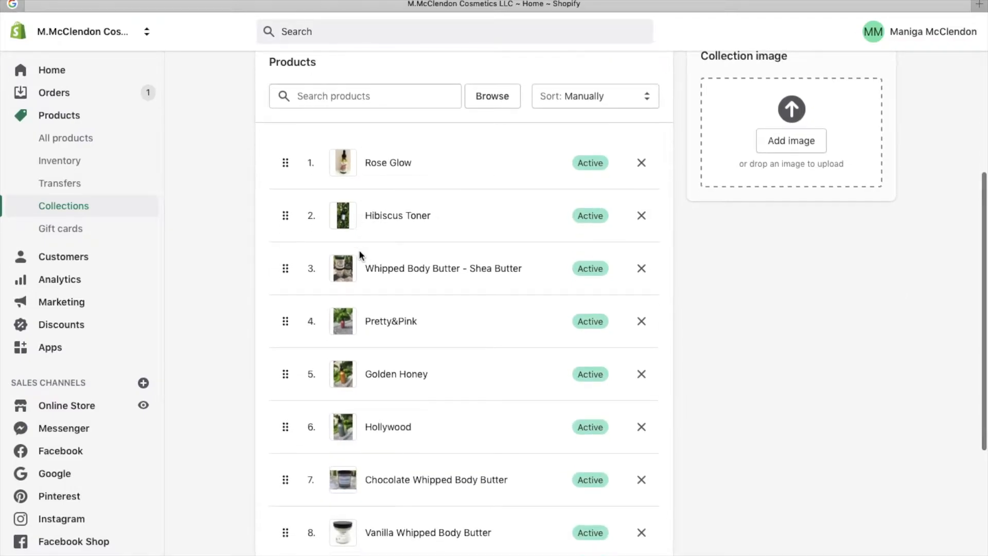
scroll(359, 249, "down", 5)
scroll(360, 249, "up", 13)
left_click(268, 75)
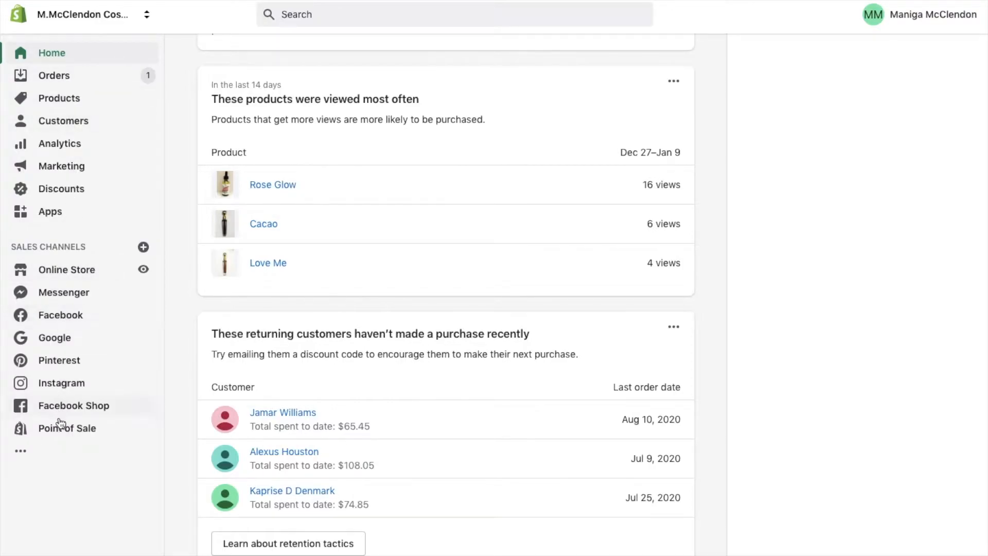
Step: Open the online store's themes and look over the live theme, speed score and theme library
left_click(67, 277)
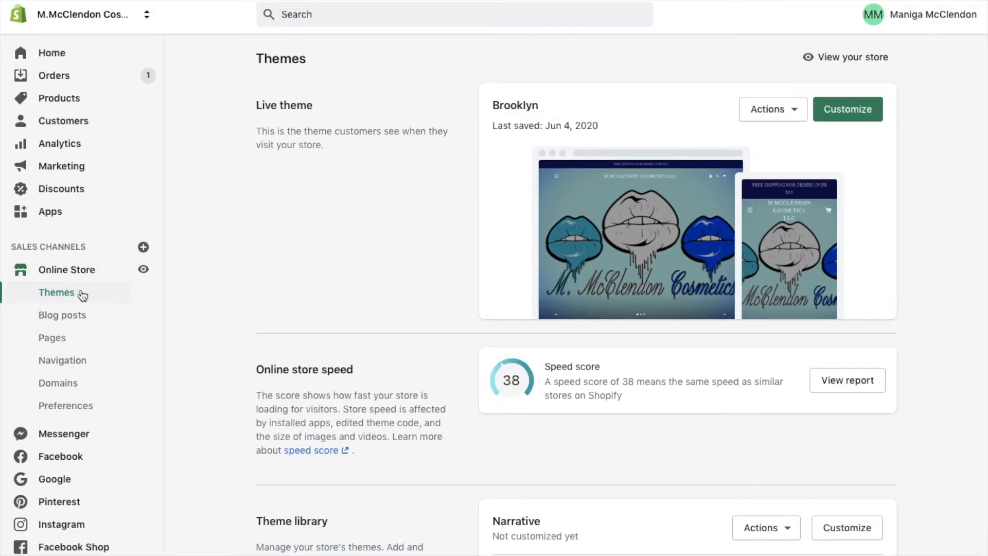
scroll(538, 175, "down", 7)
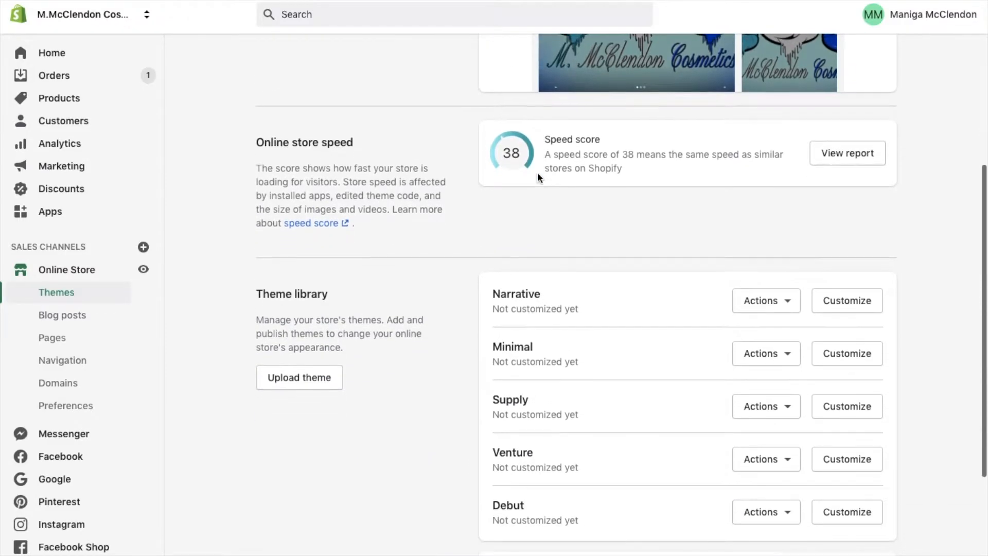
scroll(537, 172, "down", 2)
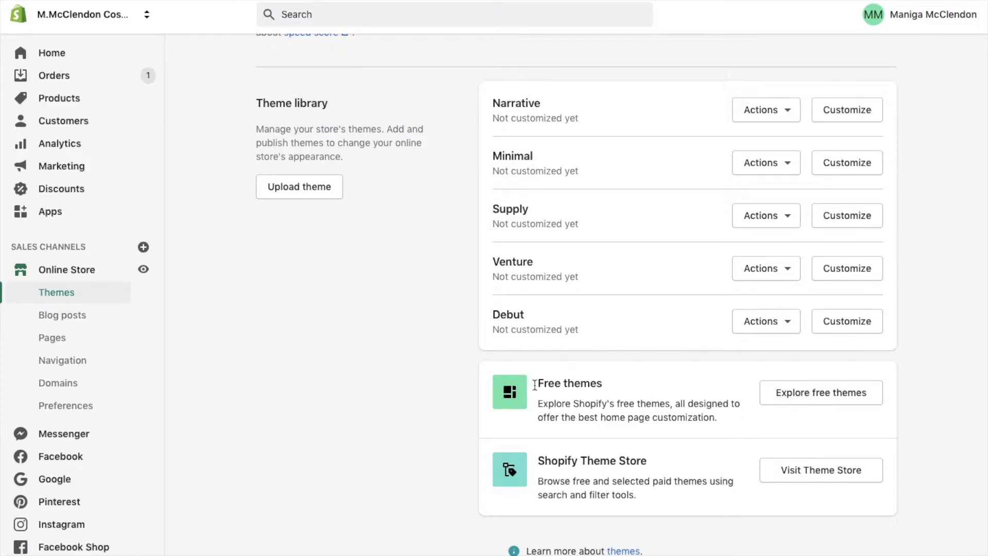
Step: Browse the full range of Shopify's free themes, from Simple to Express
left_click(825, 393)
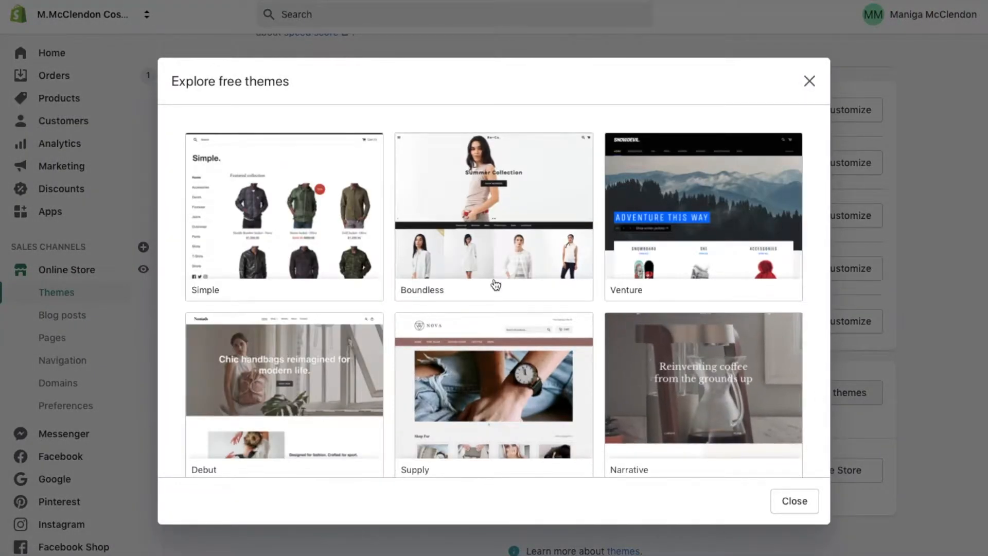
scroll(489, 275, "down", 3)
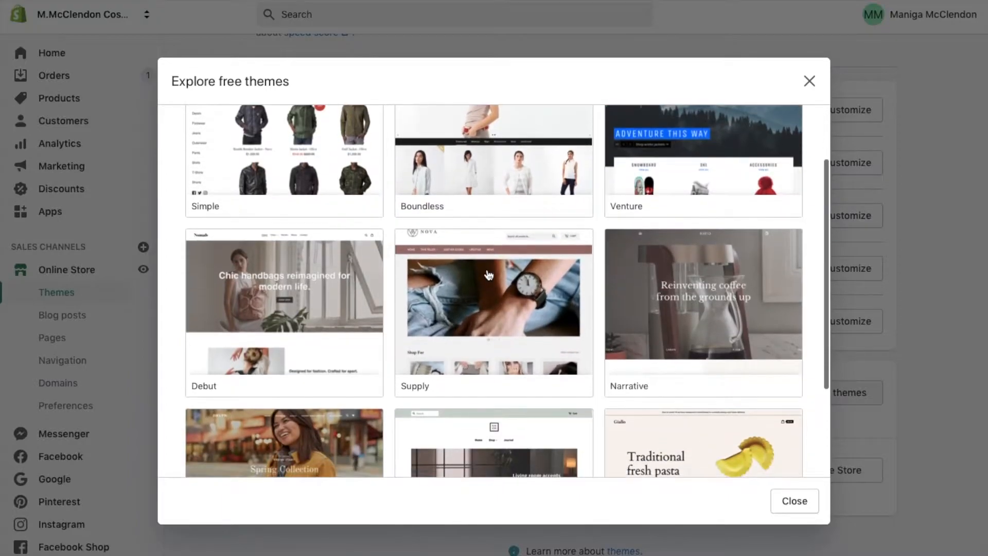
scroll(489, 274, "down", 2)
scroll(491, 273, "down", 1)
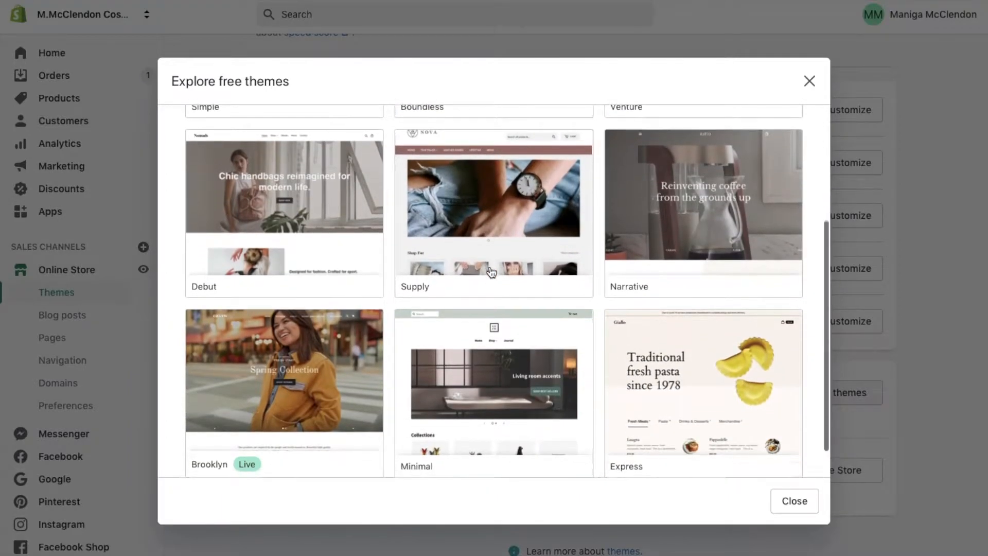
scroll(491, 273, "up", 2)
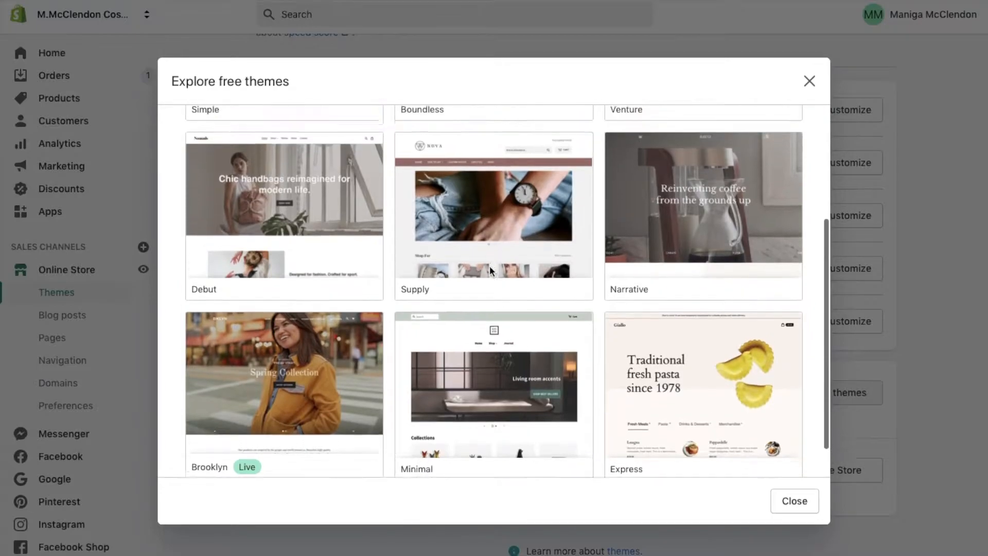
scroll(491, 273, "up", 4)
scroll(492, 272, "down", 6)
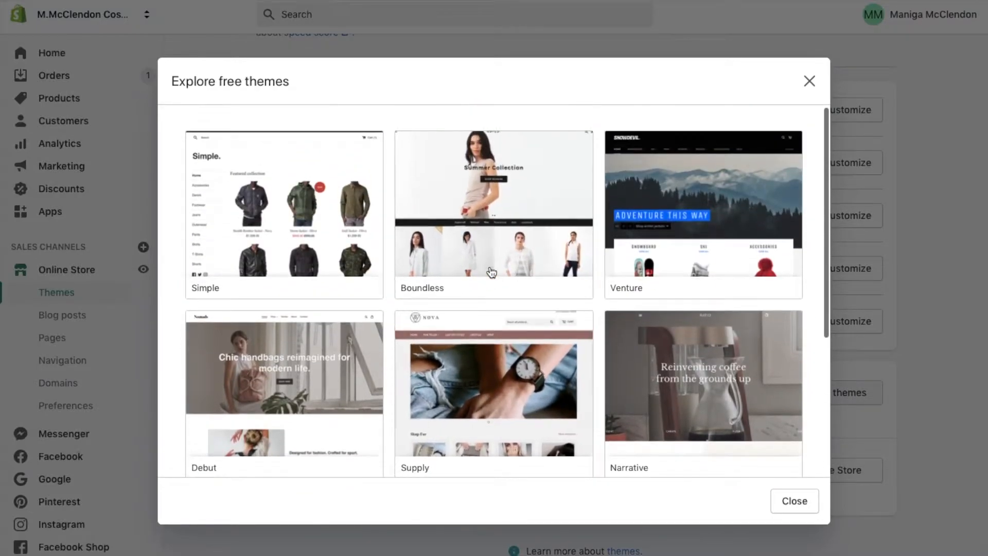
scroll(491, 273, "down", 1)
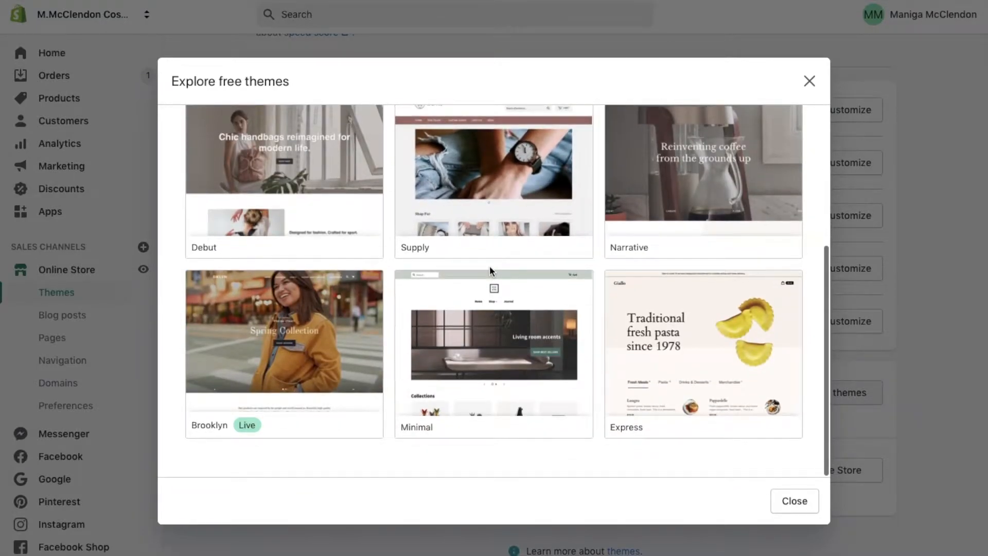
scroll(489, 265, "up", 1)
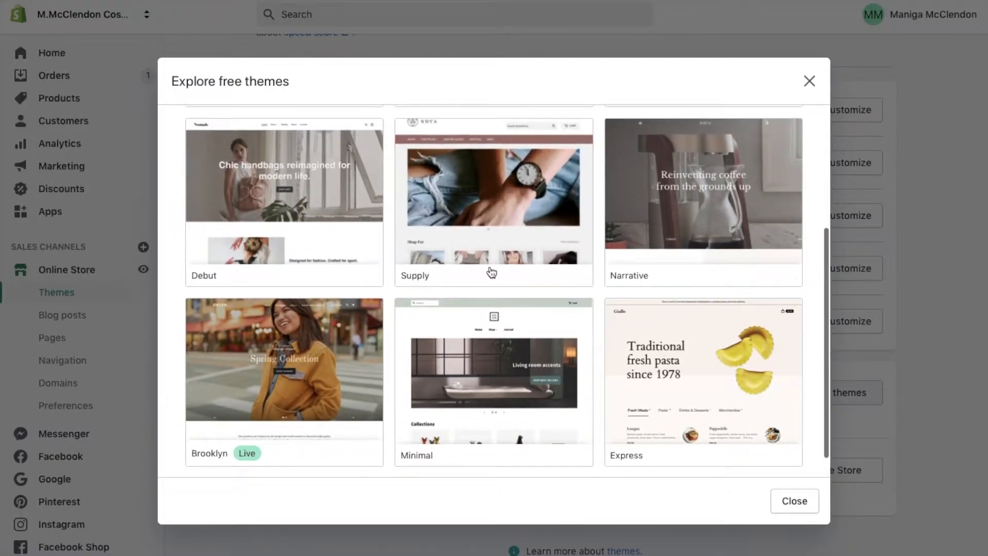
scroll(491, 272, "up", 5)
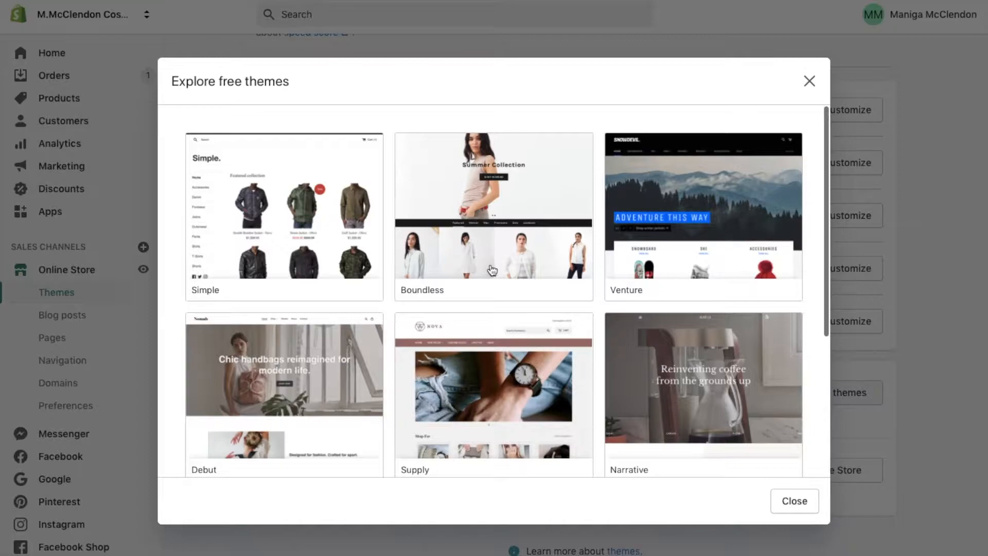
scroll(724, 246, "down", 4)
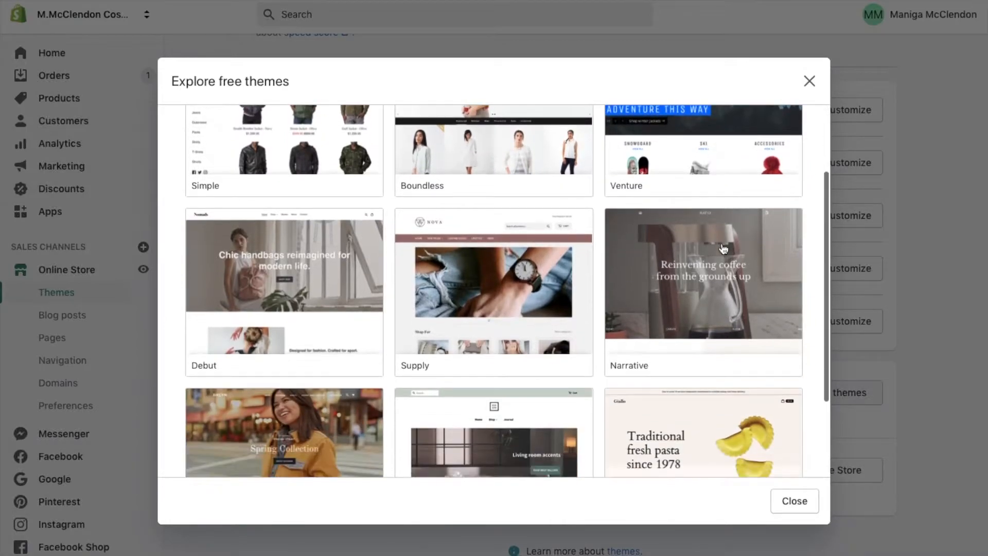
scroll(724, 249, "down", 2)
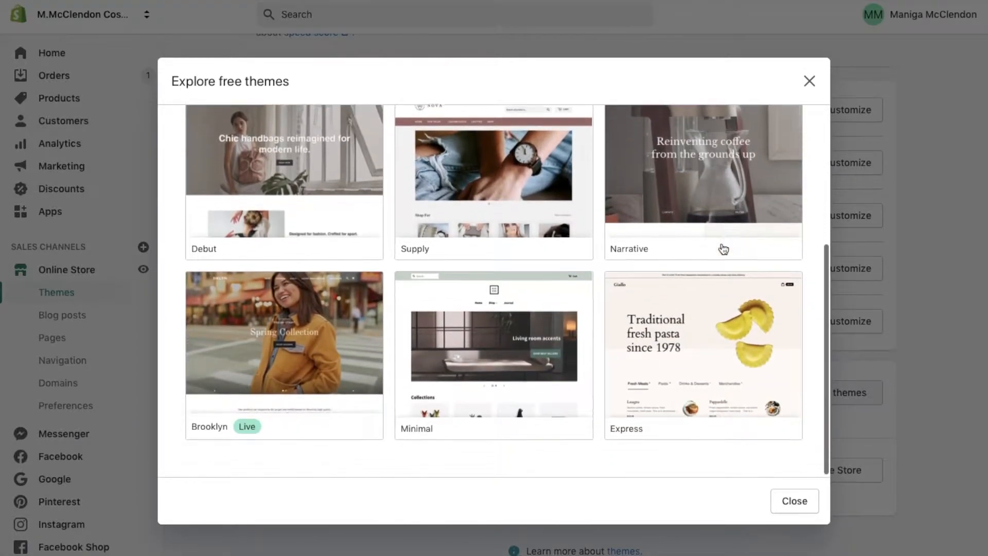
scroll(723, 249, "up", 4)
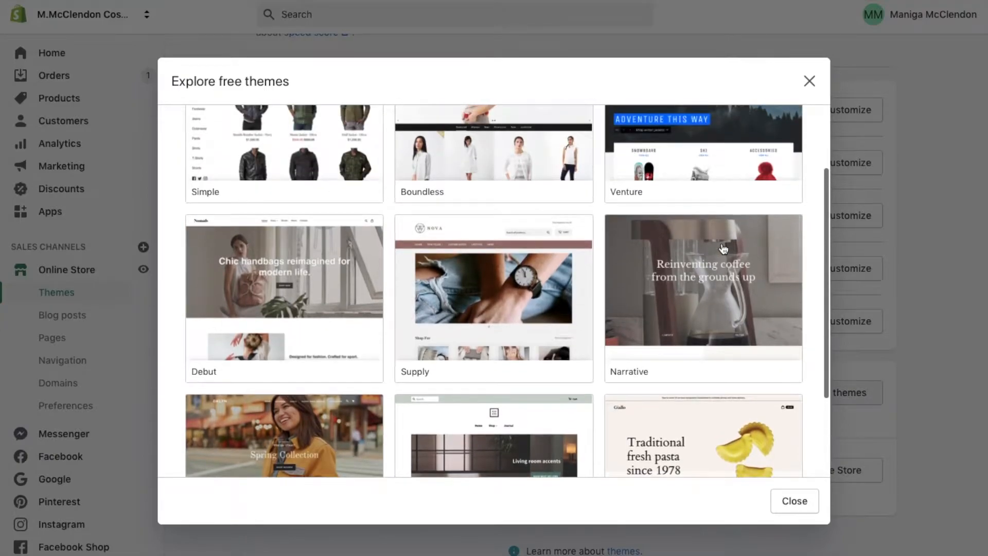
Step: Add the free Venture theme to the theme library with the Boxing style
left_click(691, 148)
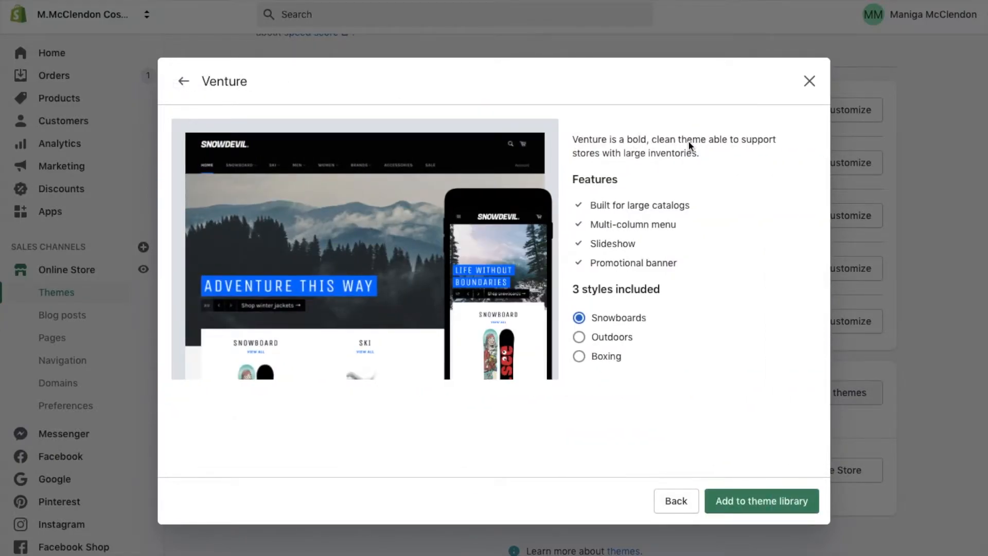
left_click(607, 338)
left_click(601, 362)
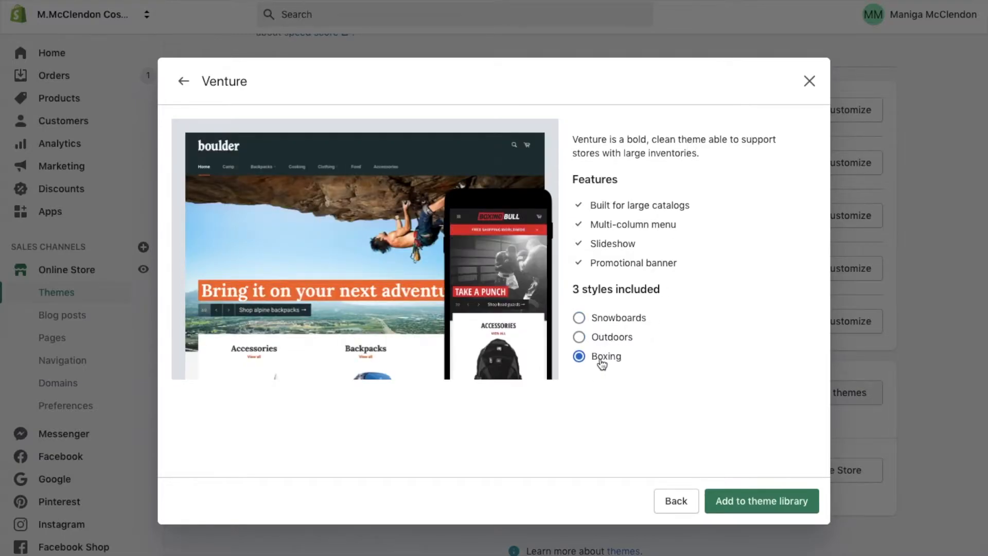
left_click(758, 513)
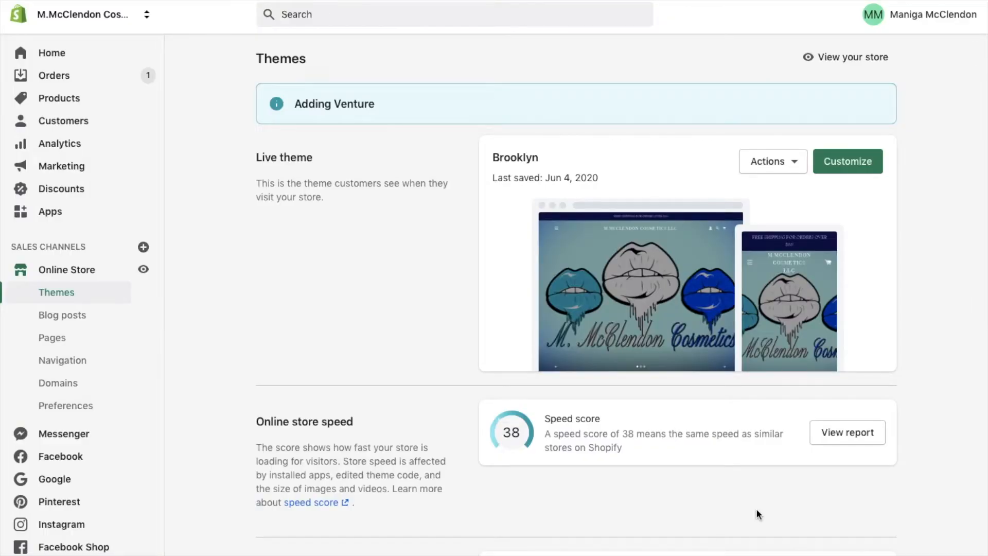
Step: Open the just-added Venture theme from the theme library for customization and dismiss the coupon pop-up in its preview
scroll(755, 508, "down", 5)
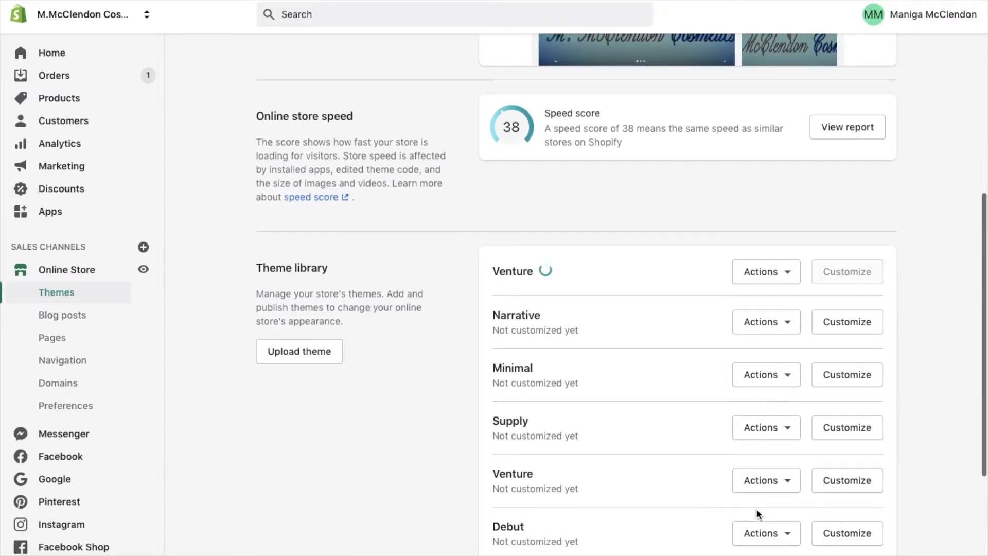
scroll(684, 393, "down", 1)
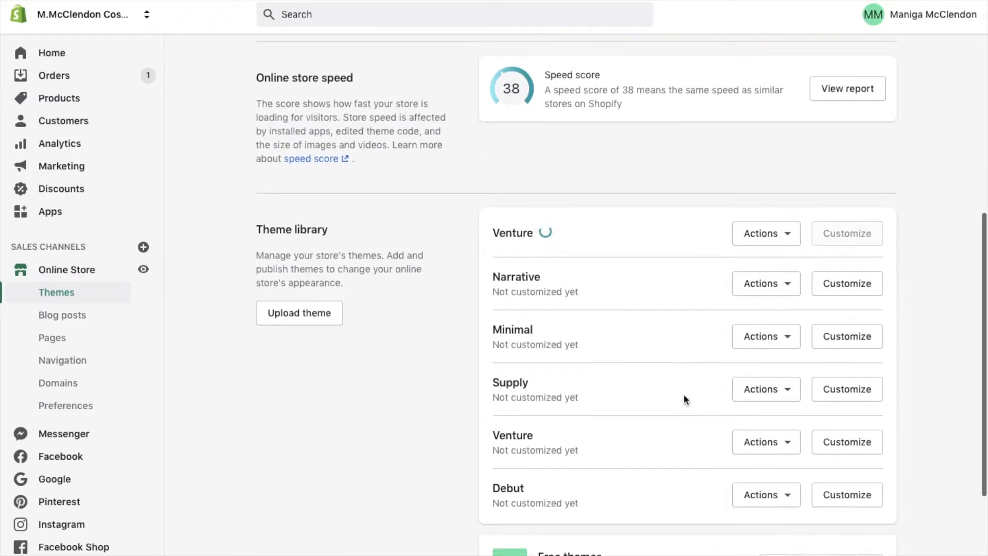
scroll(683, 393, "down", 1)
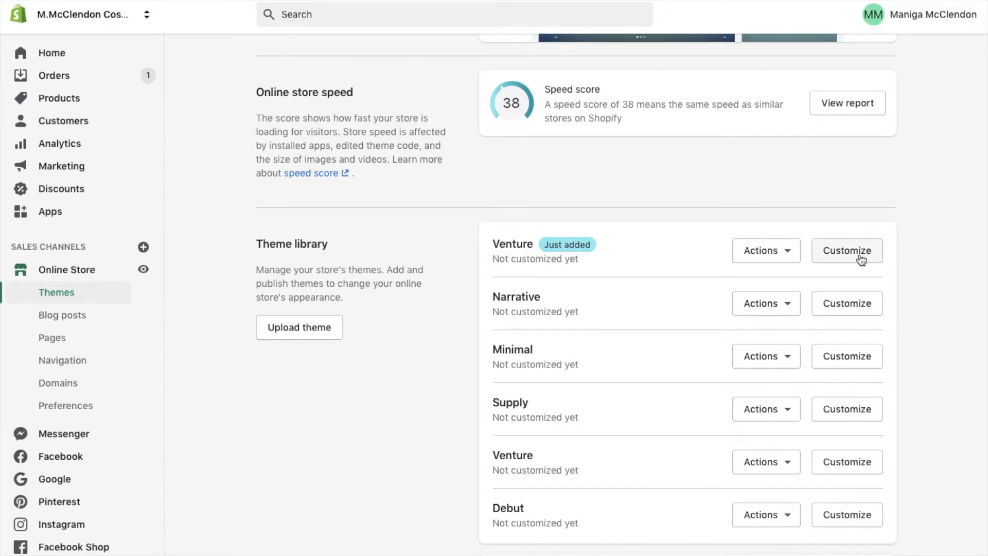
left_click(792, 256)
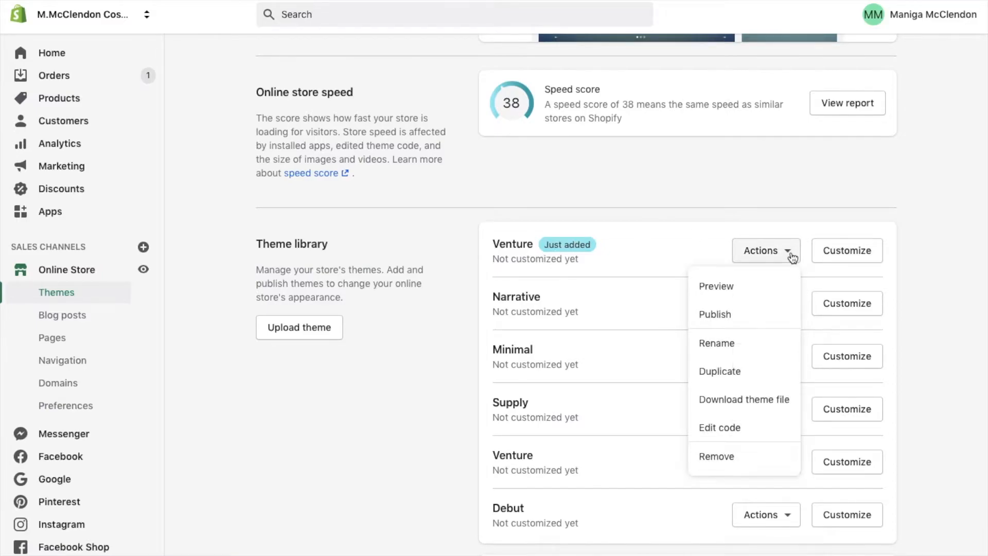
left_click(792, 257)
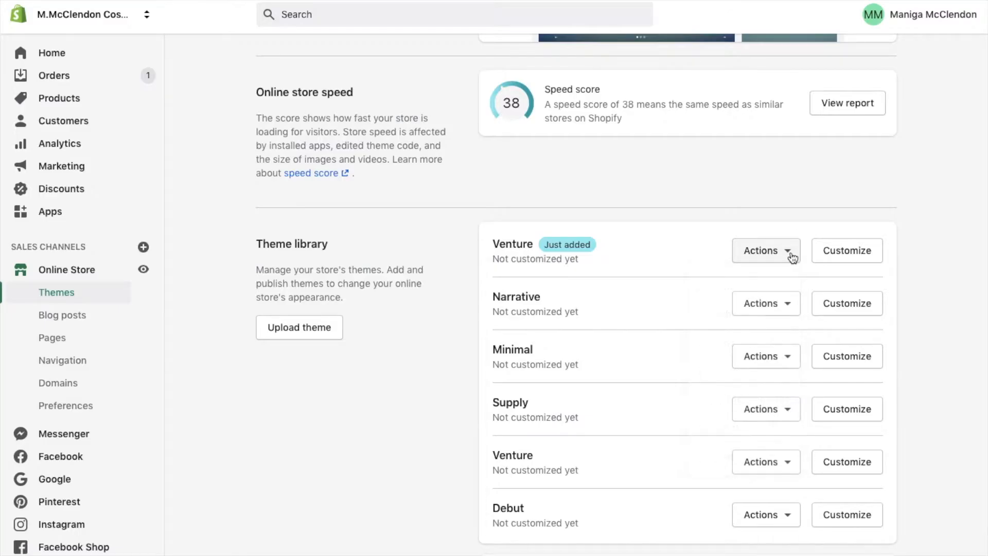
left_click(850, 250)
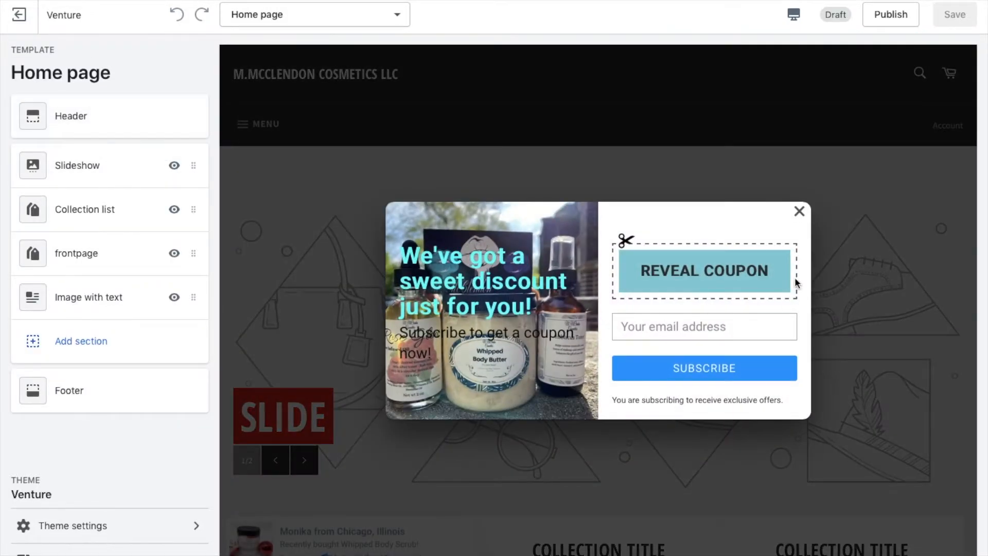
left_click(799, 211)
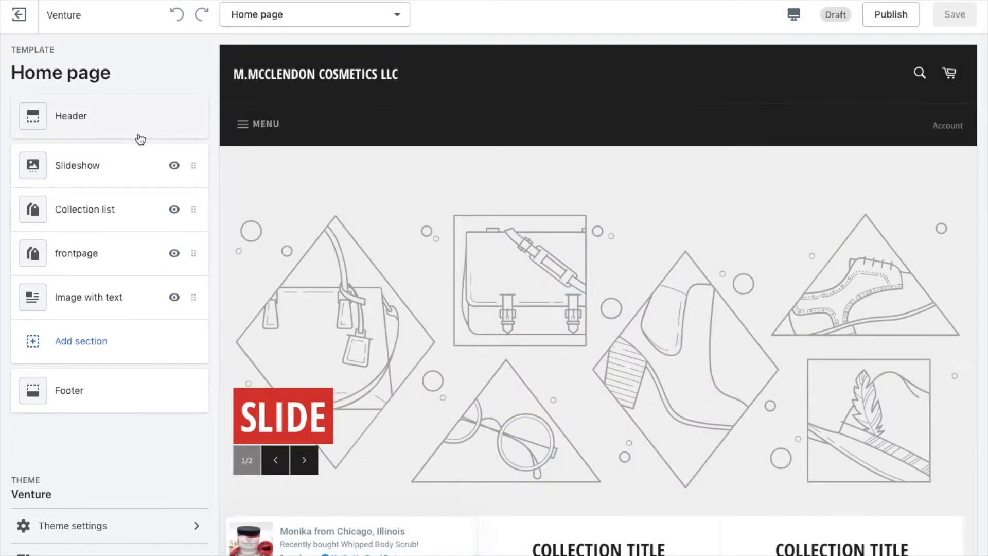
Step: Look over the header settings and examine the Venture home page preview from slideshow to footer
left_click(139, 135)
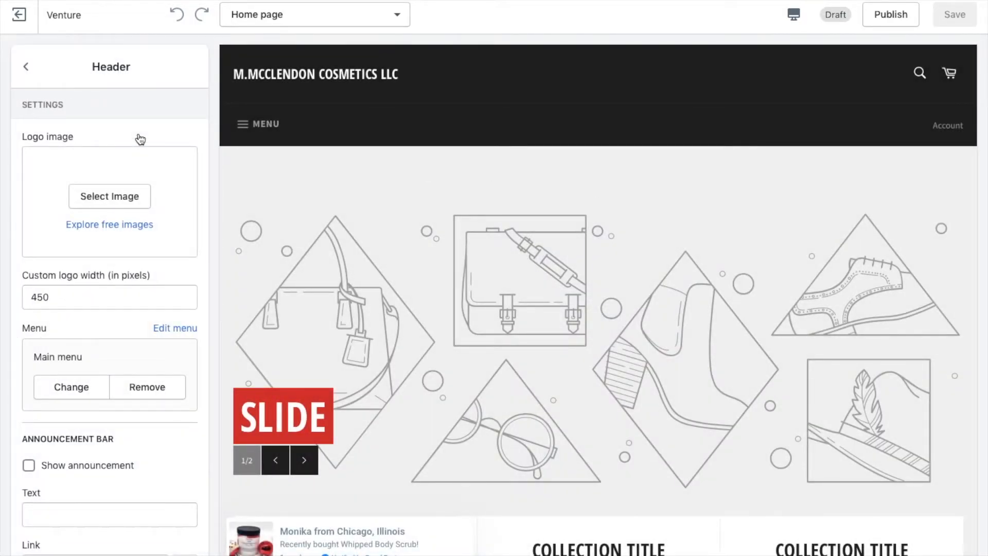
left_click(20, 65)
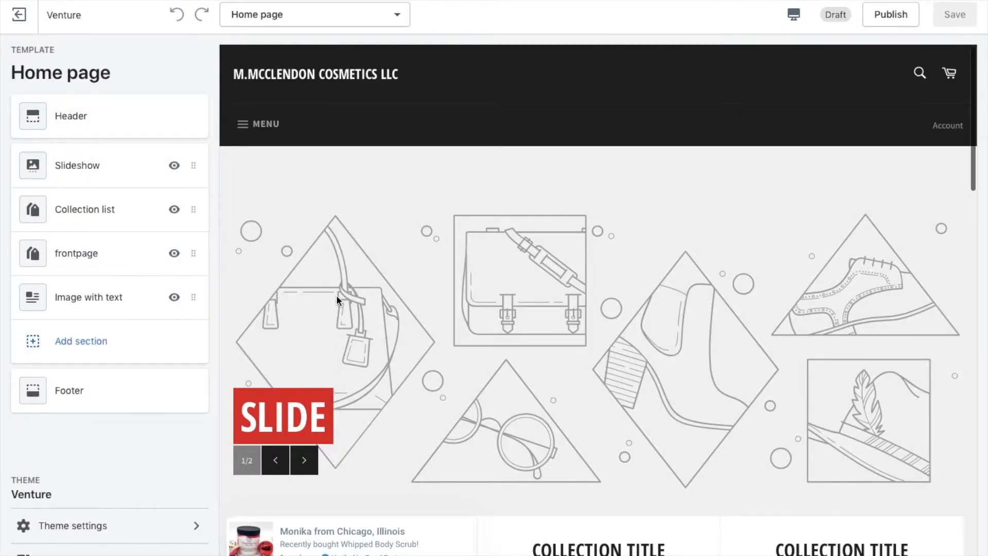
scroll(335, 296, "down", 8)
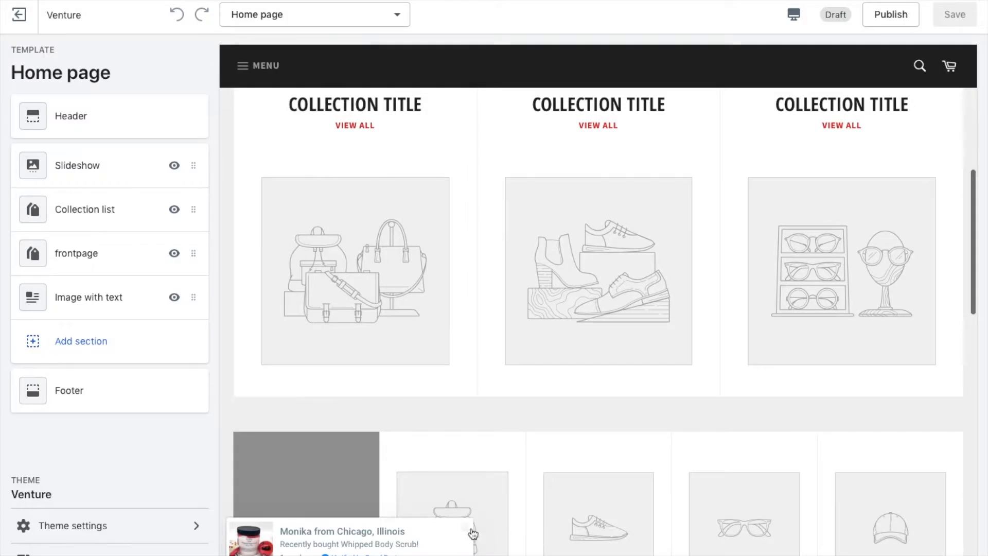
scroll(463, 427, "down", 8)
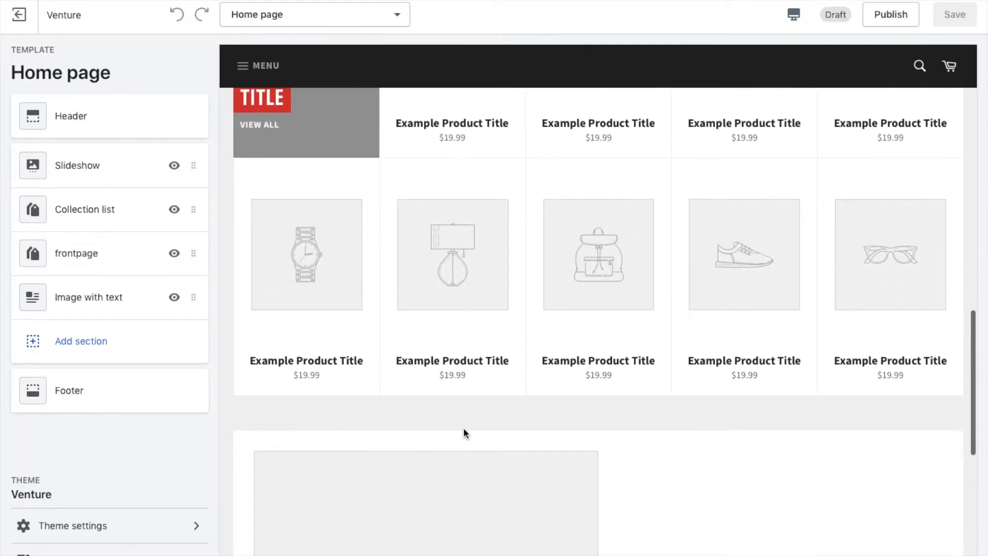
scroll(464, 433, "down", 4)
scroll(465, 432, "down", 4)
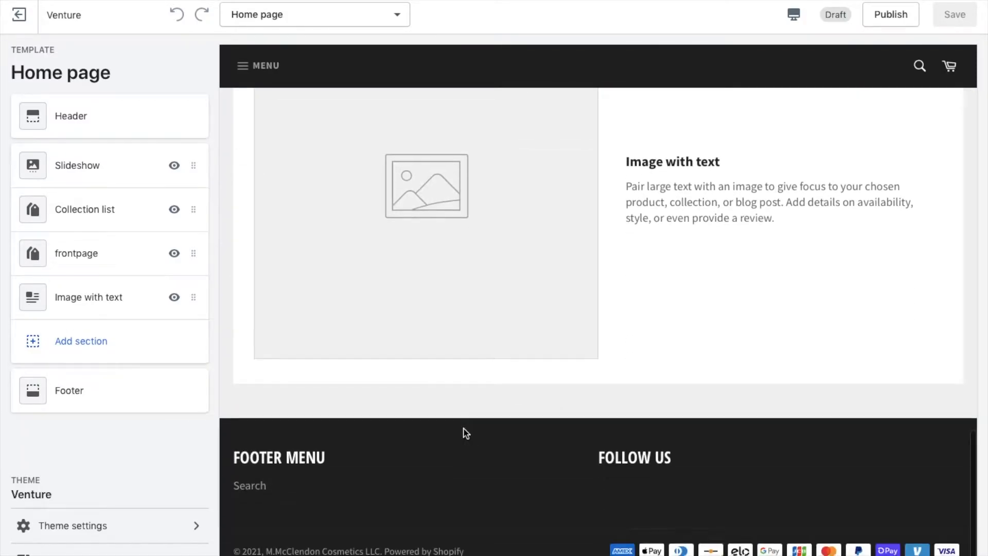
scroll(465, 432, "up", 20)
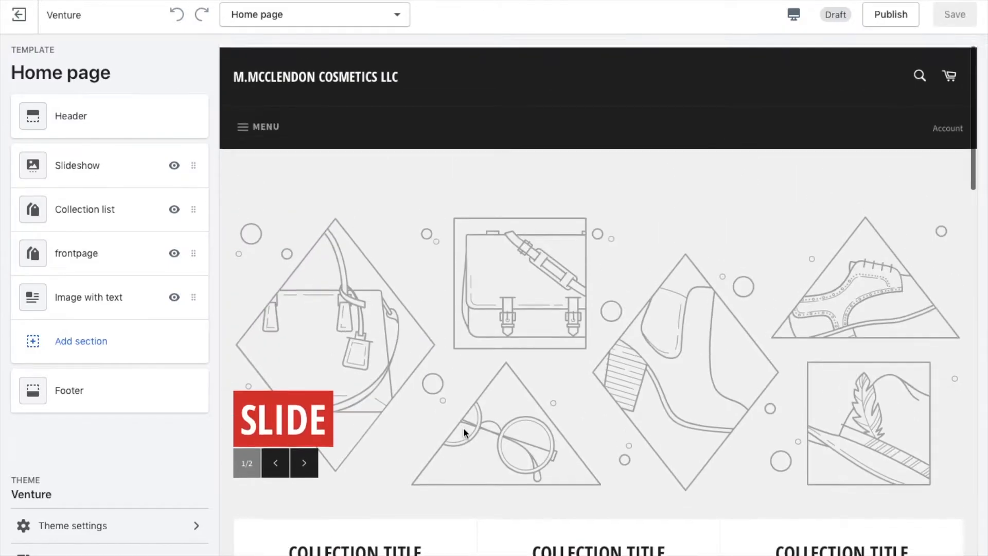
Step: Set the header's logo image to the dripping-lips brand logo from the image library
left_click(99, 120)
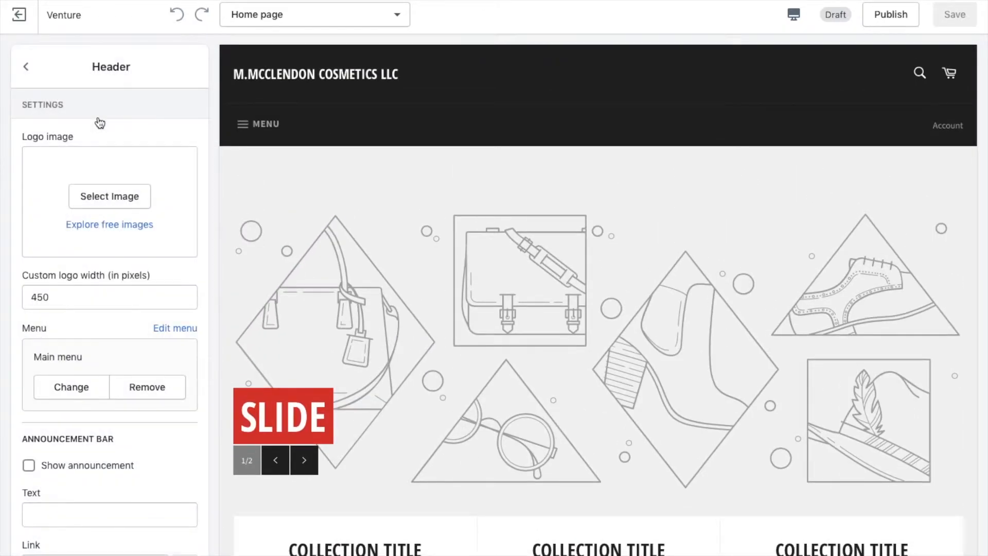
left_click(124, 202)
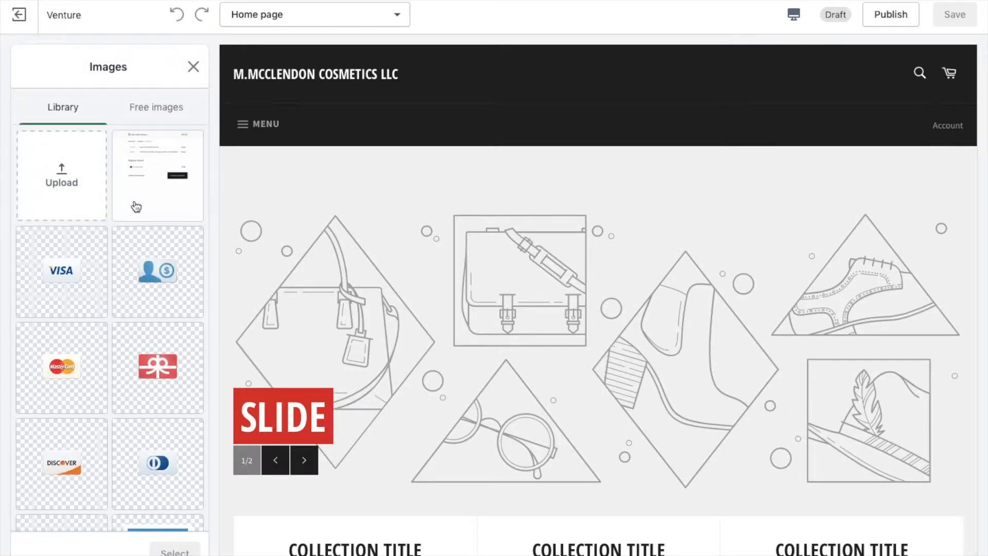
scroll(159, 245, "down", 6)
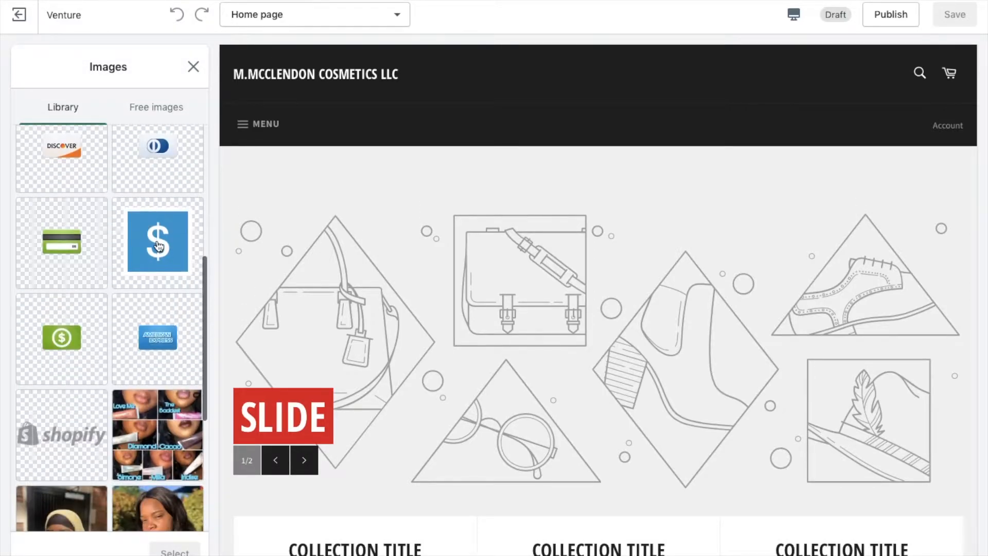
scroll(158, 245, "down", 5)
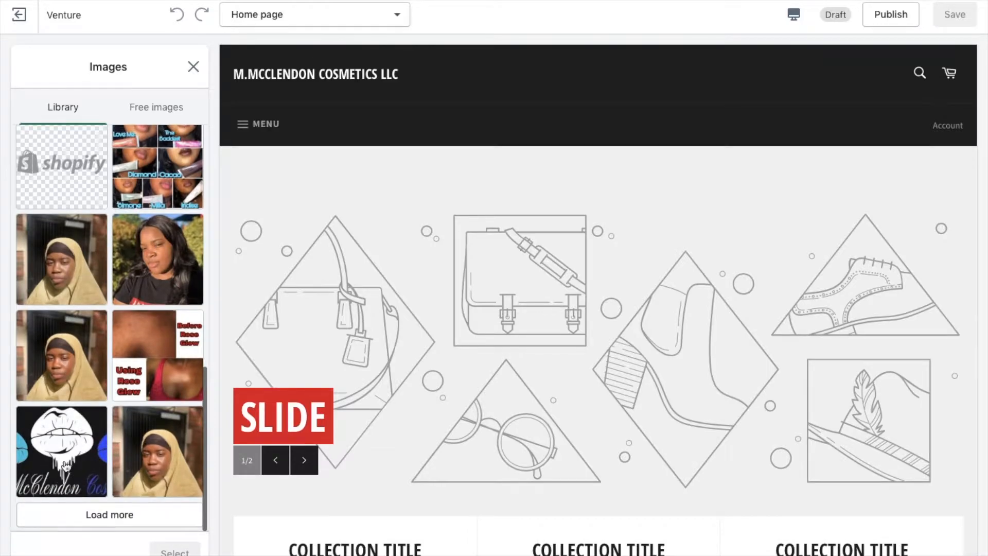
left_click(65, 466)
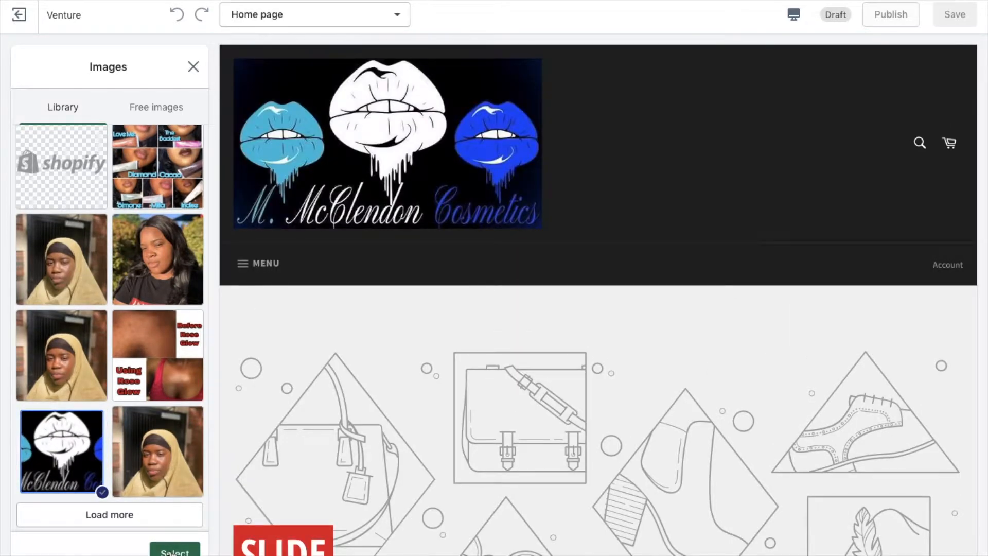
left_click(171, 552)
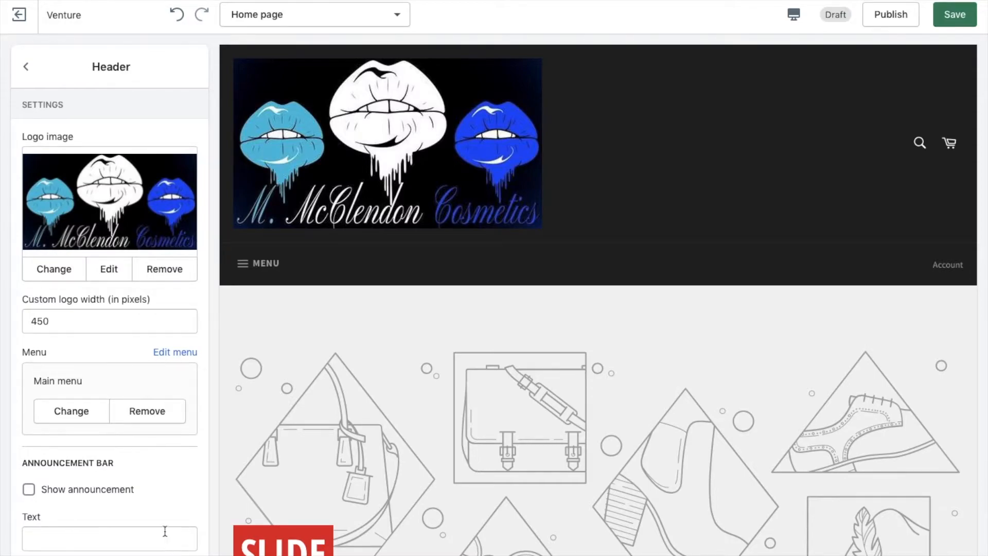
Step: Enable the header's announcement bar and set its text to "SPEND $50 FOR FREE SHIPPING!!!!!!!!!!"
scroll(116, 320, "down", 1)
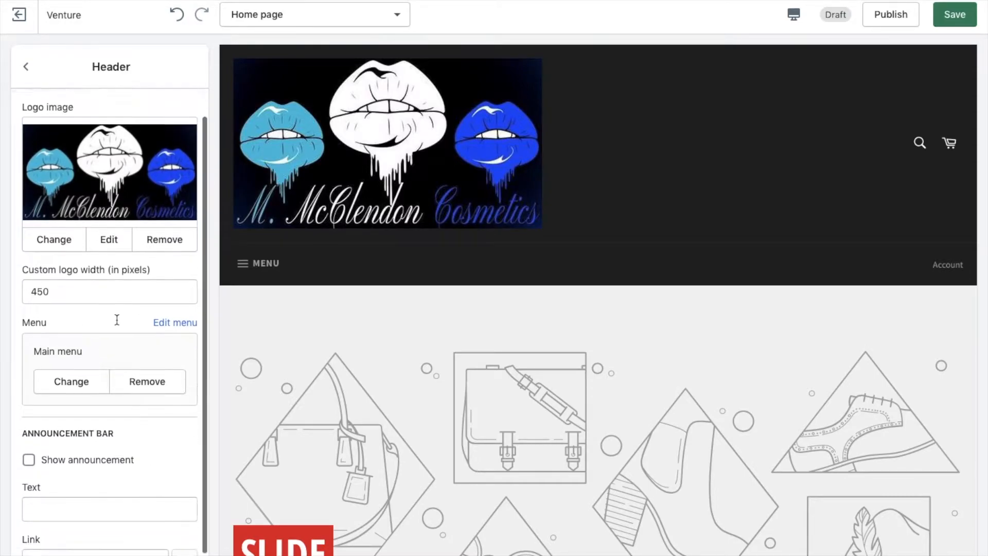
left_click(104, 440)
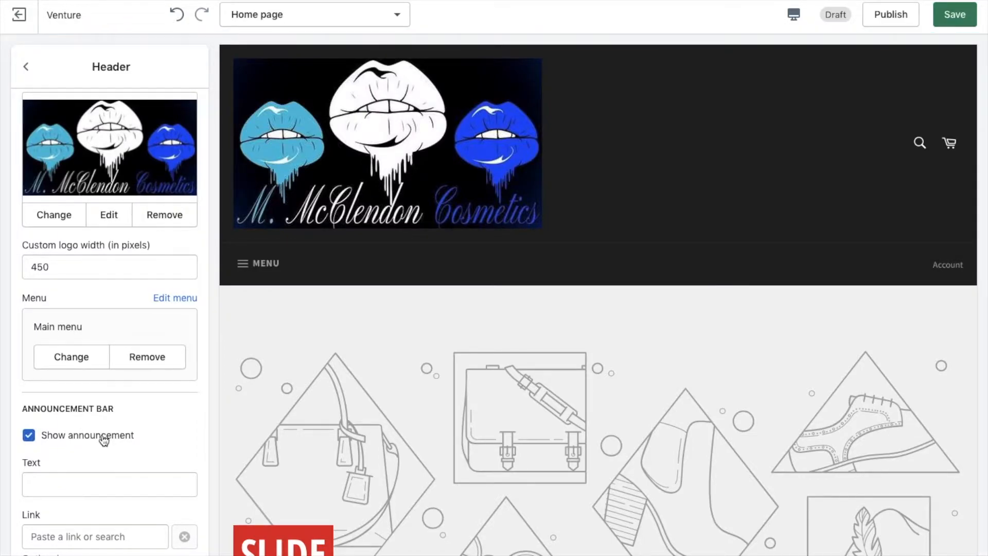
left_click(100, 477)
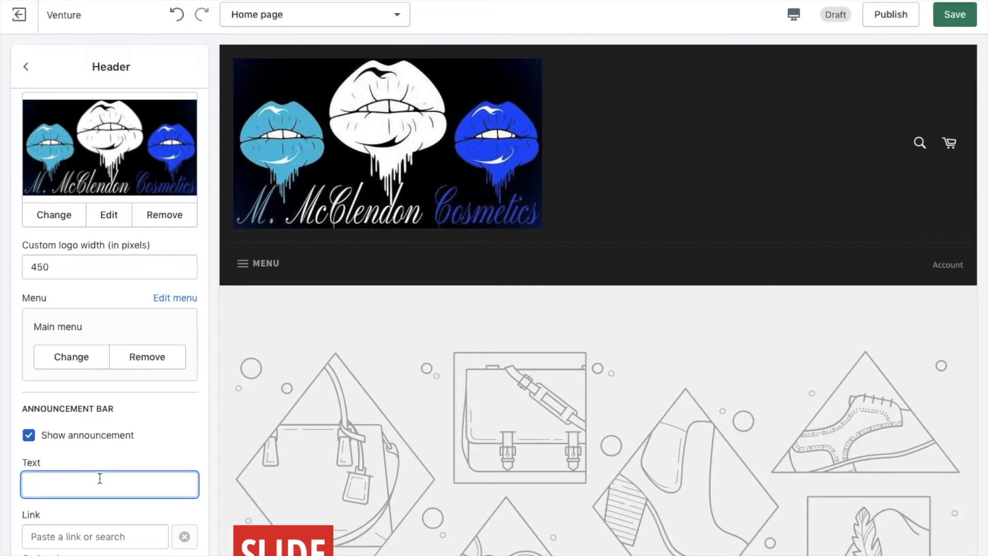
type("Sp")
key("BackSpace")
key("BackSpace")
type("P")
type("SPEND")
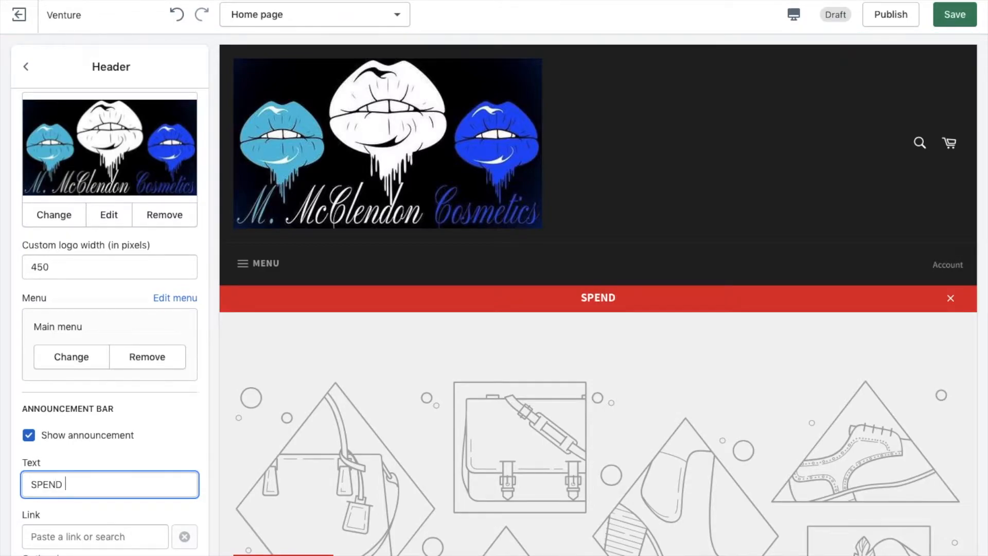
type(" $50")
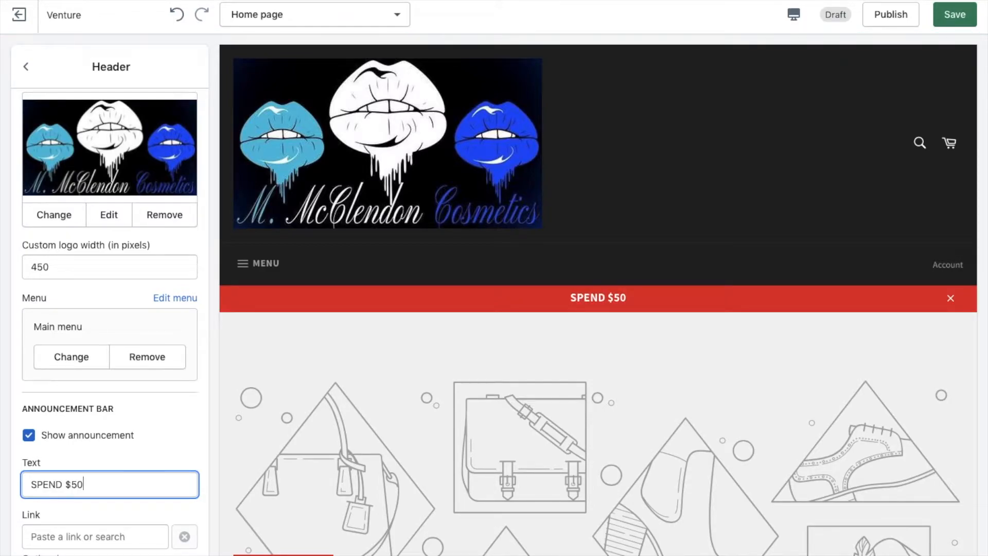
type(" FOR ")
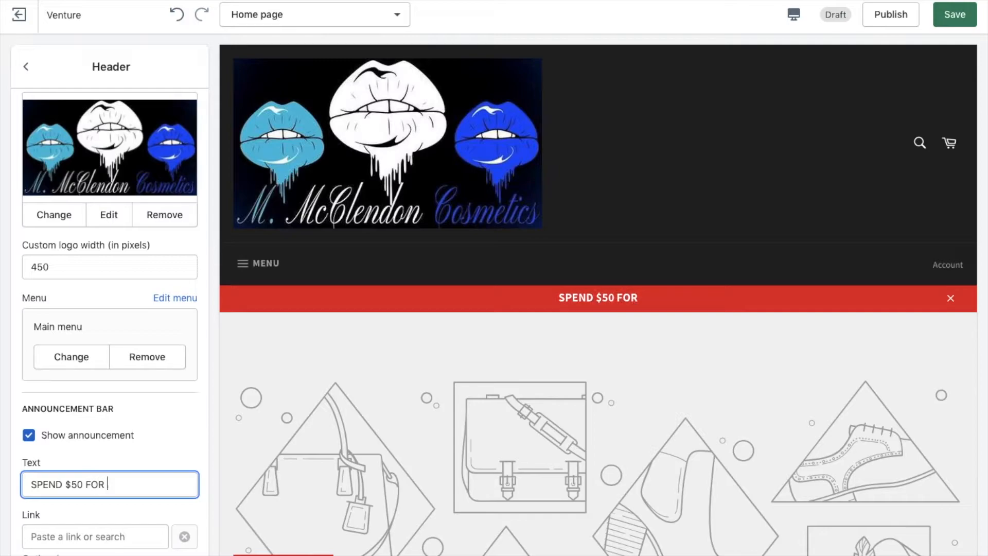
type("FREE SHIPPIGN")
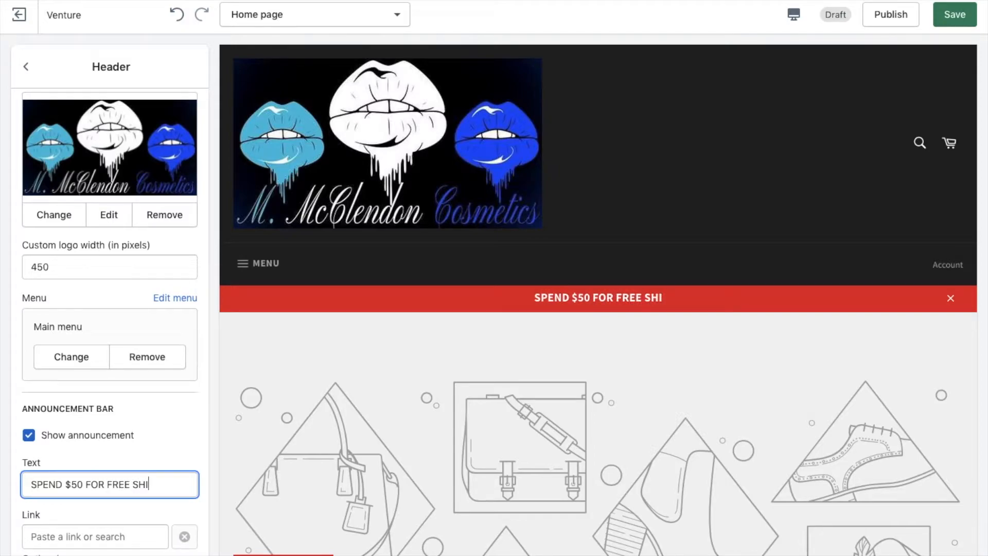
key("BackSpace")
key("BackSpace")
type("NG")
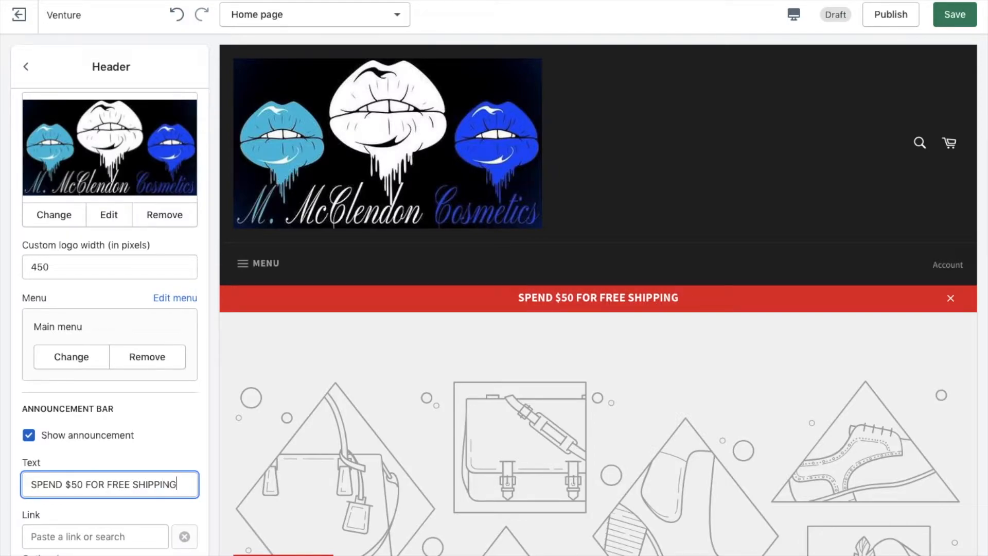
type("!!!!!!!!!!")
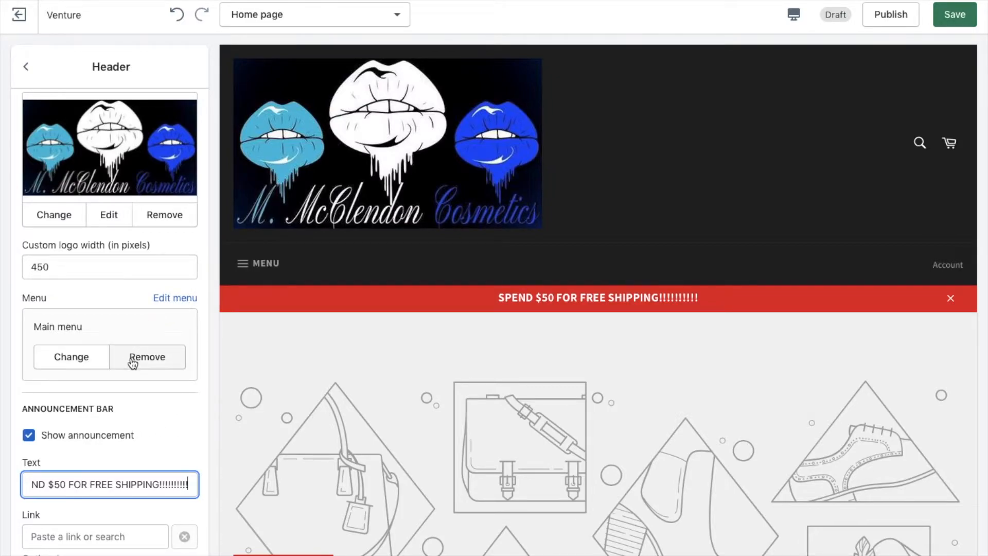
Step: Expand the store menu in the preview and open the main menu for editing to examine its menu items
left_click(243, 271)
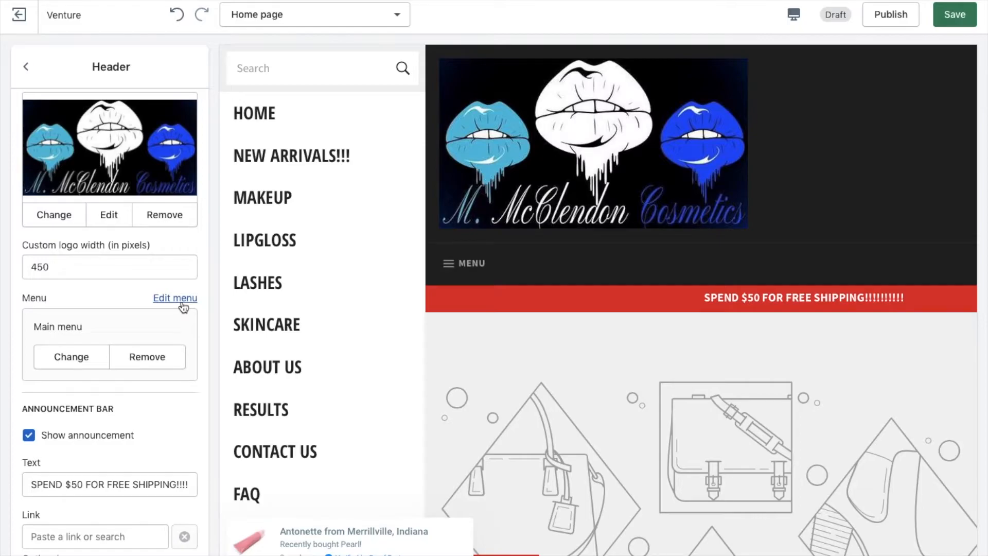
left_click(463, 525)
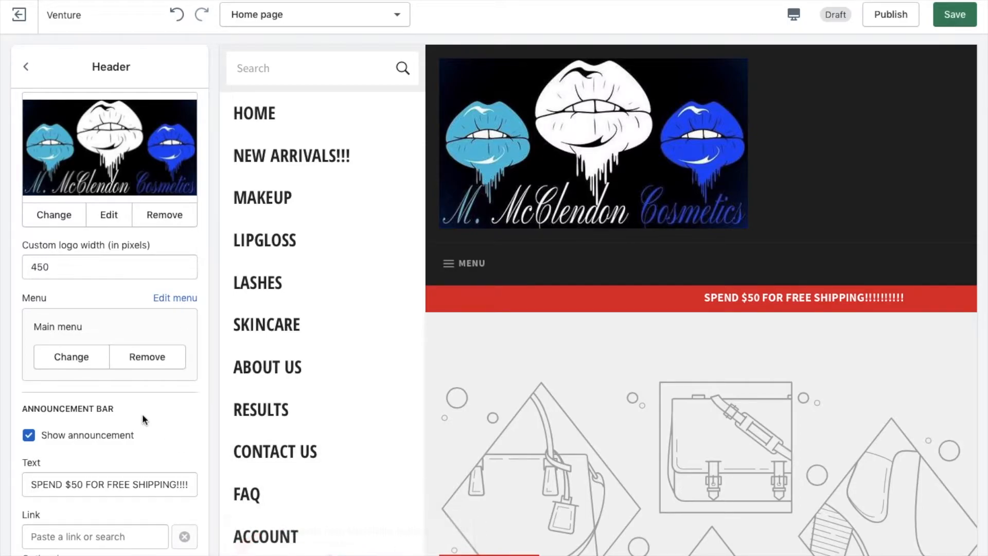
left_click(181, 301)
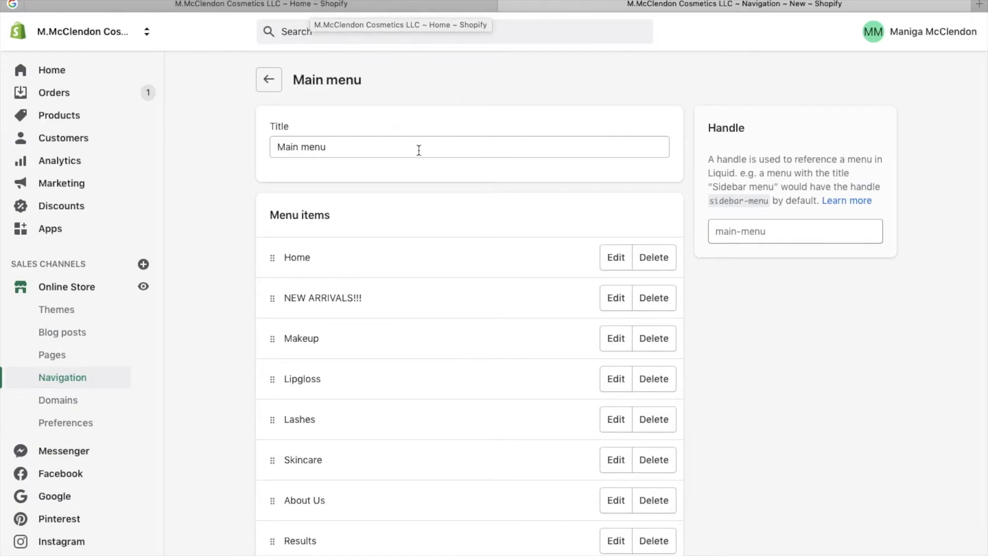
scroll(417, 149, "down", 1)
scroll(417, 149, "down", 5)
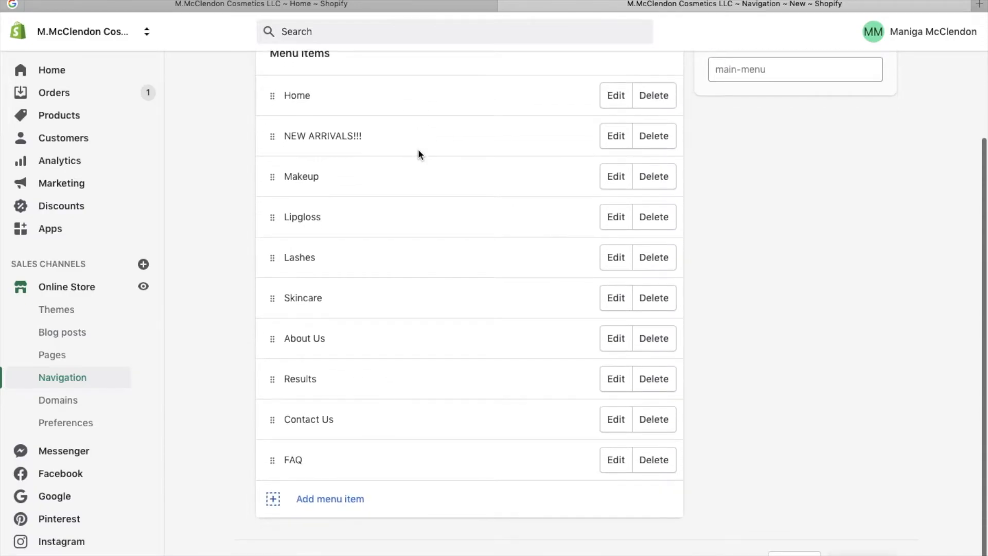
scroll(319, 381, "up", 4)
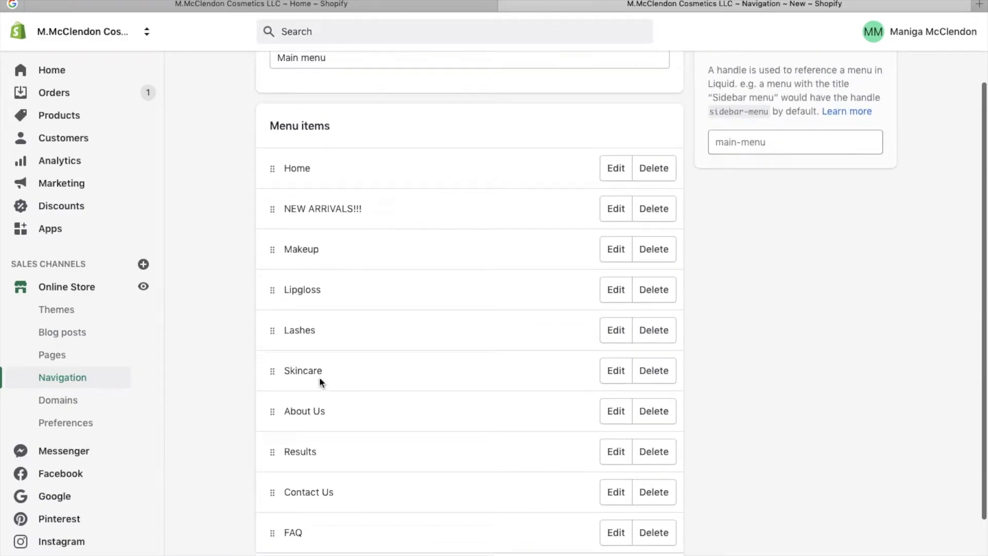
scroll(319, 381, "down", 4)
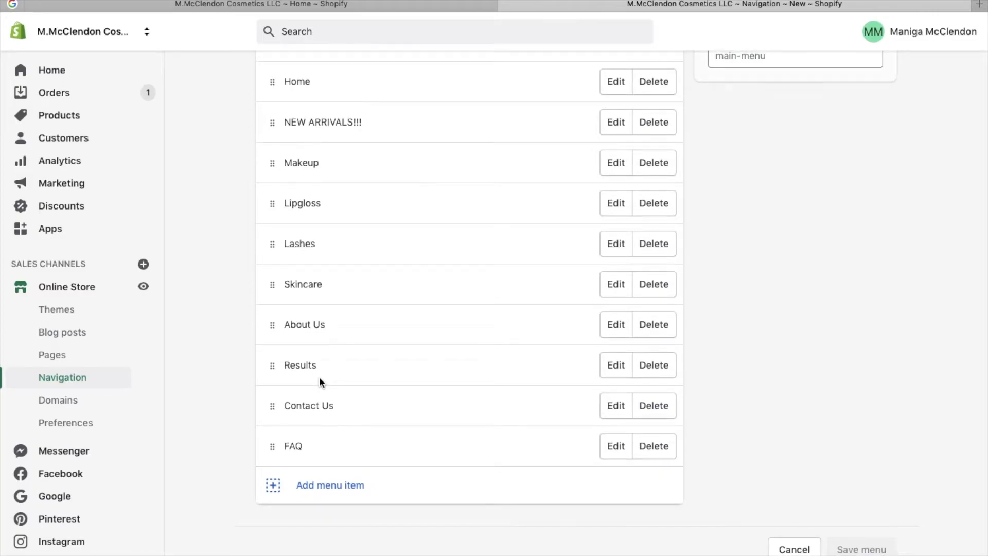
Step: Try to add a main menu item named "BEFORE AND AFTER PICTURES" without a link
left_click(320, 486)
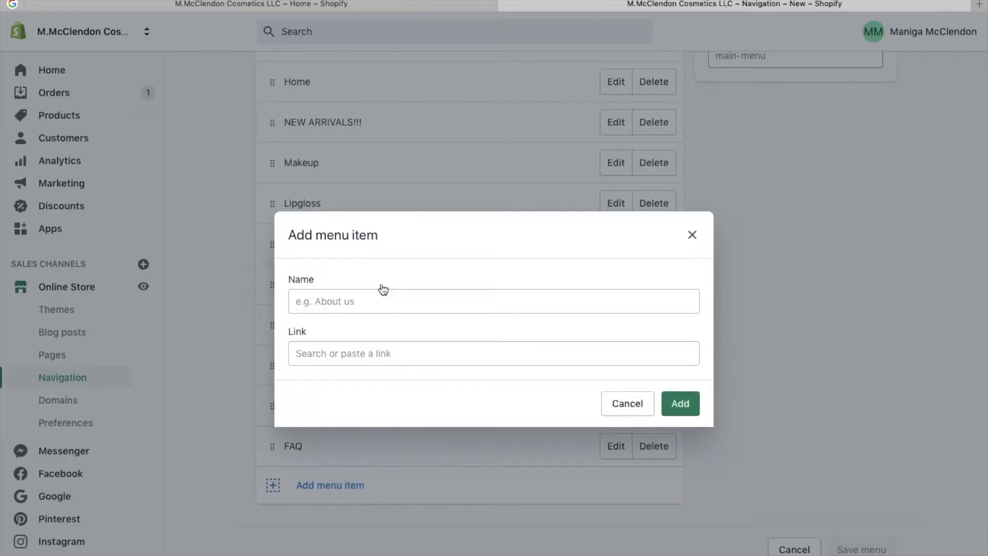
left_click(363, 302)
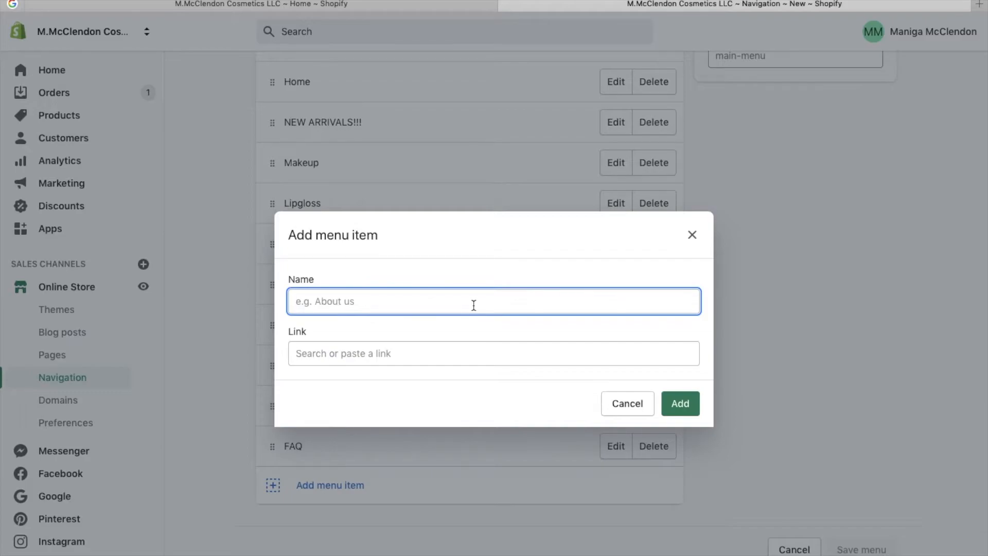
type("BEFORE AND AFTER PICTURES")
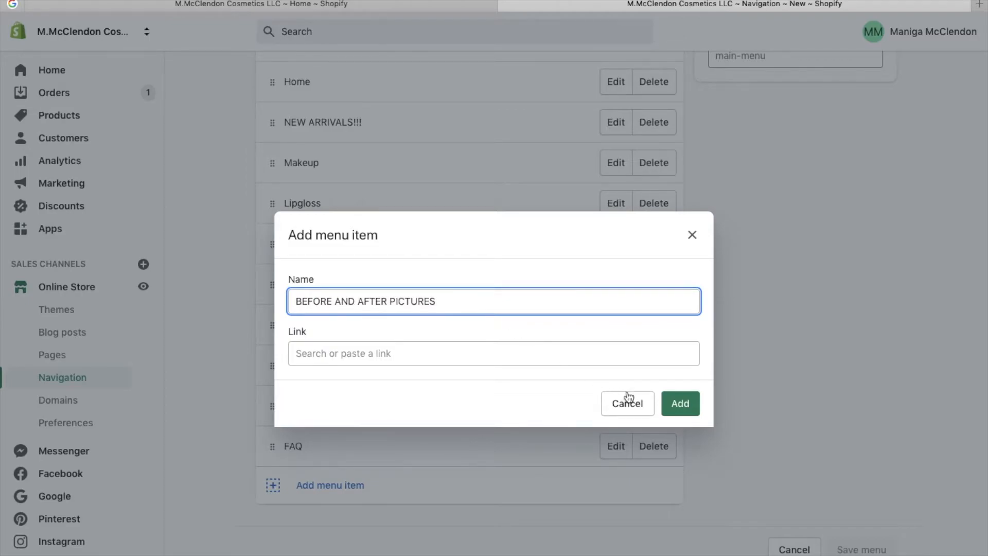
left_click(679, 408)
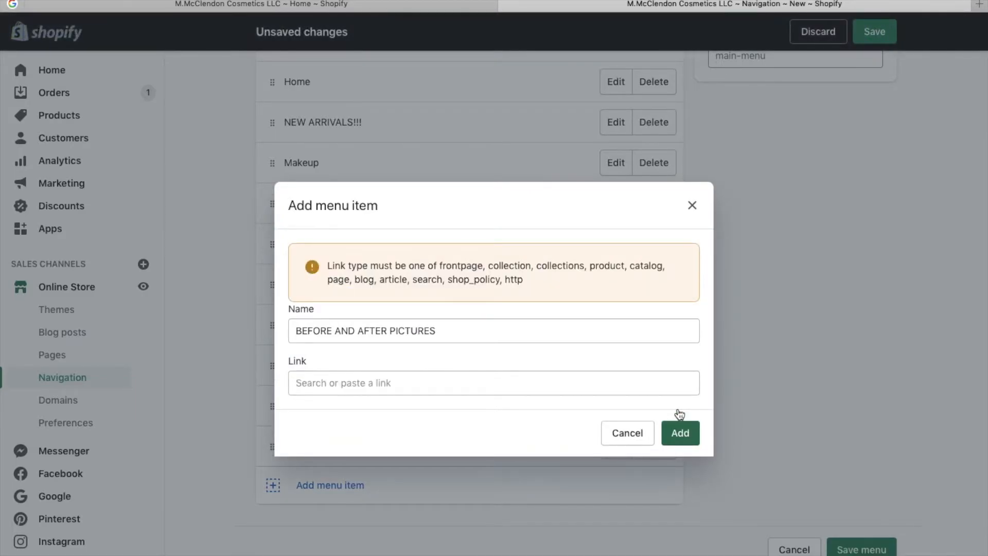
left_click(693, 209)
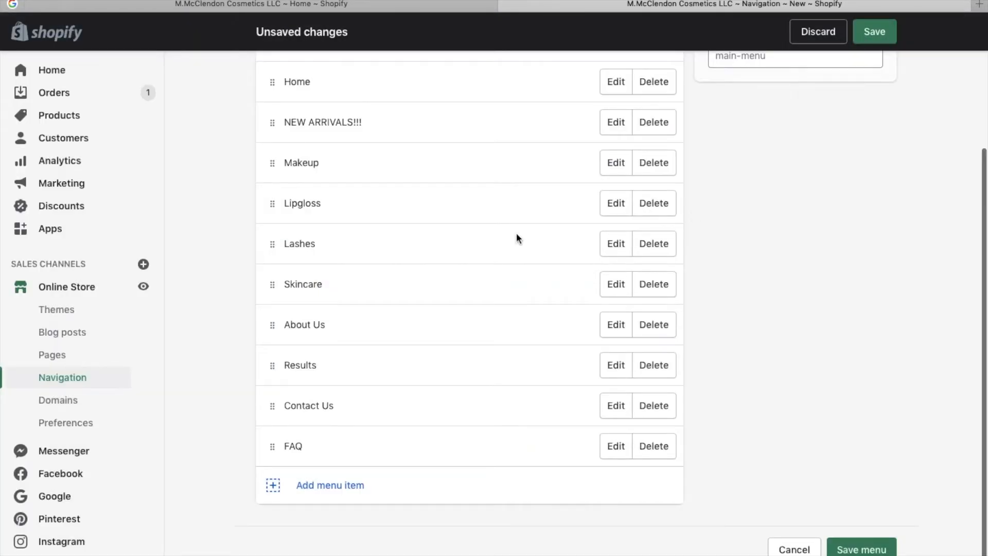
Step: Start a new online store page titled "BEFORE AND AFTER PICTURES"
left_click(66, 355)
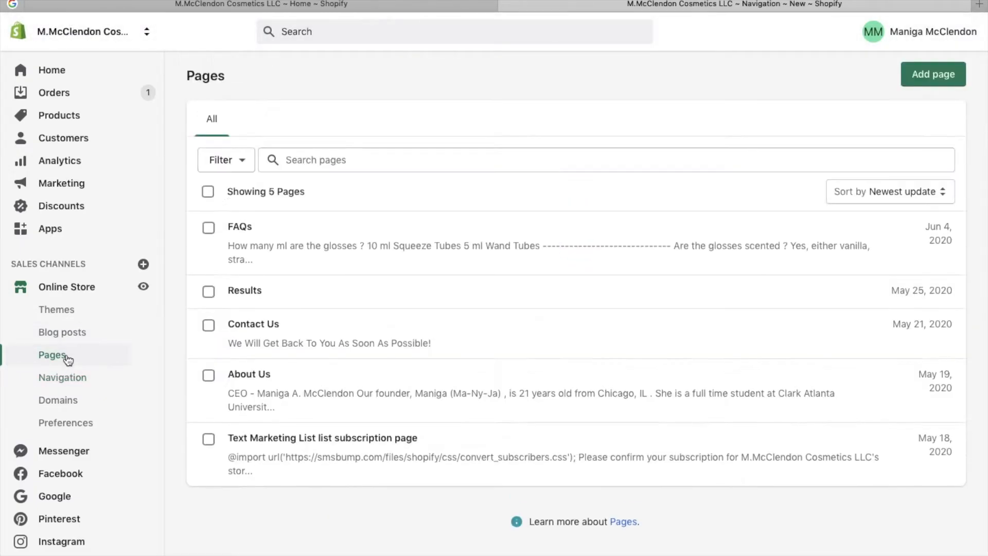
left_click(935, 75)
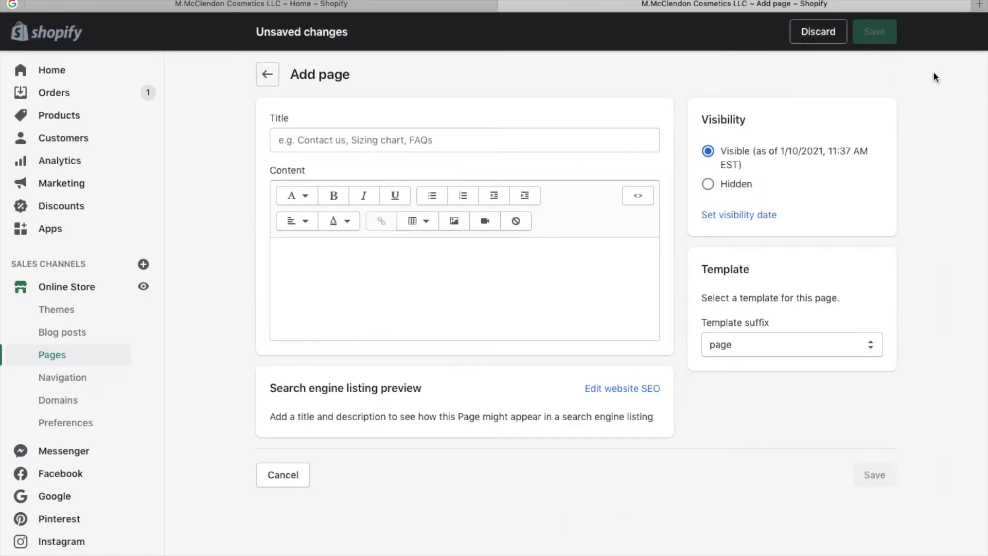
left_click(471, 308)
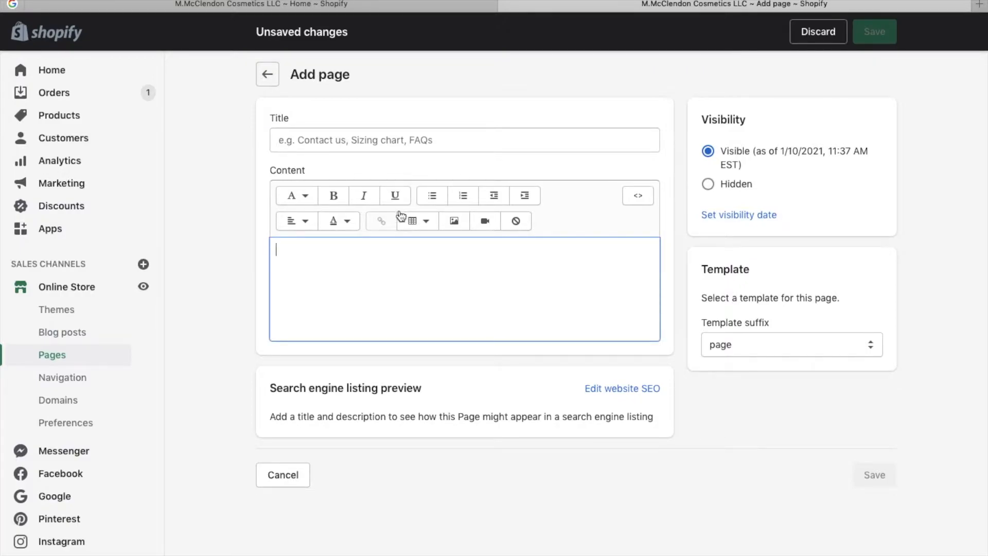
left_click(375, 140)
type("BEFORE SN")
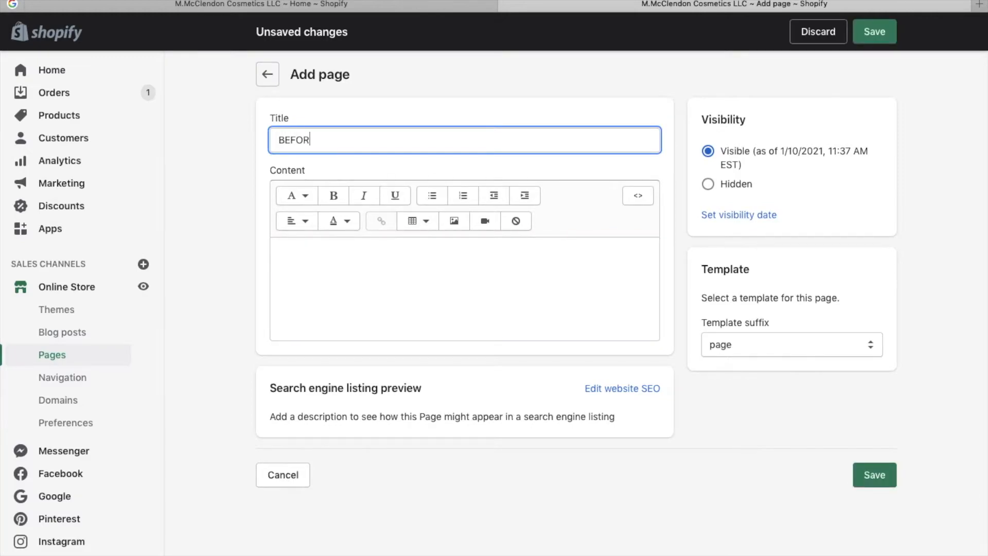
key("BackSpace")
key("BackSpace")
type("AND AFTER PICTURE")
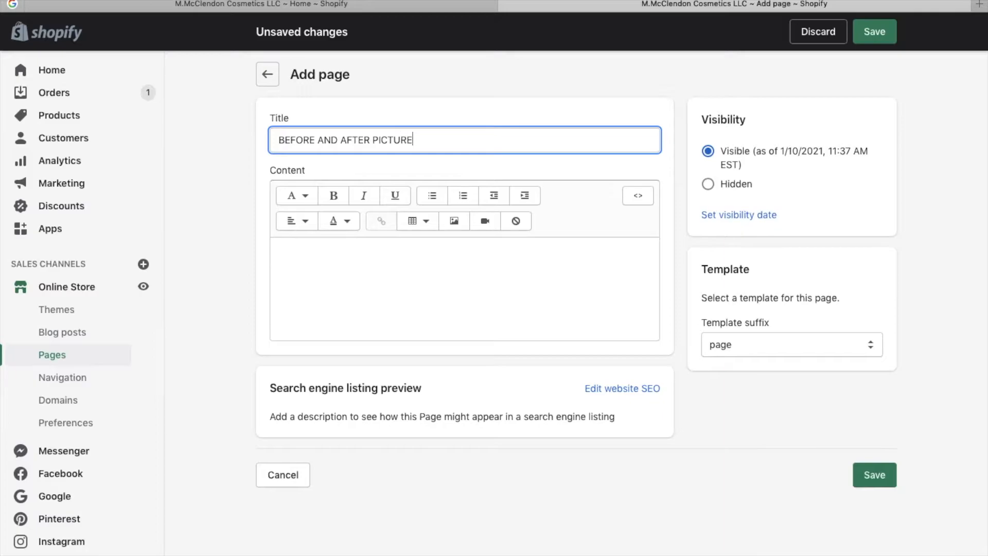
type("S")
Step: Insert the six-shade lip swatch picture from the product images into the page's content
left_click(413, 313)
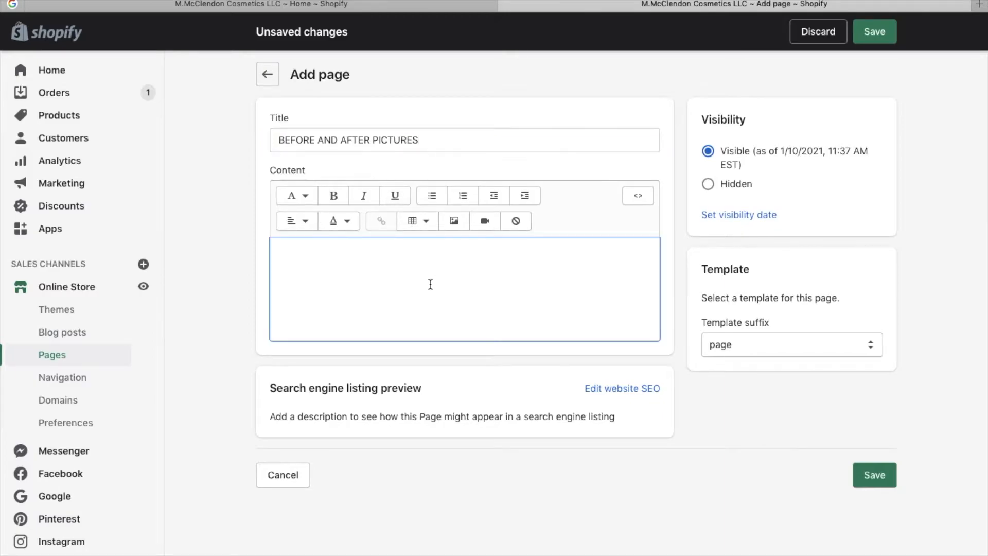
left_click(461, 222)
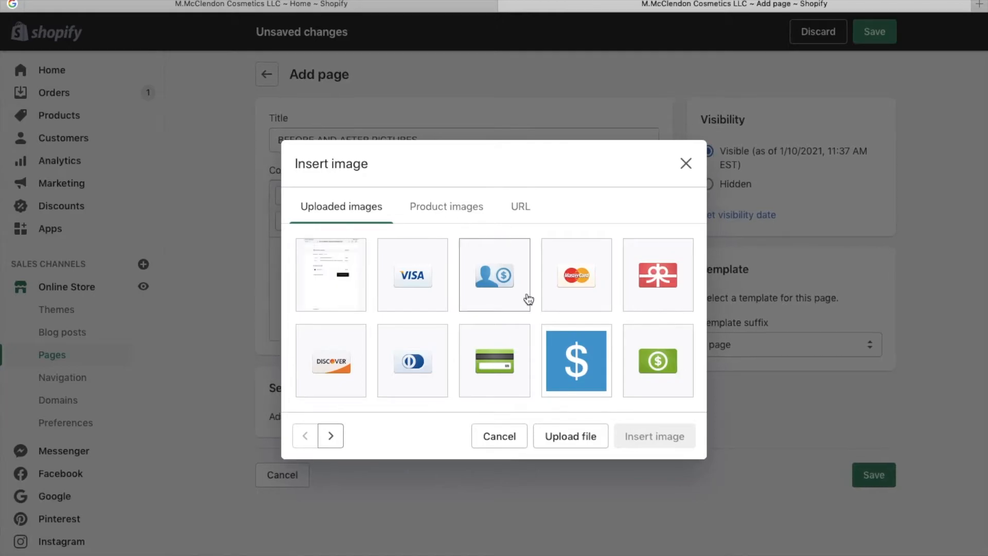
left_click(435, 210)
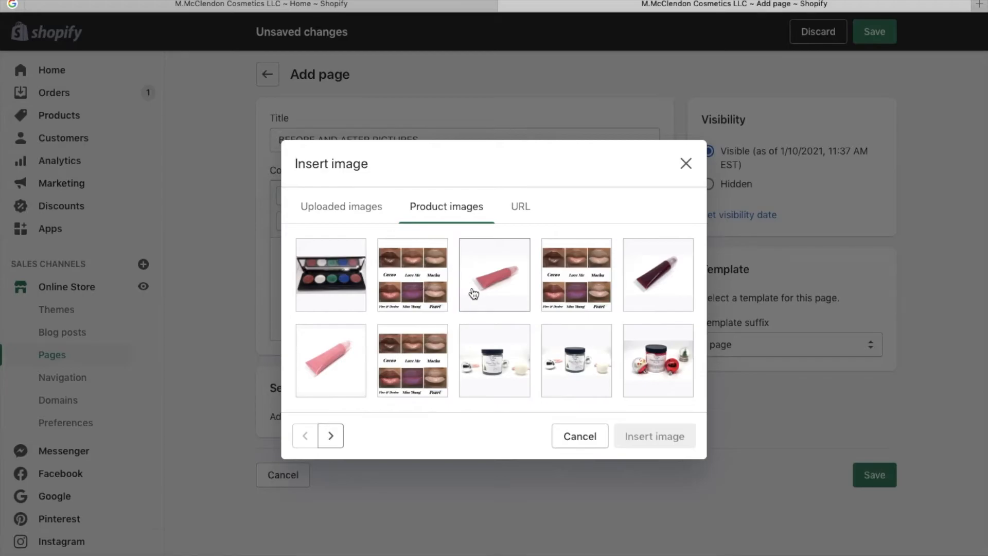
left_click(582, 269)
left_click(654, 470)
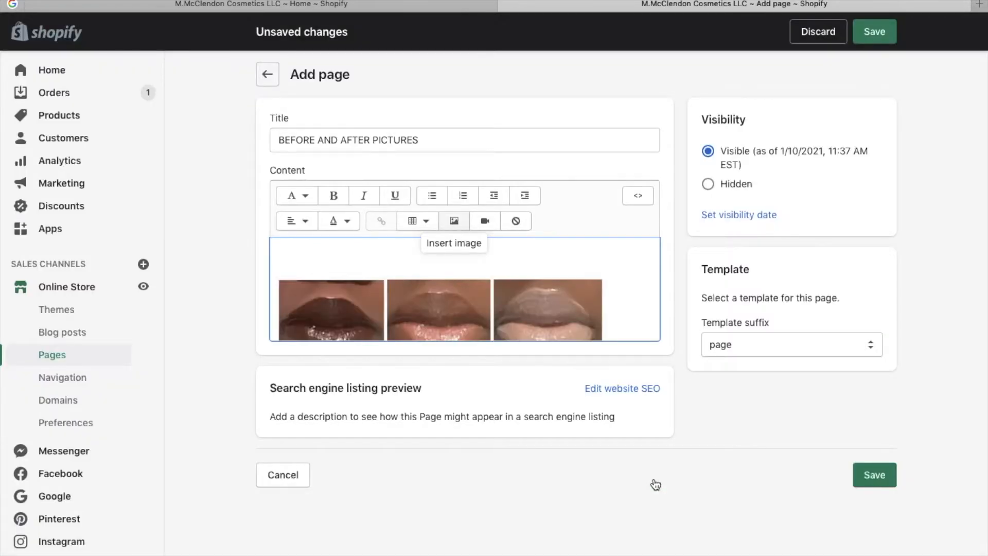
Step: Save the BEFORE AND AFTER PICTURES page and review its inserted swatch picture
left_click(878, 480)
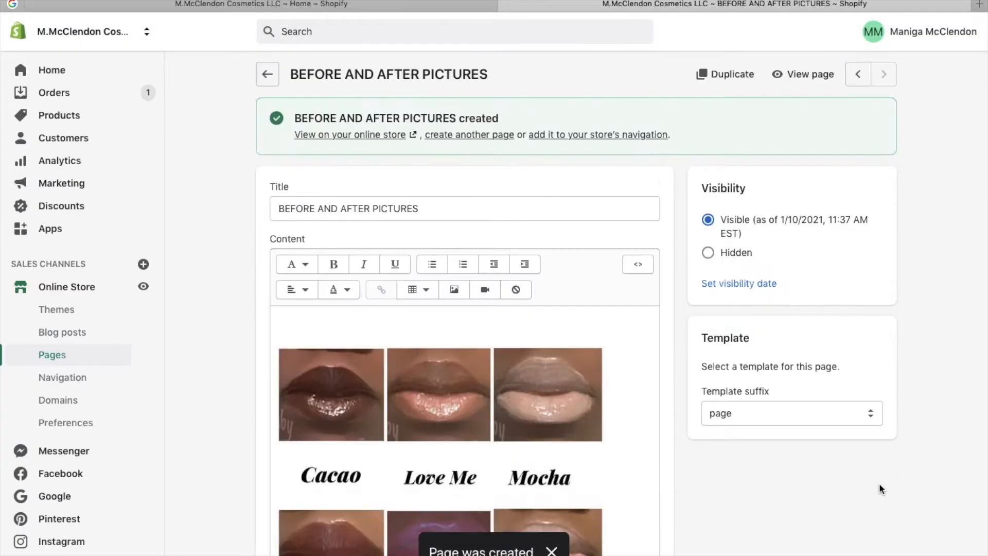
scroll(504, 277, "down", 2)
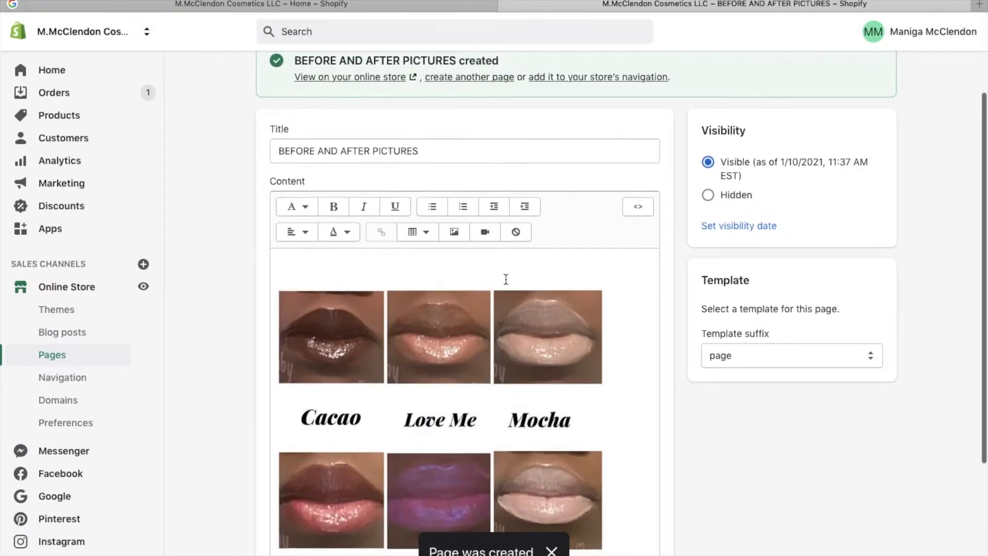
scroll(505, 279, "down", 5)
scroll(505, 280, "up", 3)
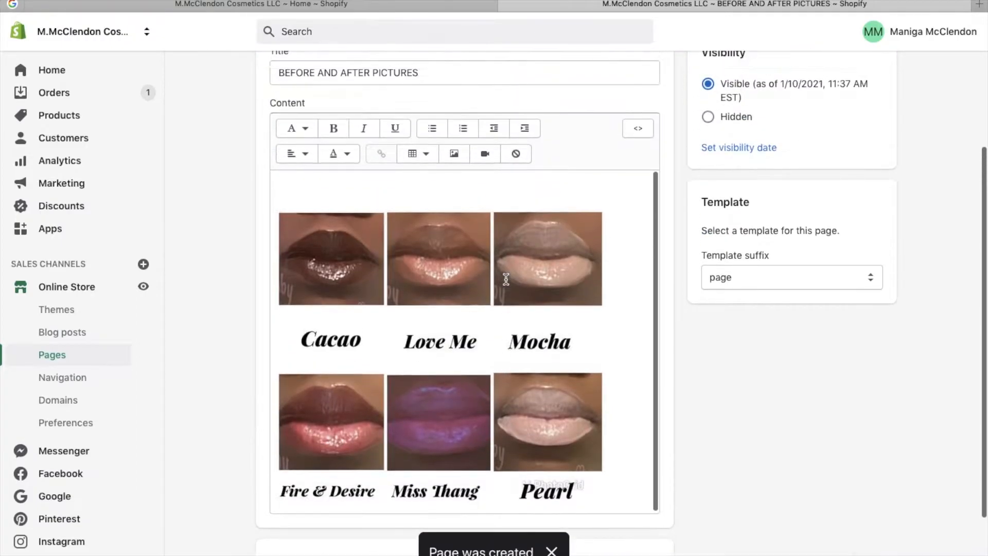
scroll(505, 280, "up", 4)
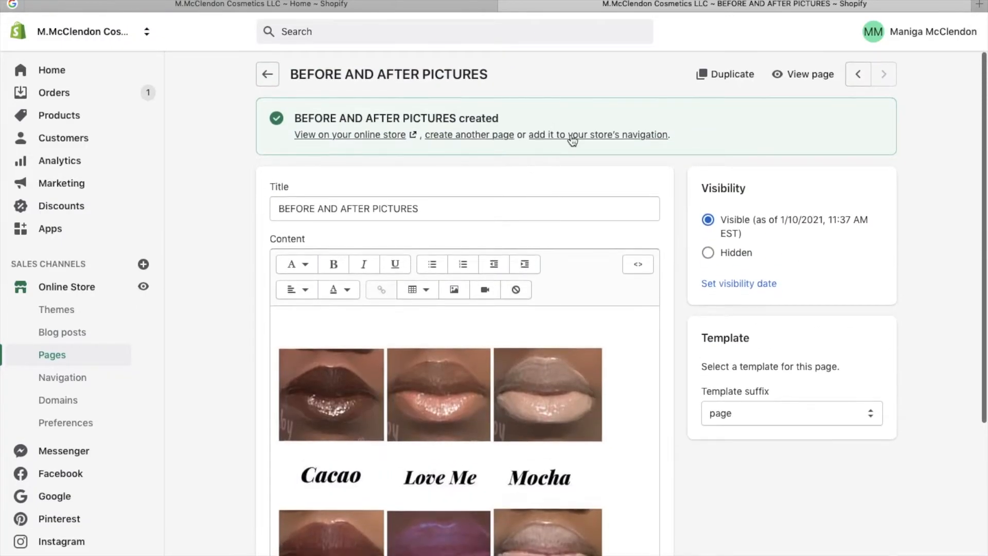
left_click(572, 135)
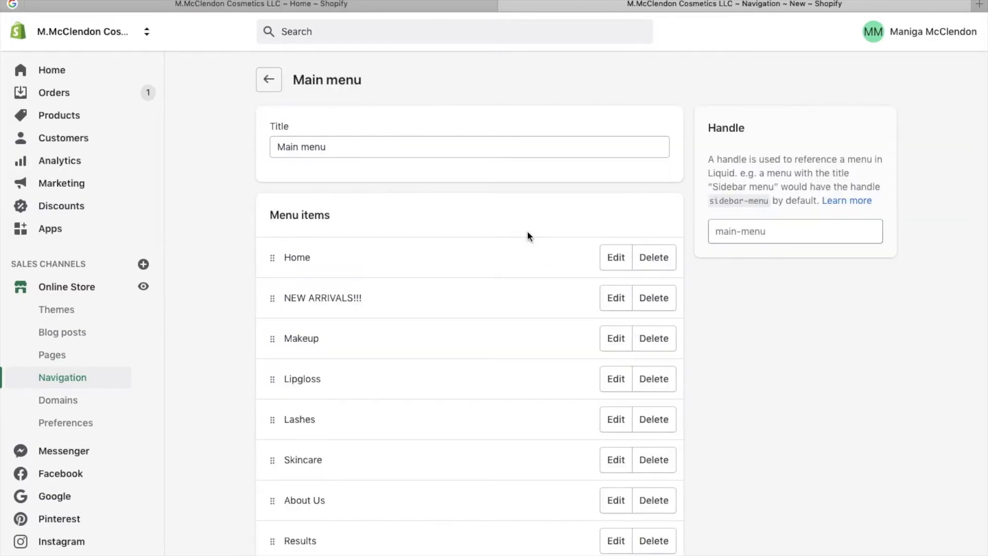
scroll(526, 231, "down", 4)
left_click(326, 485)
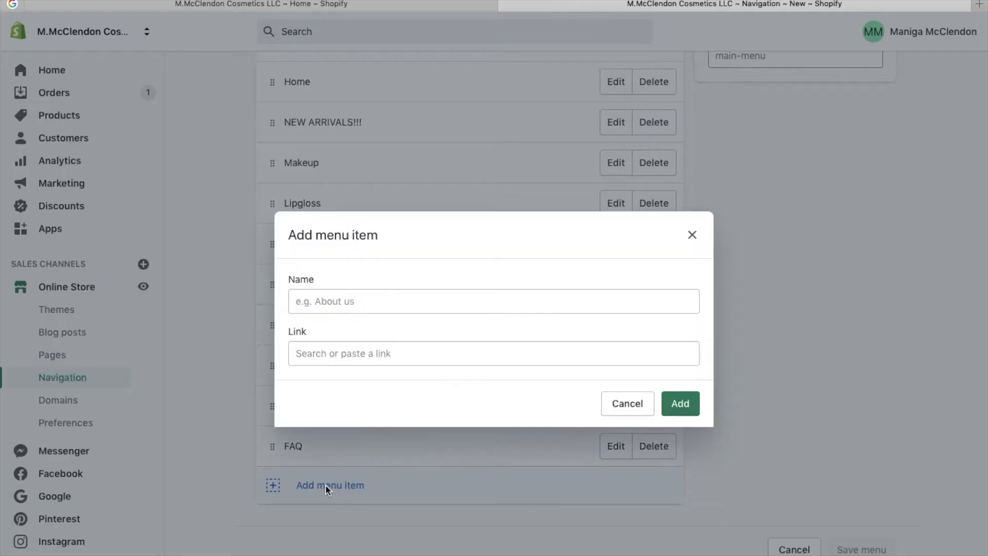
left_click(339, 355)
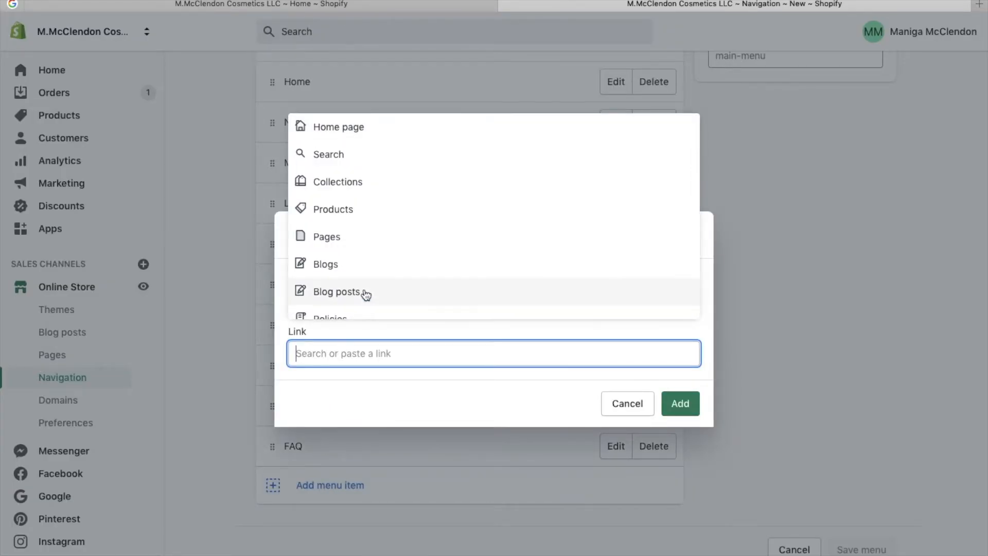
left_click(354, 235)
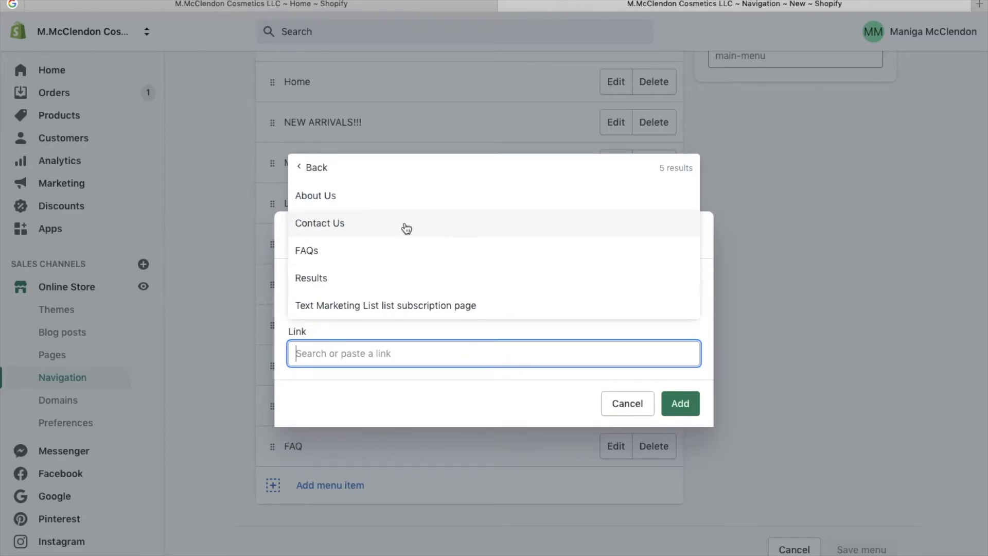
left_click(320, 168)
scroll(362, 215, "down", 1)
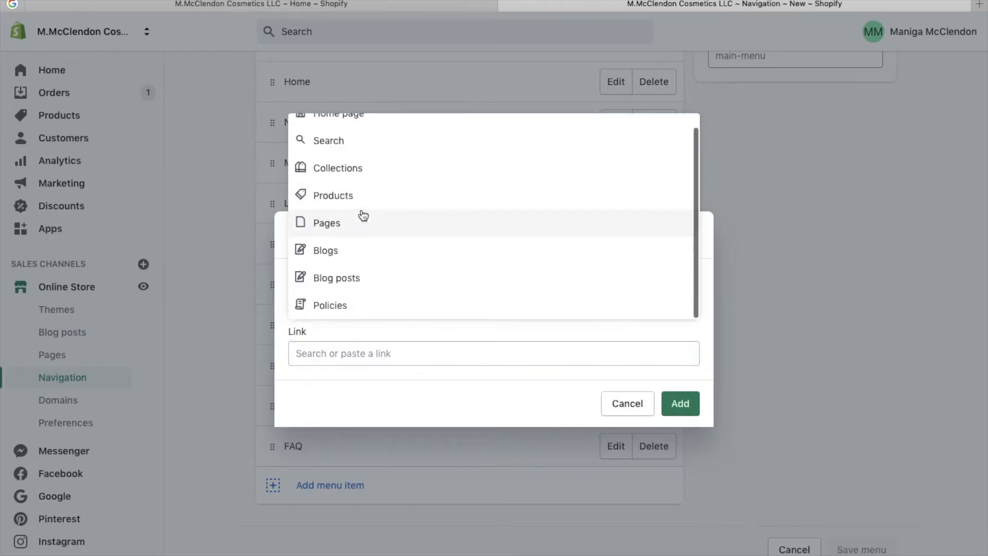
left_click(357, 229)
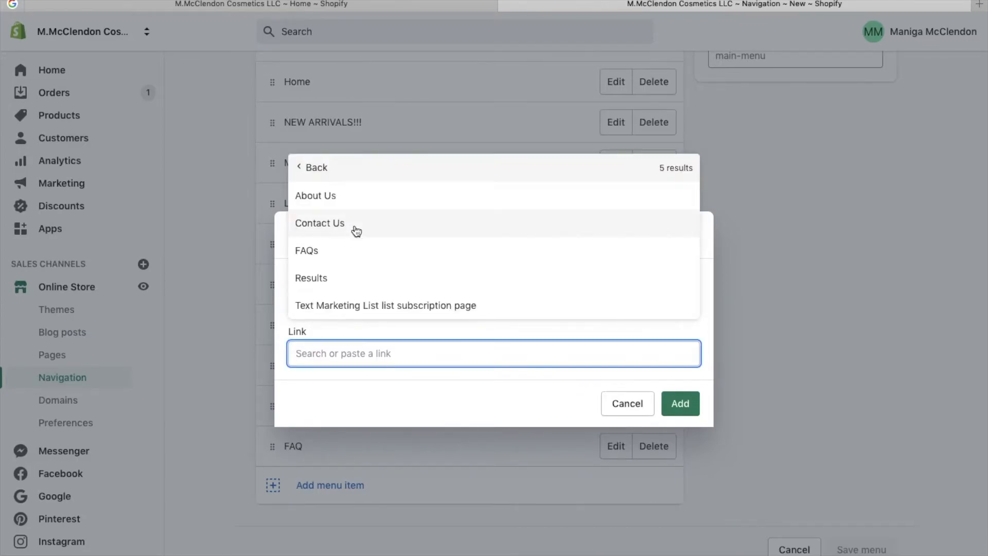
left_click(668, 405)
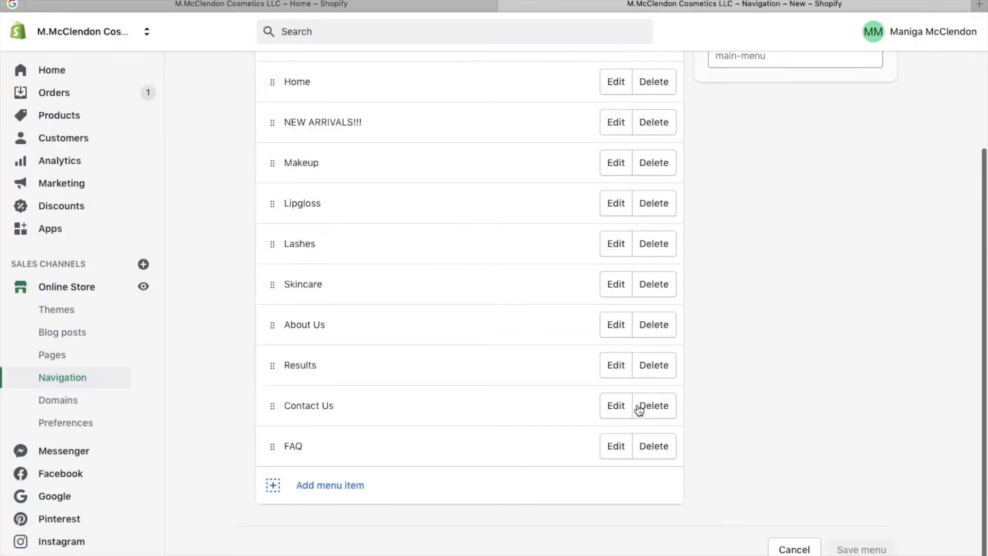
Step: Check the saved BEFORE AND AFTER PICTURES page from the online store's list of pages
left_click(95, 363)
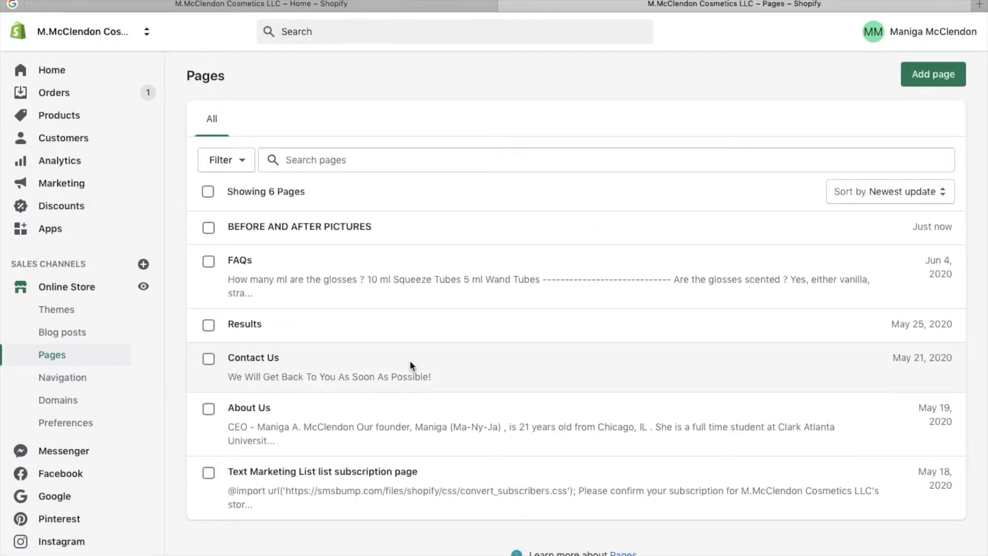
left_click(276, 230)
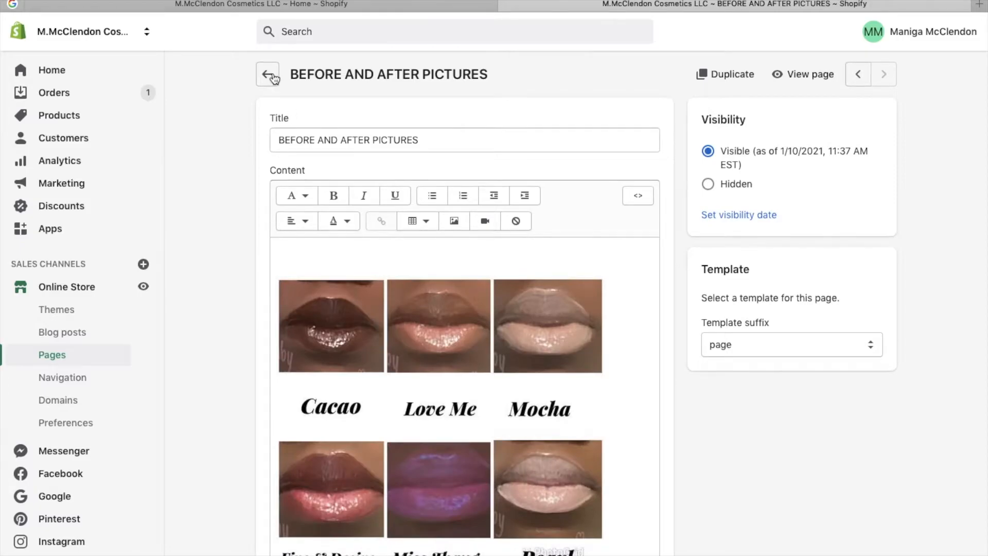
left_click(270, 75)
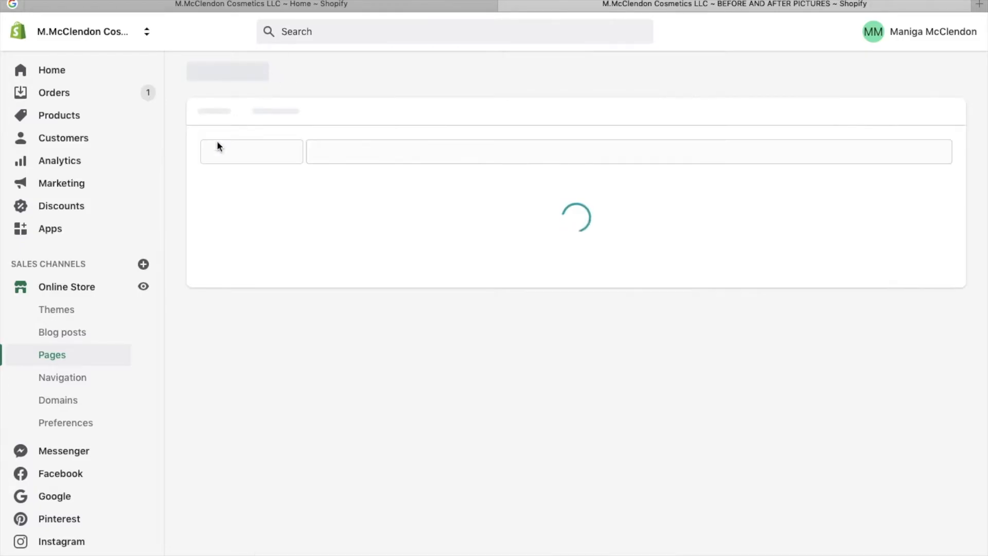
Step: Add a main menu item named "BEFORE AND AFTER PICS" linked to the BEFORE AND AFTER PICTURES page, and save the menu
left_click(75, 387)
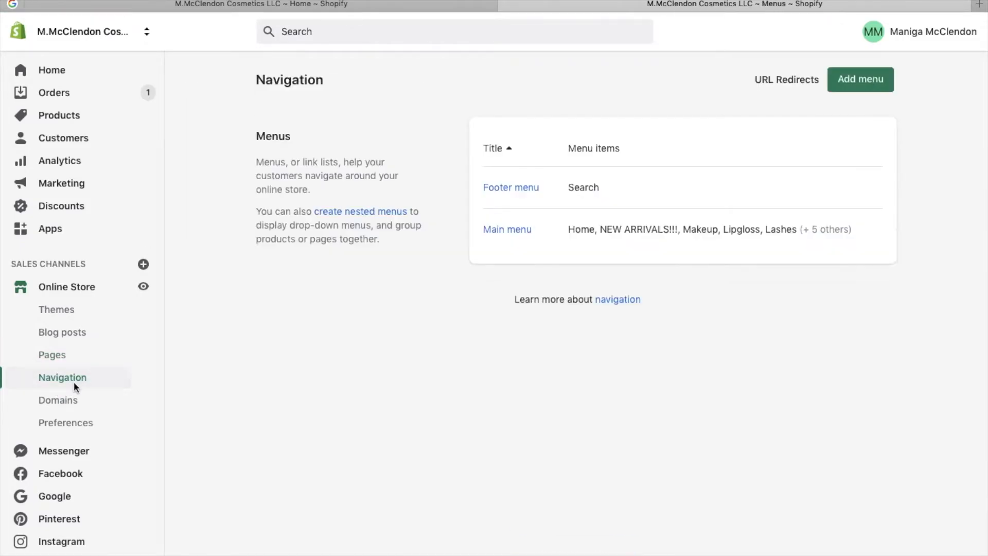
left_click(514, 230)
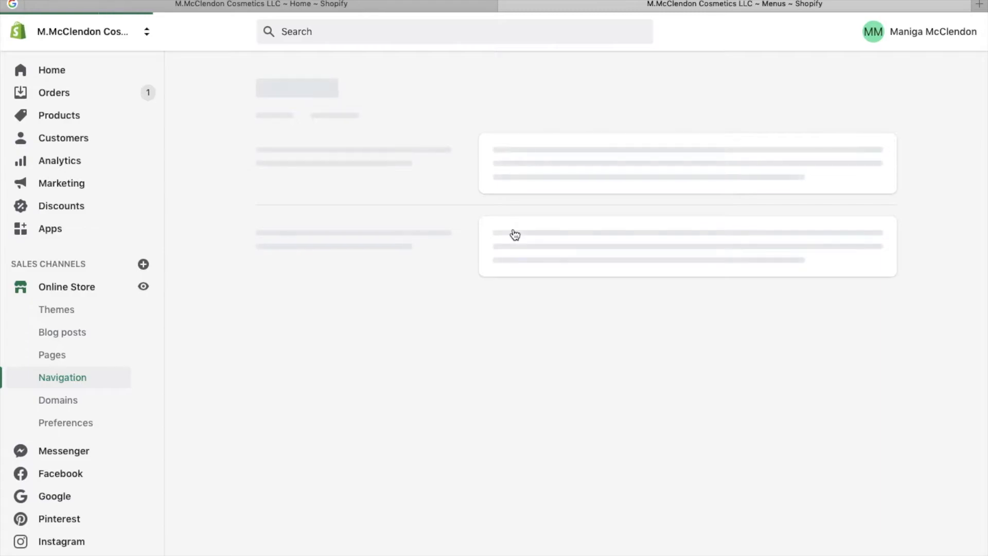
scroll(514, 231, "down", 3)
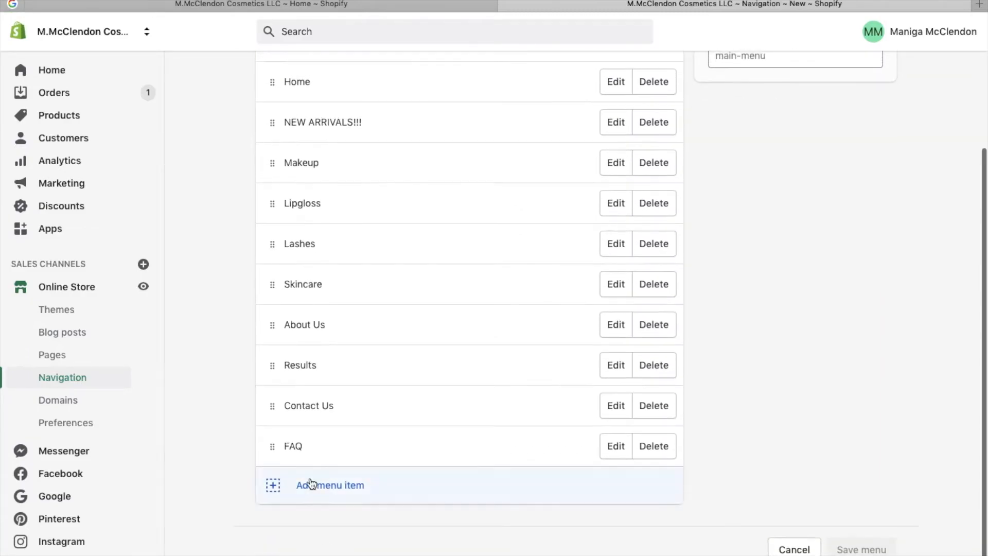
left_click(314, 486)
left_click(361, 344)
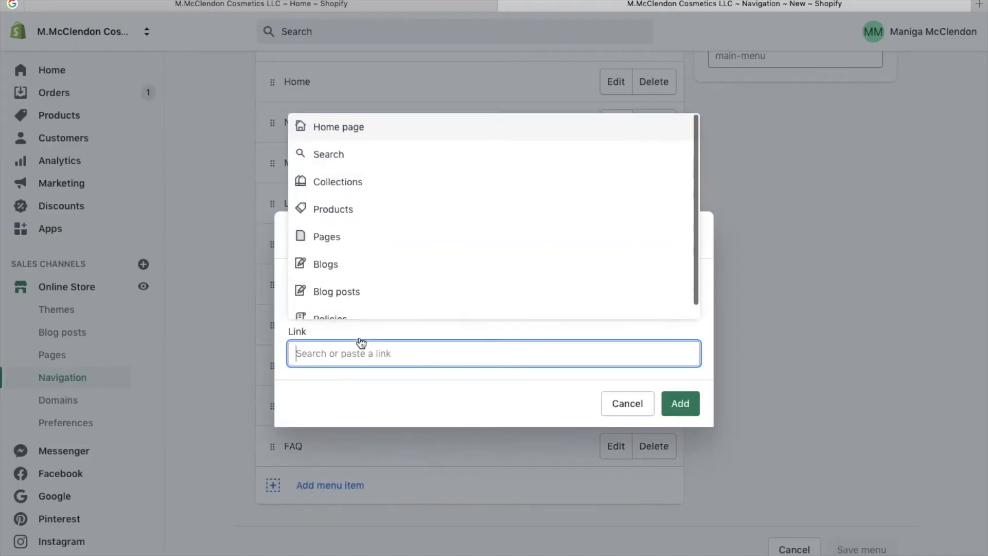
scroll(354, 298, "down", 1)
left_click(338, 230)
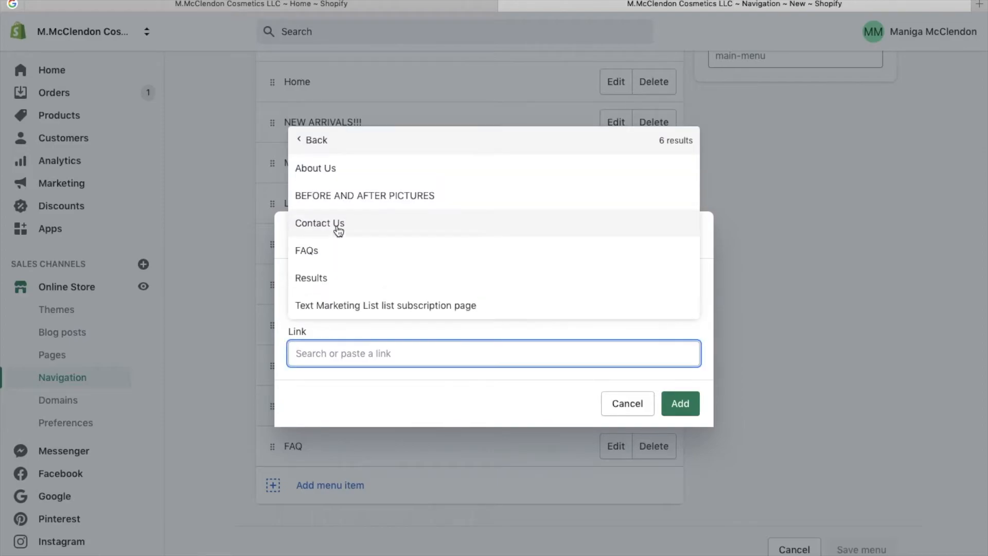
left_click(341, 198)
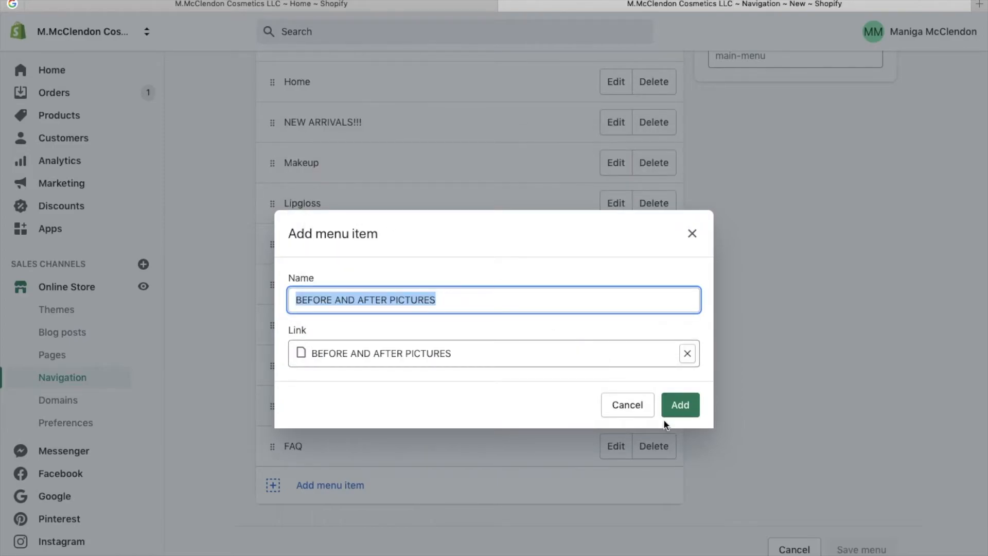
left_click(668, 412)
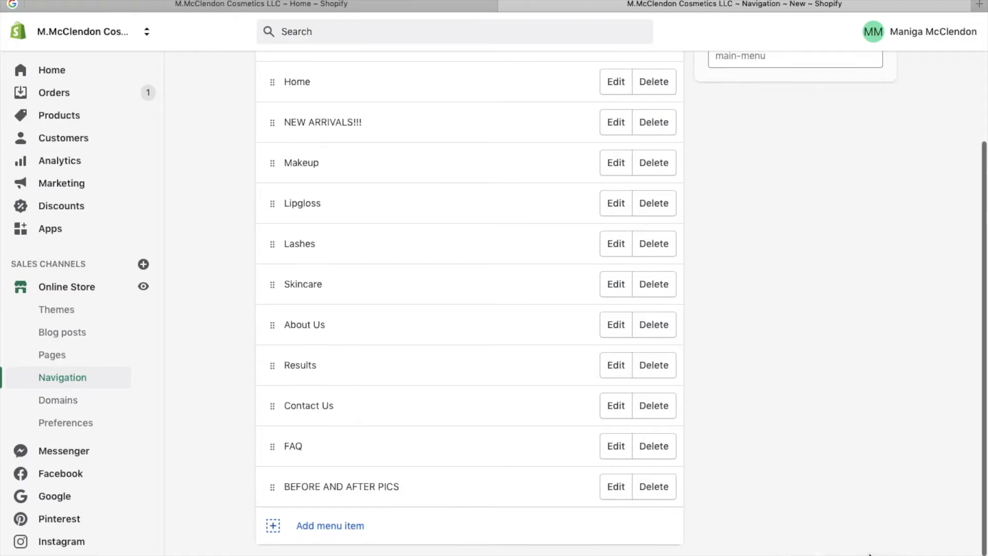
Step: Switch back to the Venture theme editor and save its pending changes without leaving the page
left_click(406, 8)
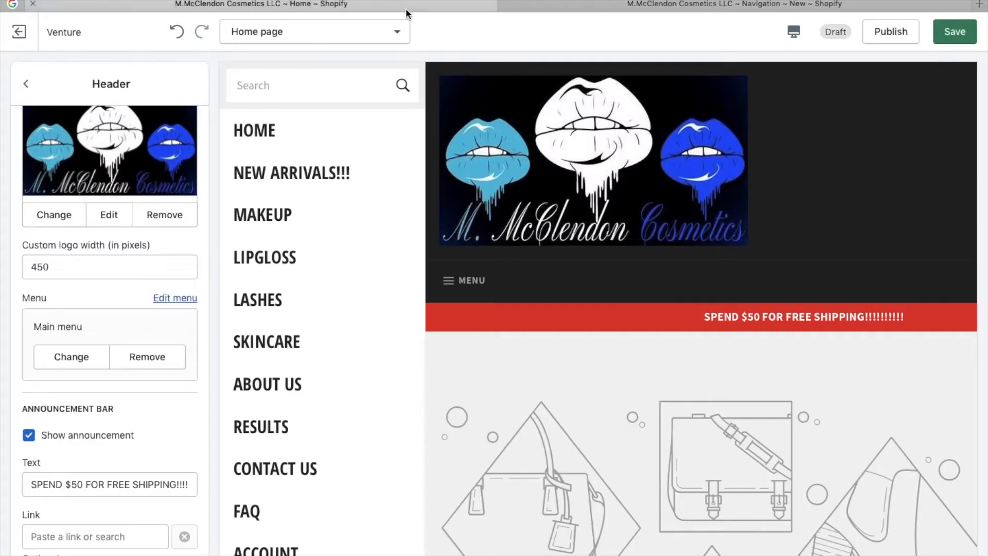
key("super+r")
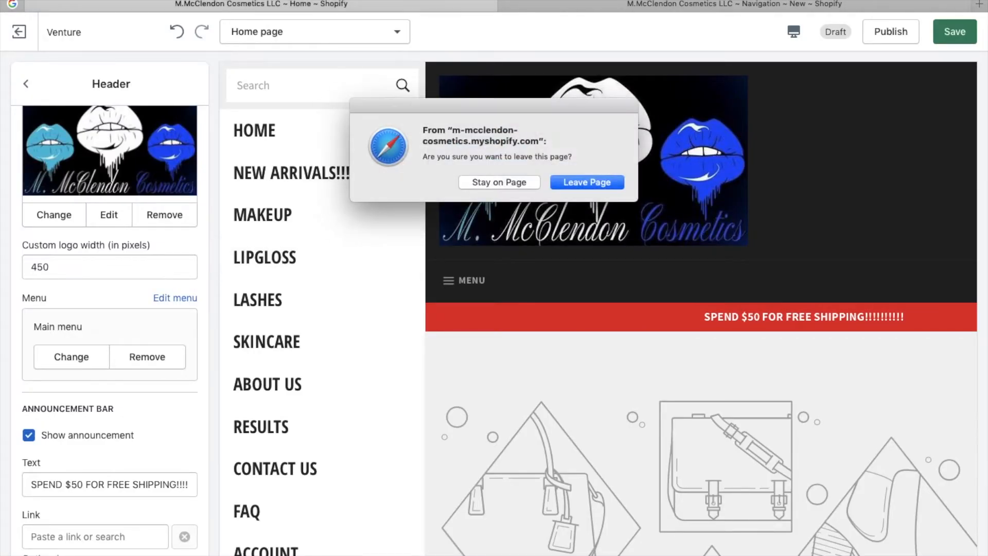
left_click(518, 184)
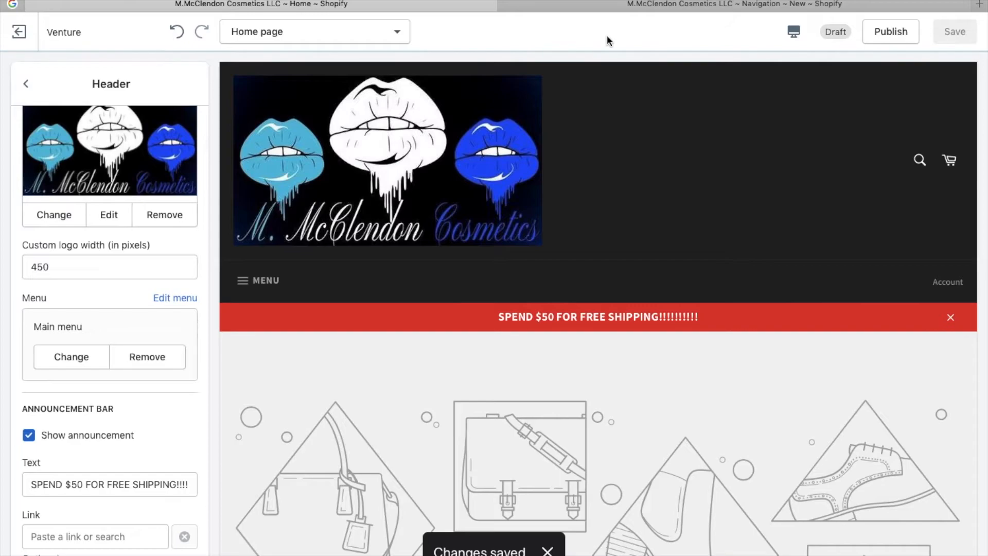
Step: Open the BEFORE AND AFTER PICS item from the store menu in the preview and look through the page
scroll(366, 292, "down", 2)
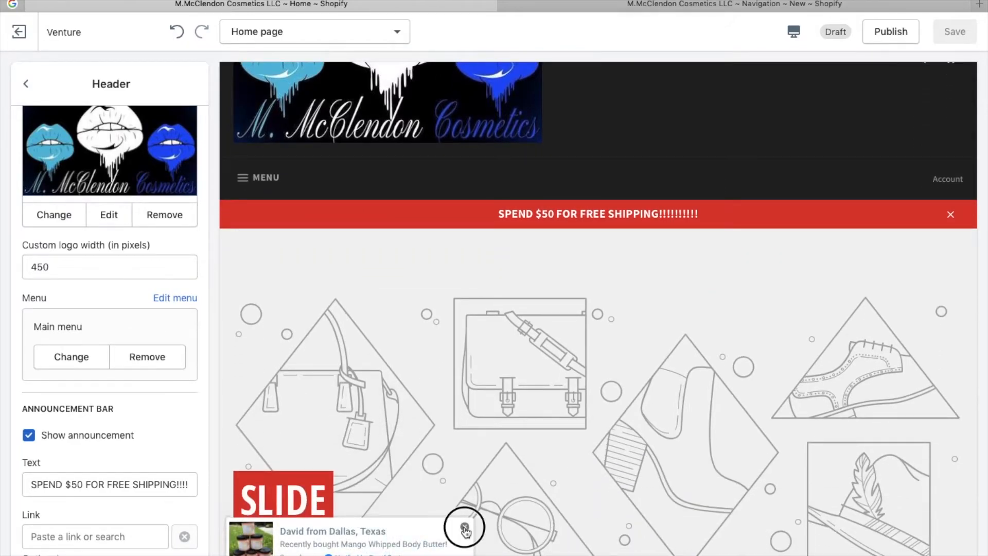
left_click(463, 523)
left_click(257, 177)
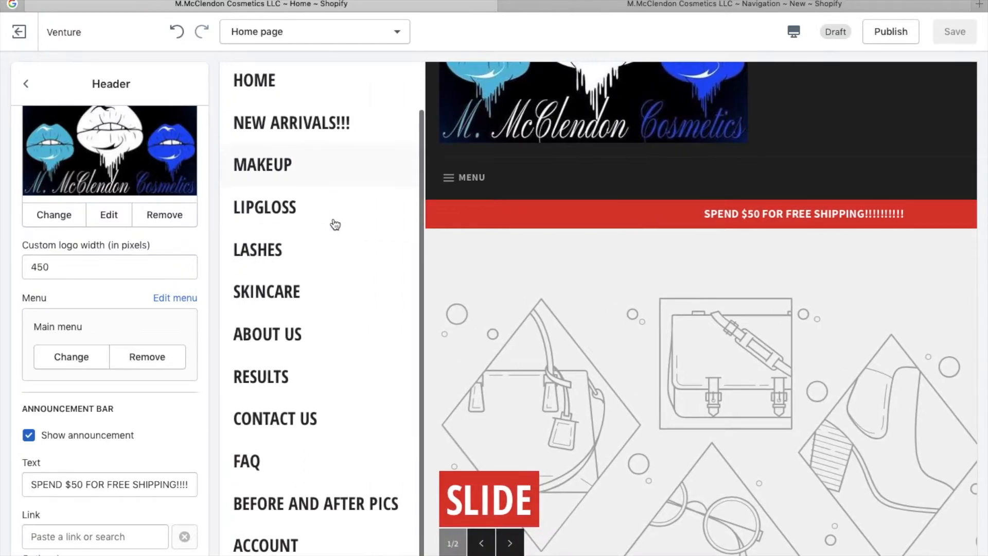
left_click(277, 520)
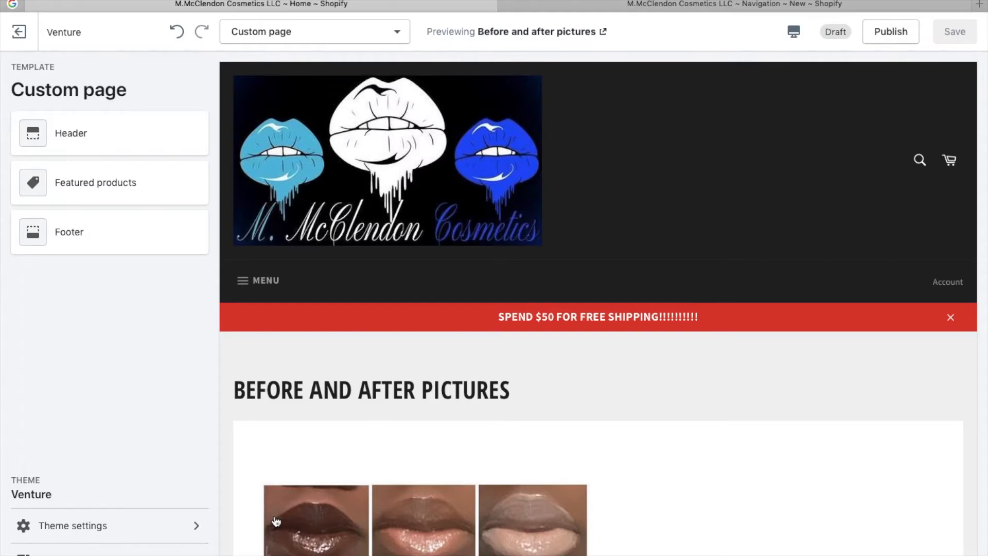
scroll(276, 520, "down", 3)
scroll(276, 520, "down", 5)
scroll(260, 487, "up", 10)
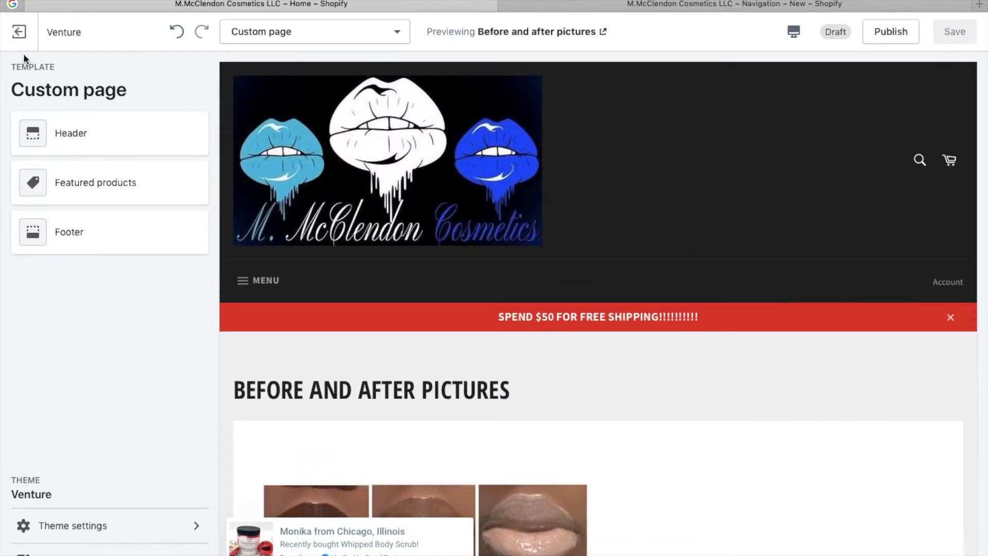
Step: Review the header settings and the logo's image alt text option, leaving them as they are
left_click(137, 139)
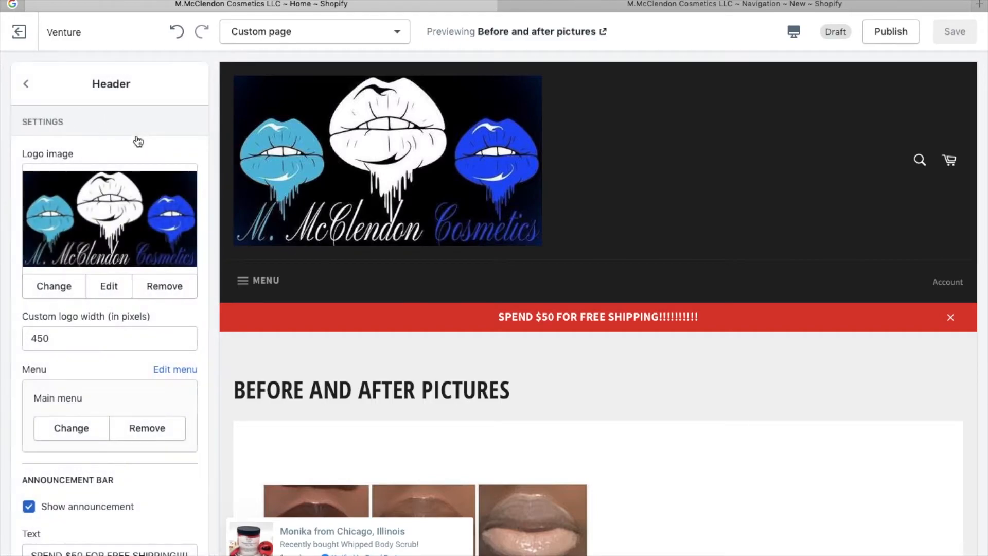
scroll(132, 263, "down", 1)
scroll(132, 264, "down", 2)
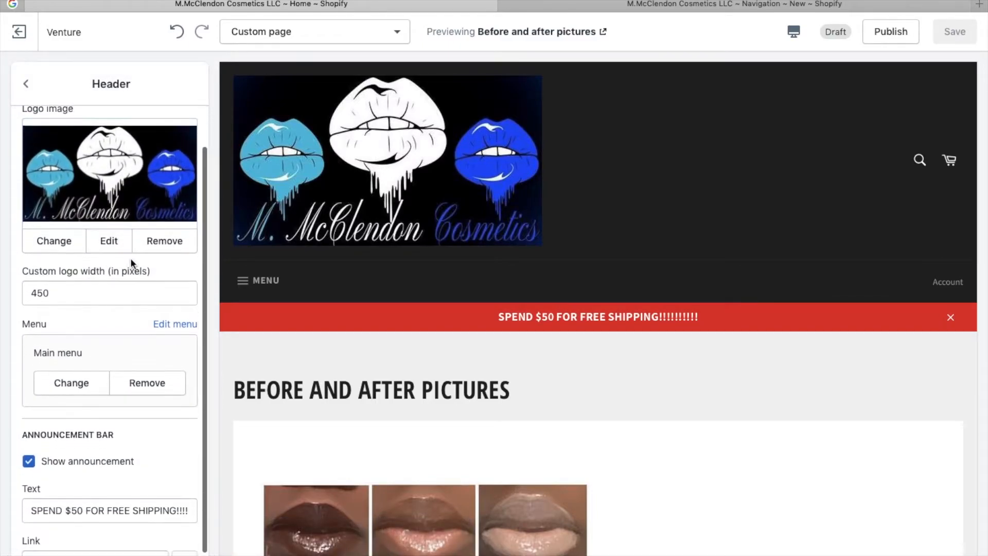
scroll(148, 205, "down", 1)
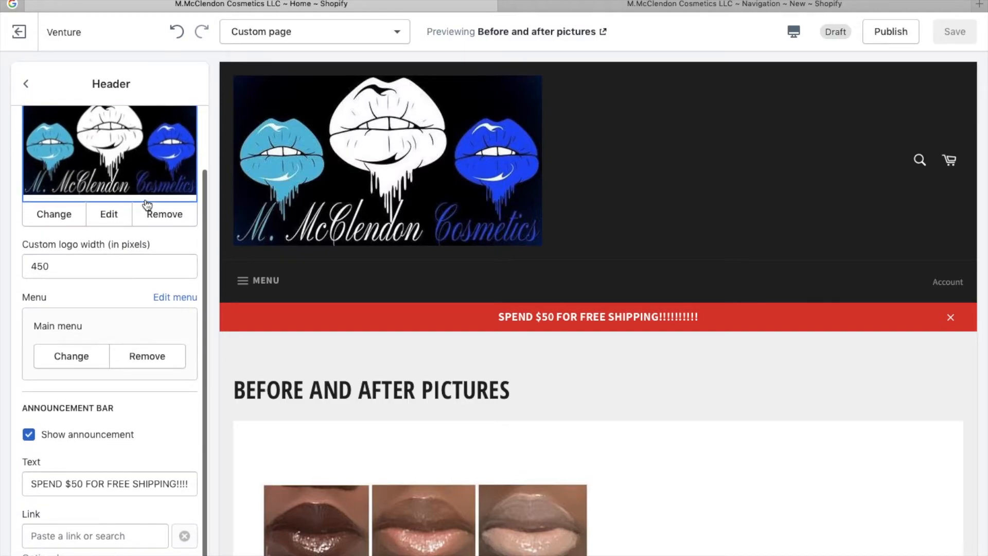
left_click(121, 217)
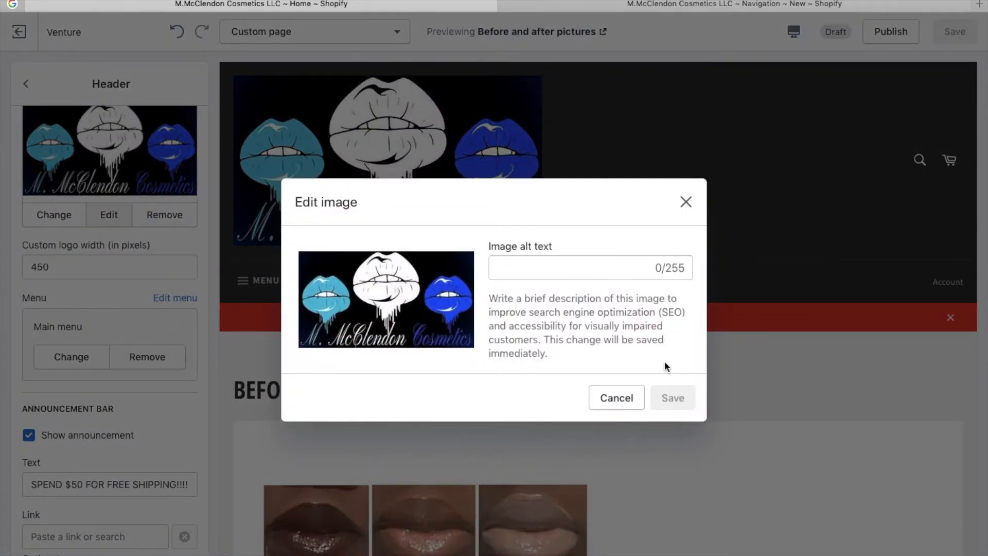
left_click(620, 397)
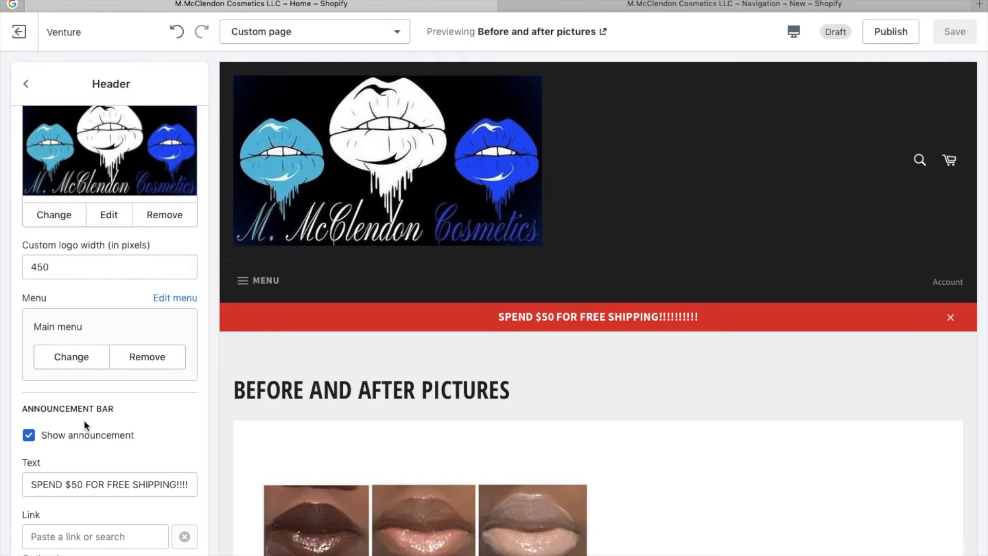
Step: Leave the header settings and return the preview to the store's home page
left_click(26, 83)
left_click(260, 280)
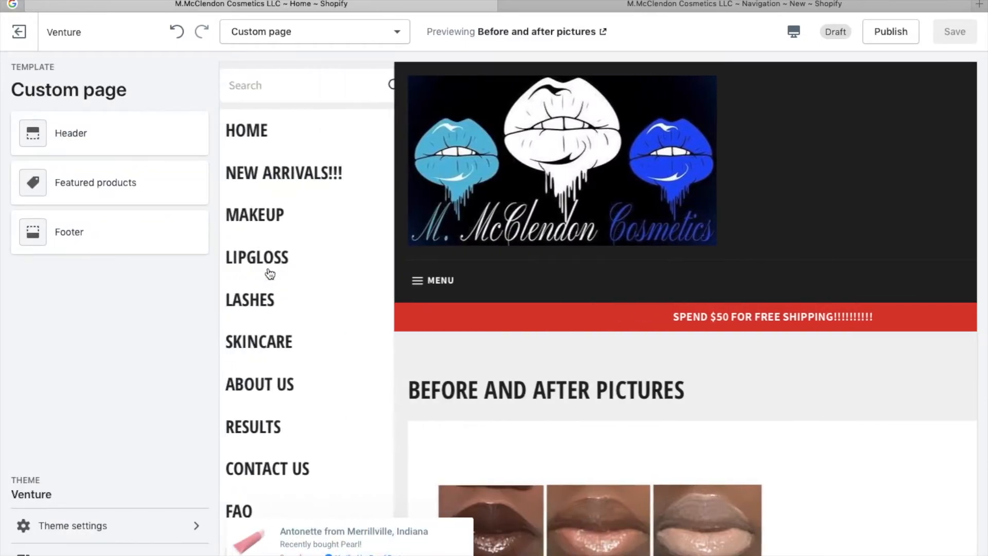
left_click(273, 129)
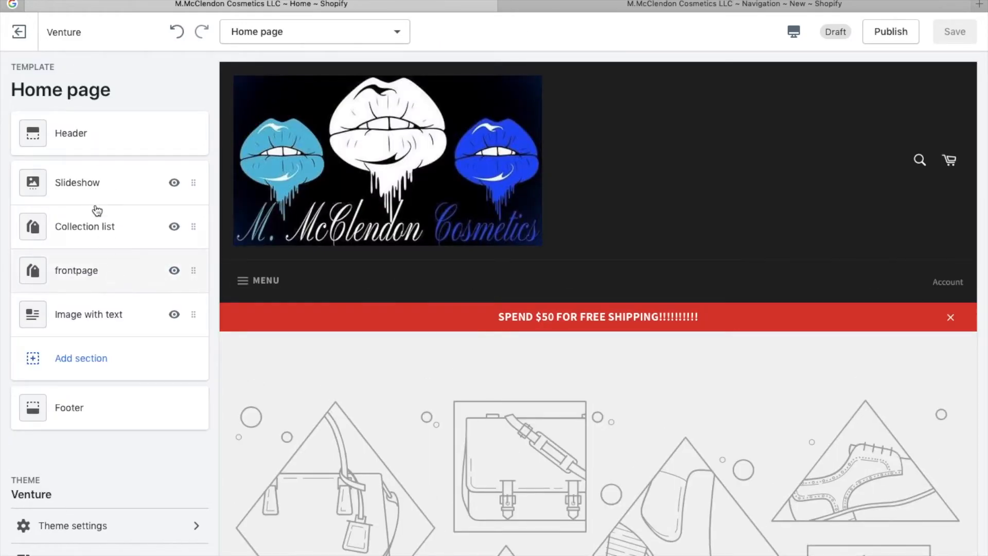
Step: Set the first slideshow slide's image to the lip gloss shades collage from the image library
scroll(320, 400, "down", 4)
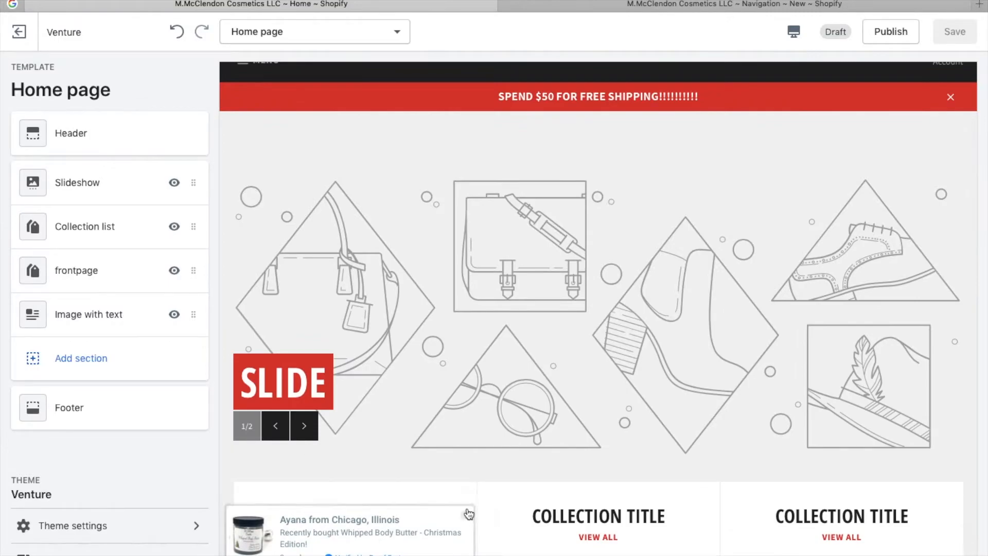
left_click(121, 184)
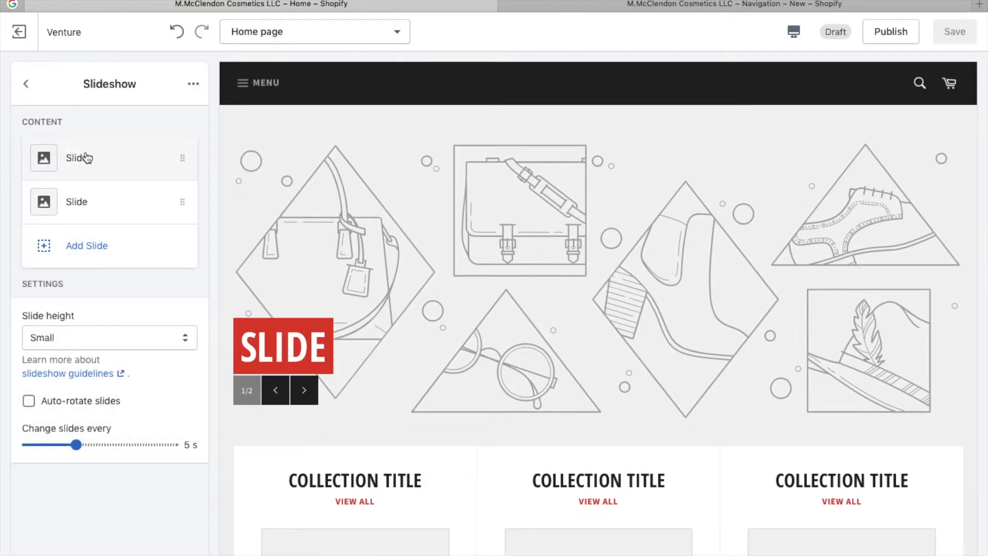
left_click(87, 158)
left_click(96, 221)
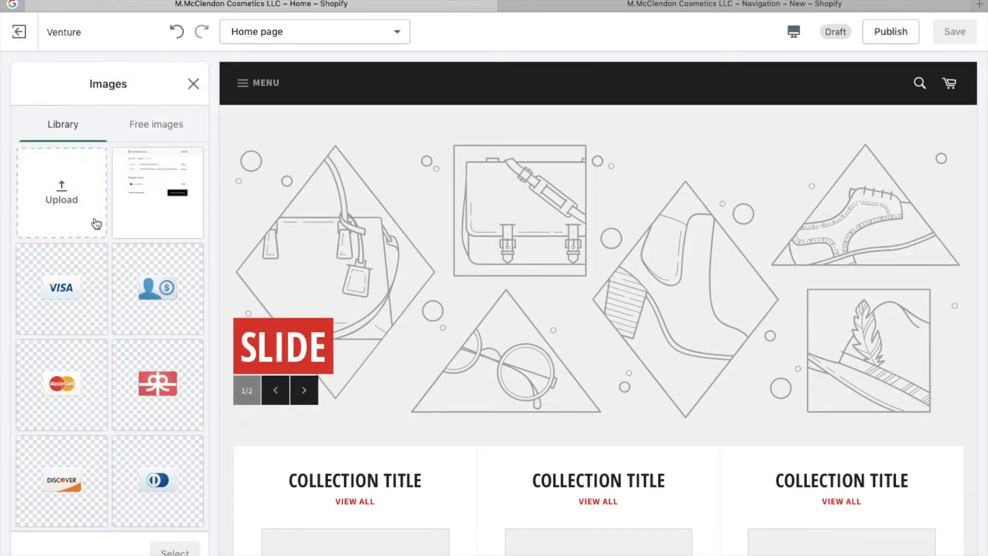
scroll(122, 302, "down", 10)
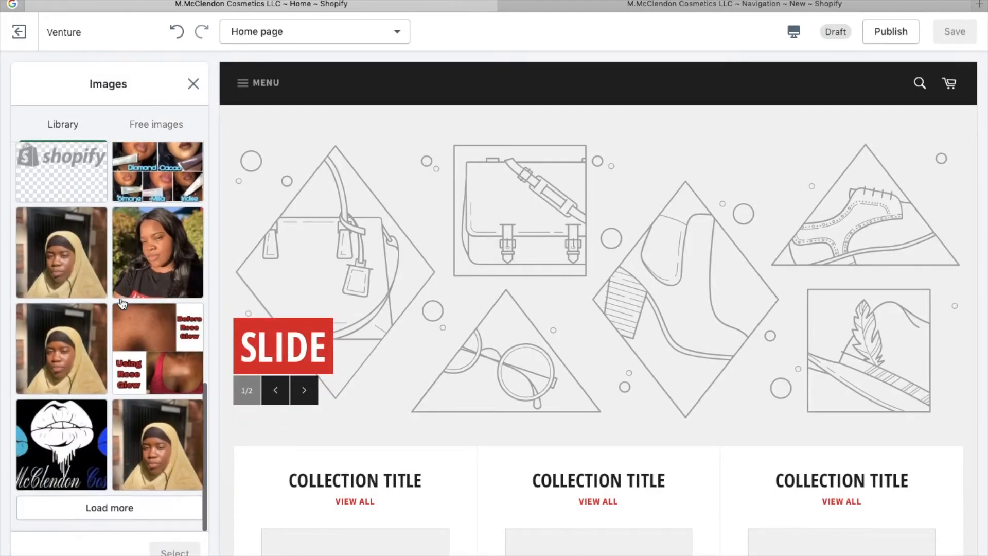
scroll(121, 304, "up", 2)
left_click(156, 261)
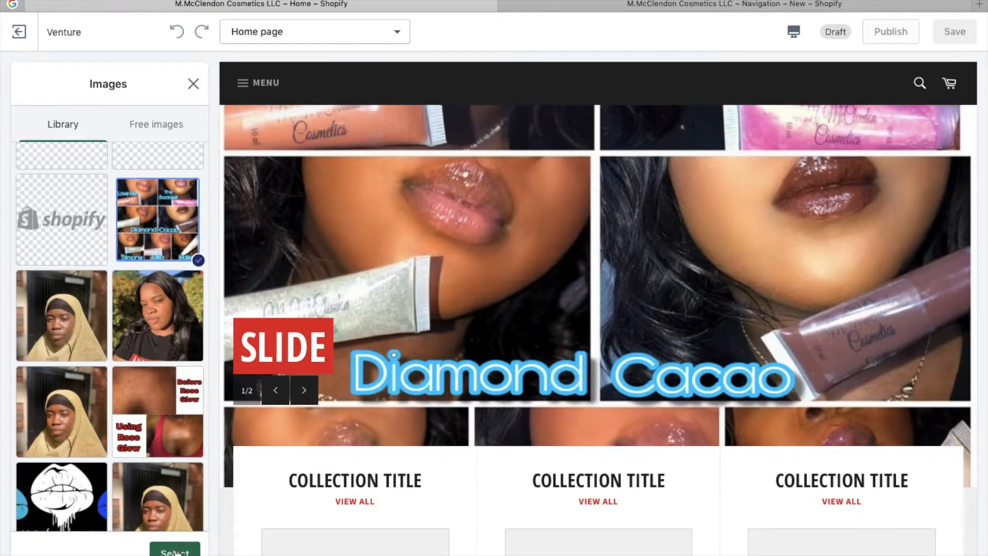
left_click(175, 550)
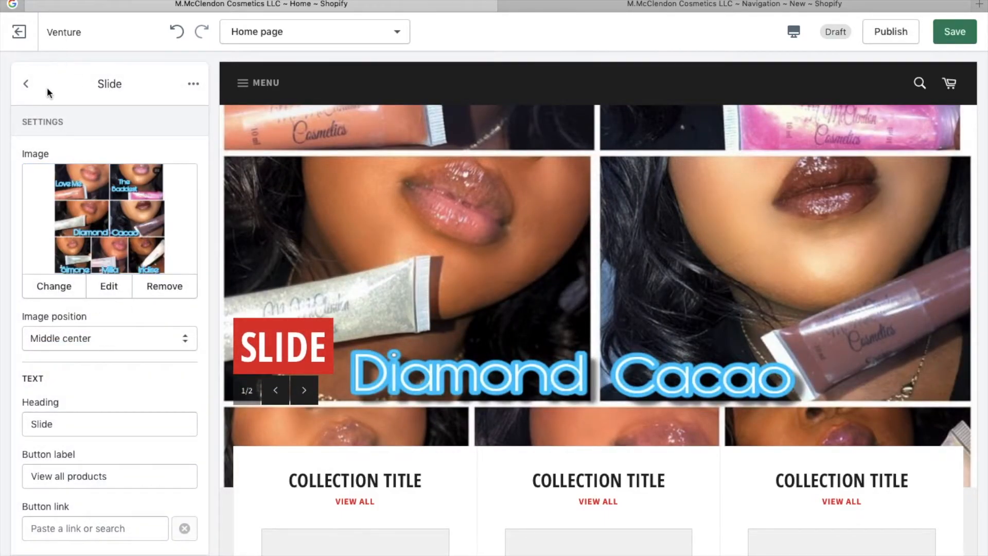
Step: Set the second slide's image to the outdoor portrait of the woman in the black T-shirt from the library
left_click(26, 84)
left_click(75, 201)
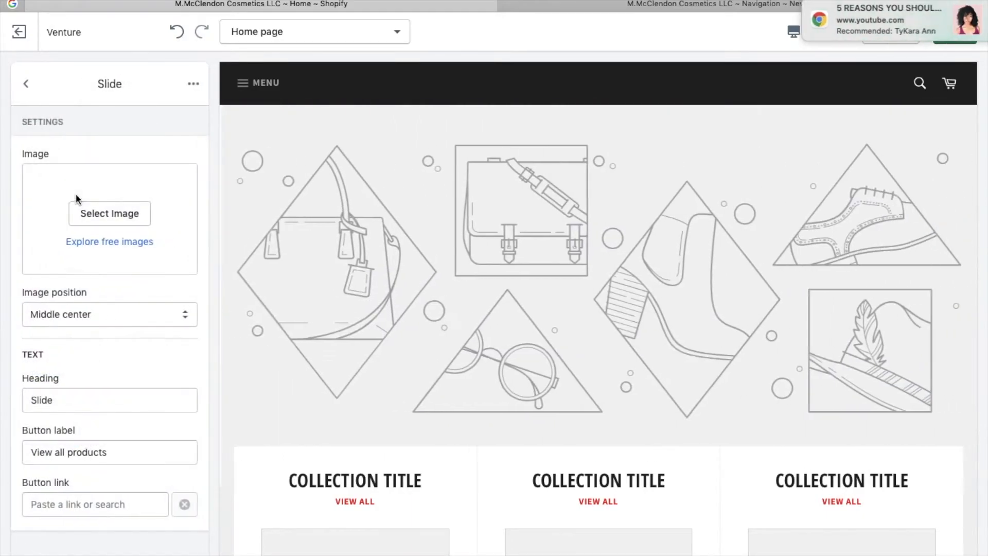
left_click(89, 214)
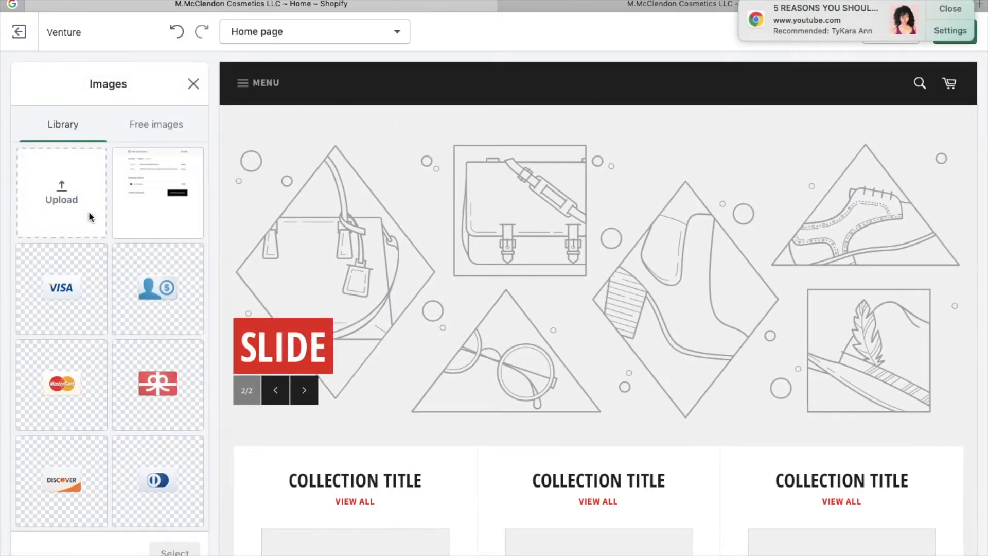
scroll(98, 311, "down", 10)
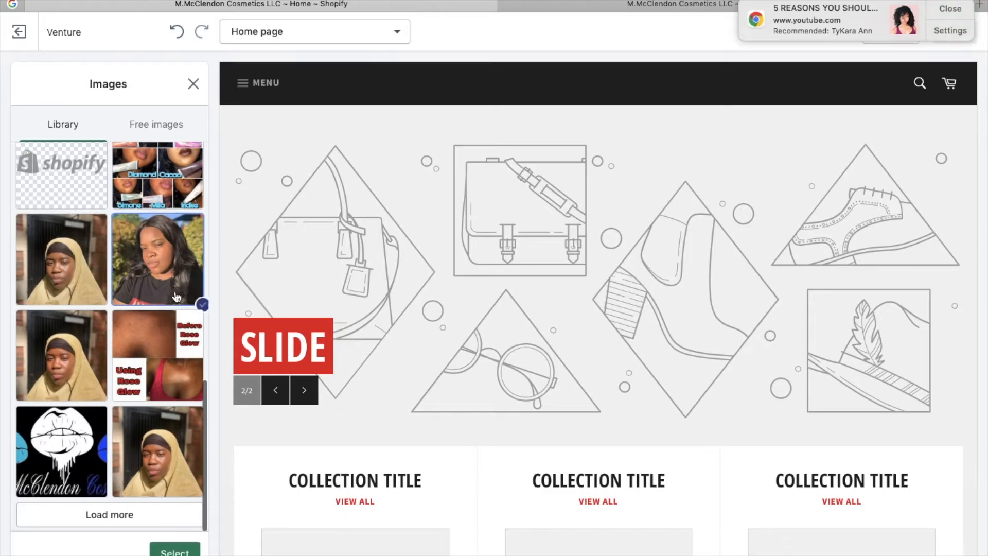
left_click(158, 258)
left_click(170, 549)
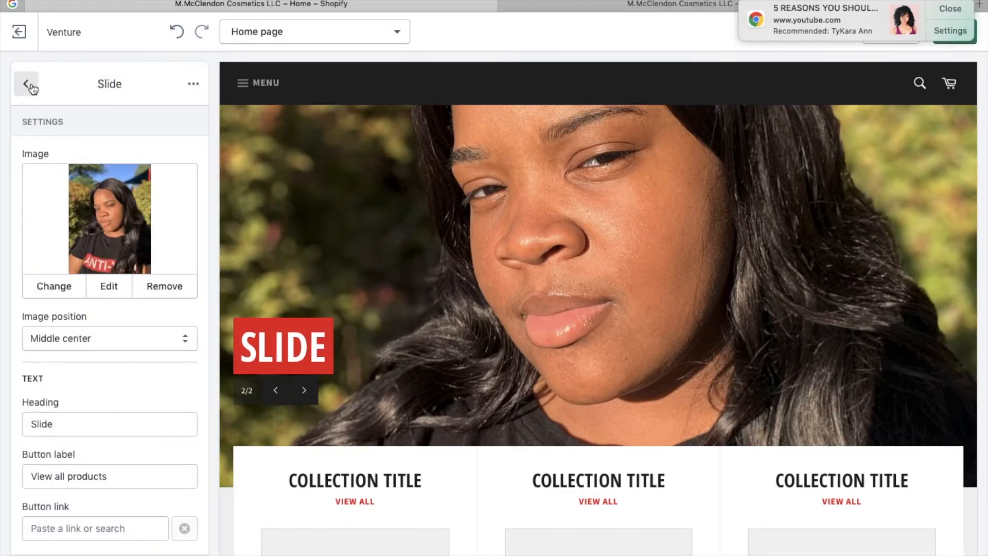
Step: Add a third slide to the slideshow with the Rose Glow before-and-after picture from the library as its image
left_click(27, 84)
left_click(67, 249)
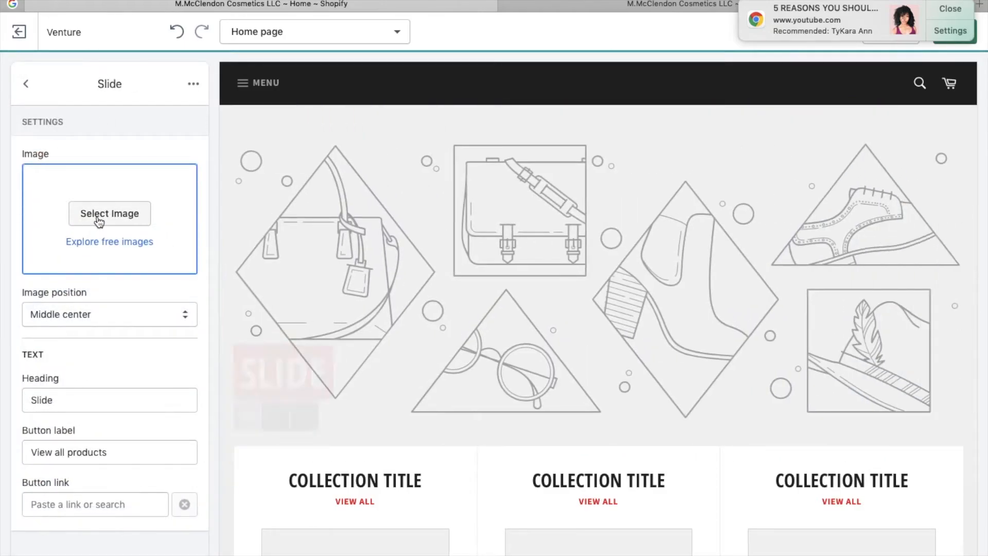
left_click(100, 220)
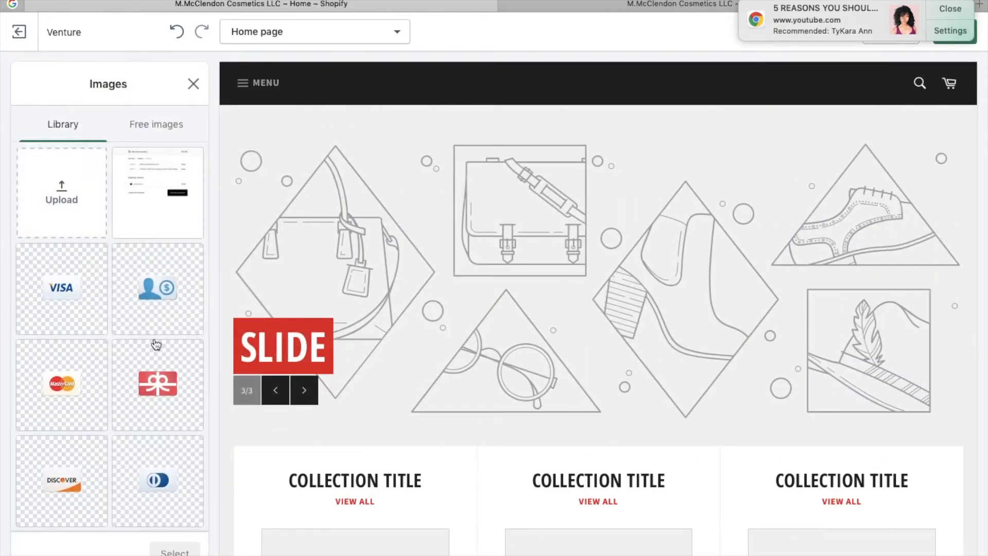
scroll(155, 344, "down", 5)
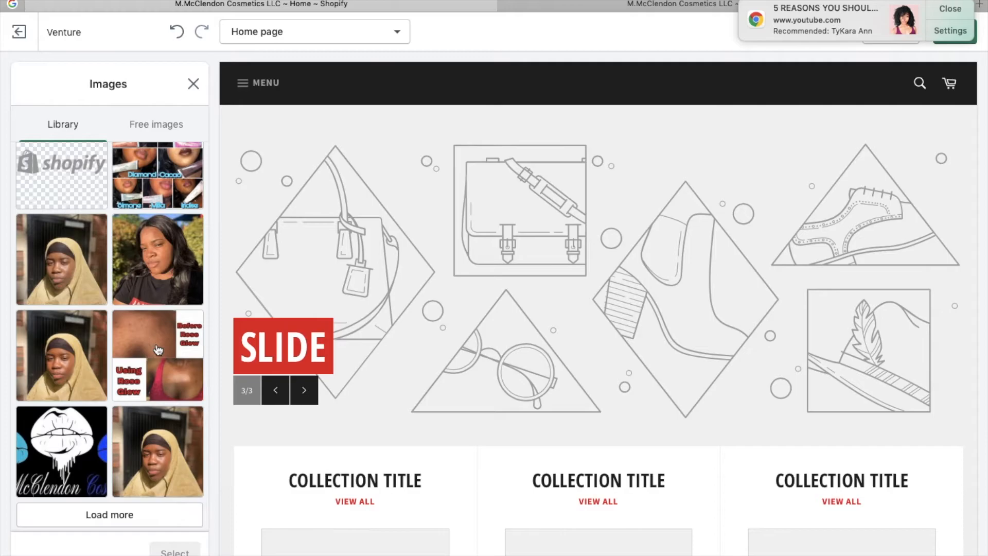
left_click(158, 350)
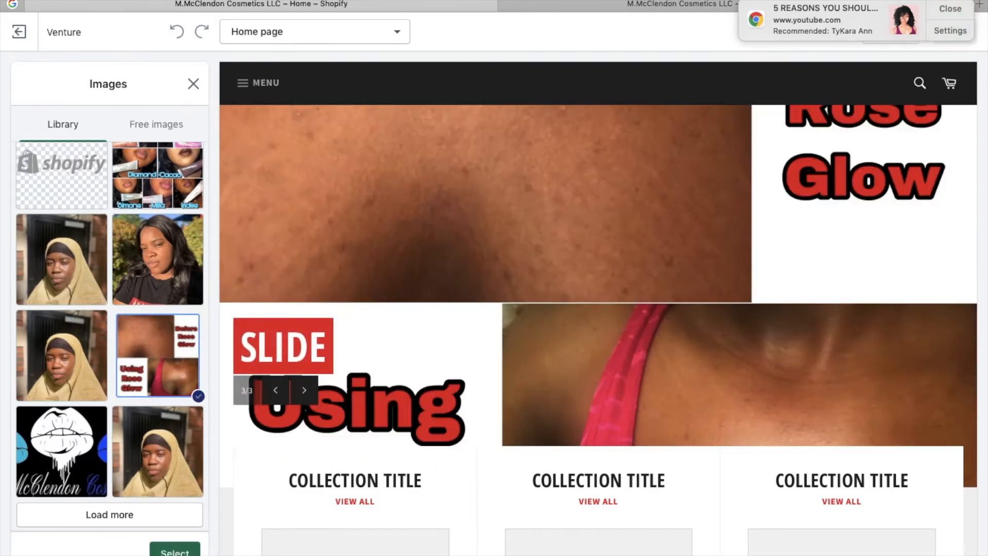
left_click(173, 551)
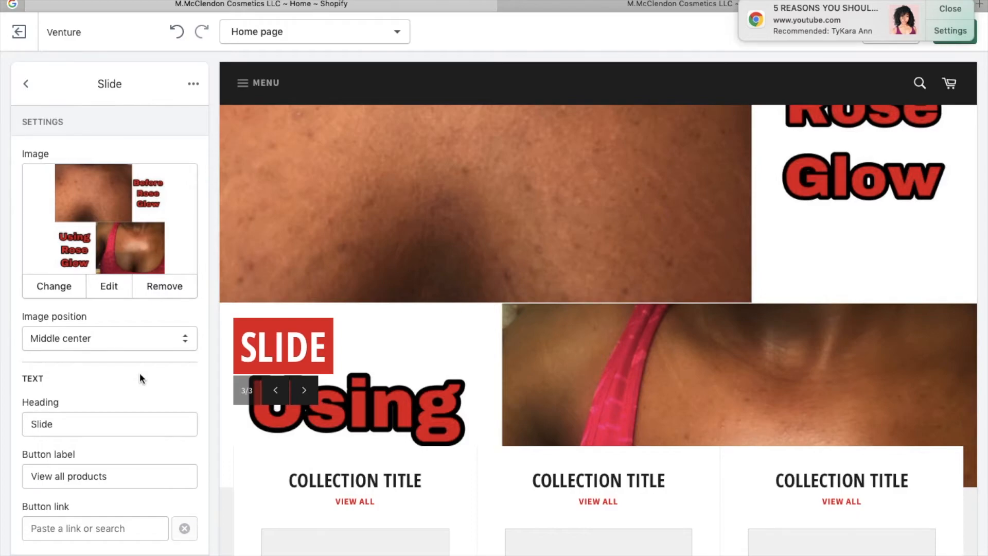
left_click(29, 85)
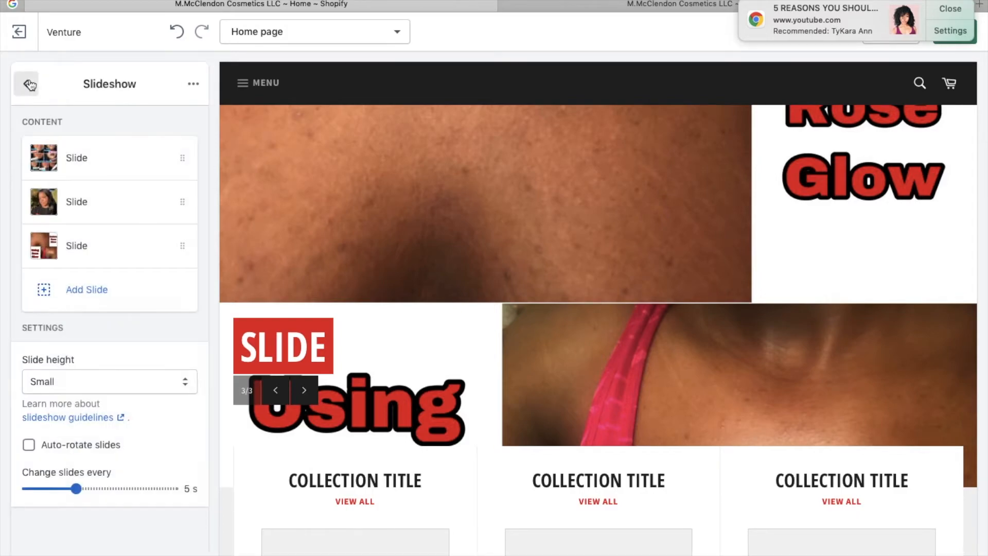
Step: Try the Large and Adapt to first image slide heights for the slideshow and return the setting to Small
left_click(179, 388)
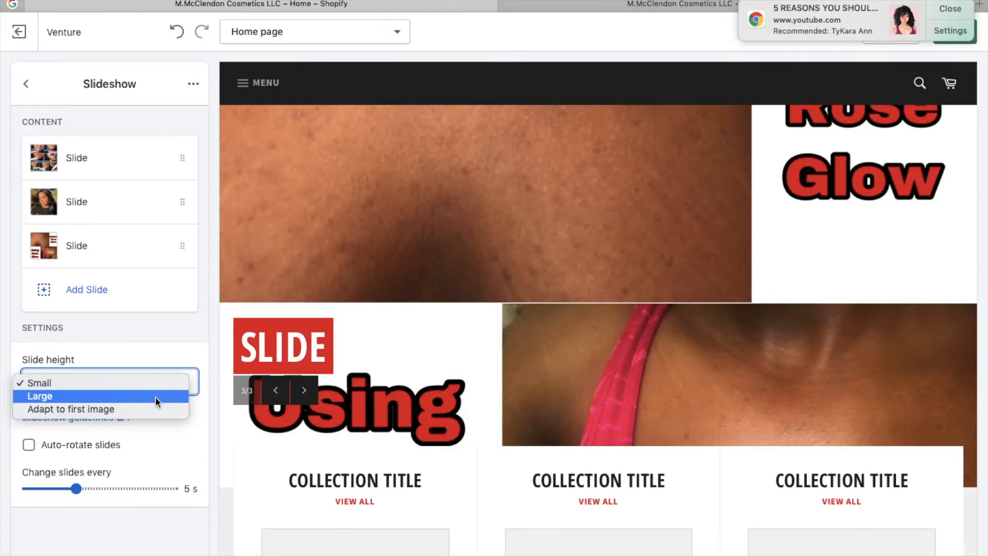
left_click(155, 397)
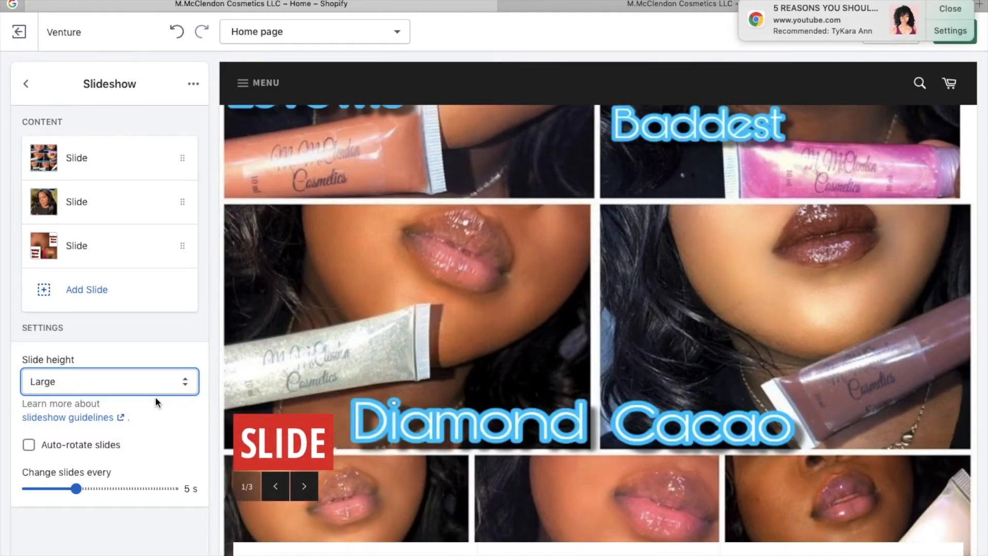
left_click(172, 381)
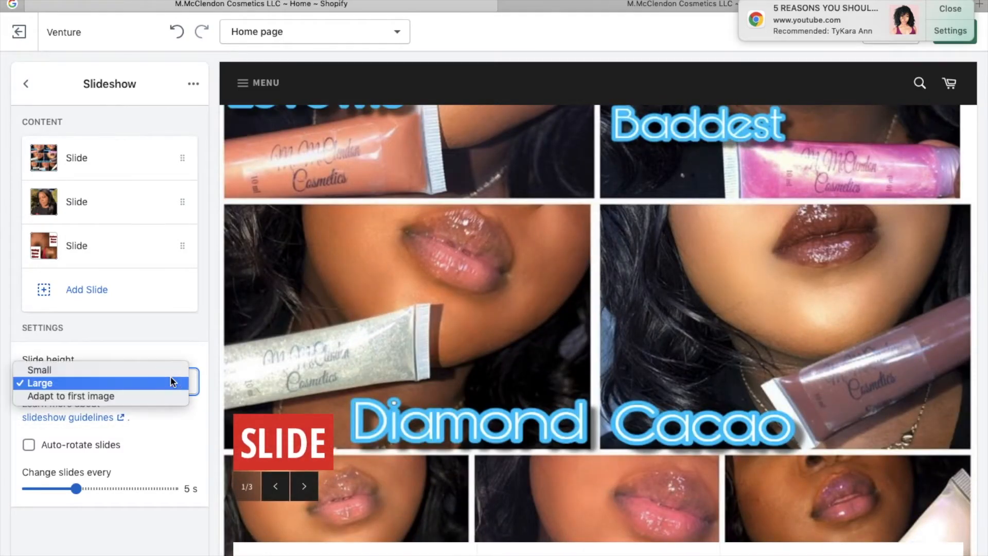
left_click(152, 395)
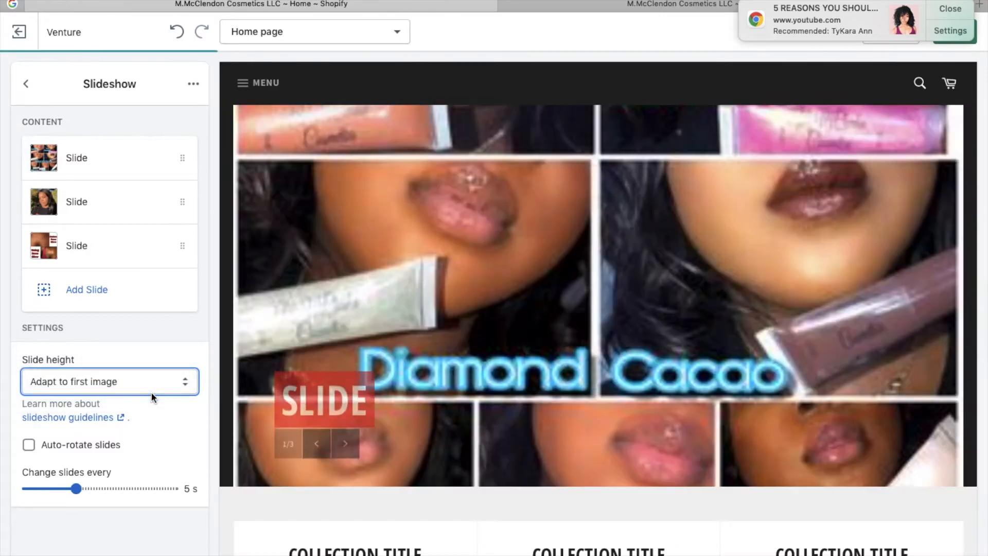
left_click(153, 390)
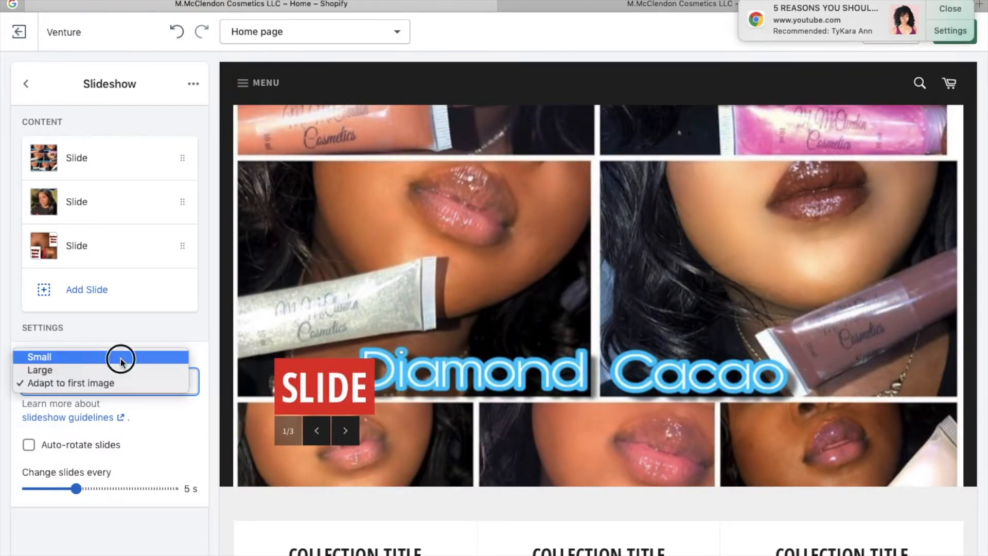
left_click(117, 352)
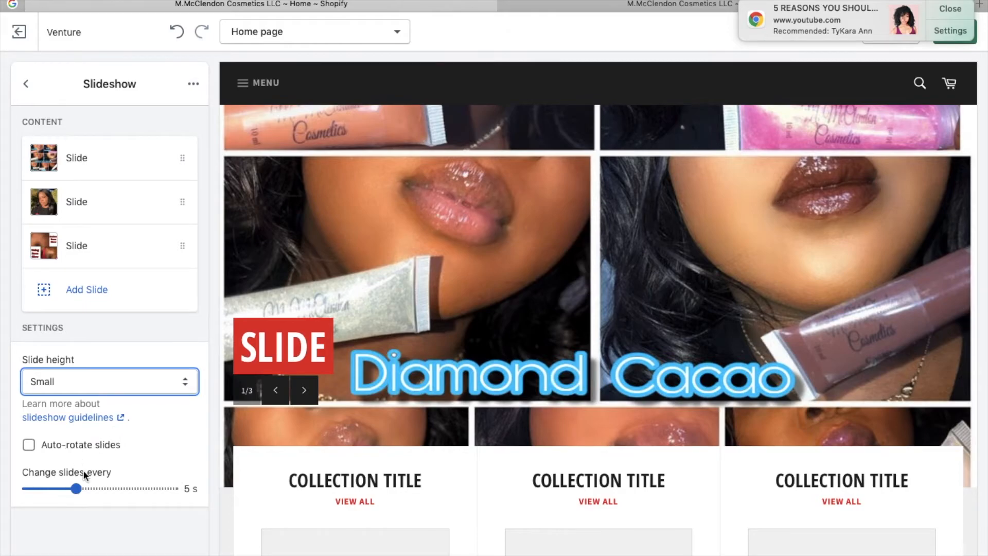
Step: Turn on auto-rotation for the slides with a change every 3 seconds, and dismiss the browser notification
left_click(72, 455)
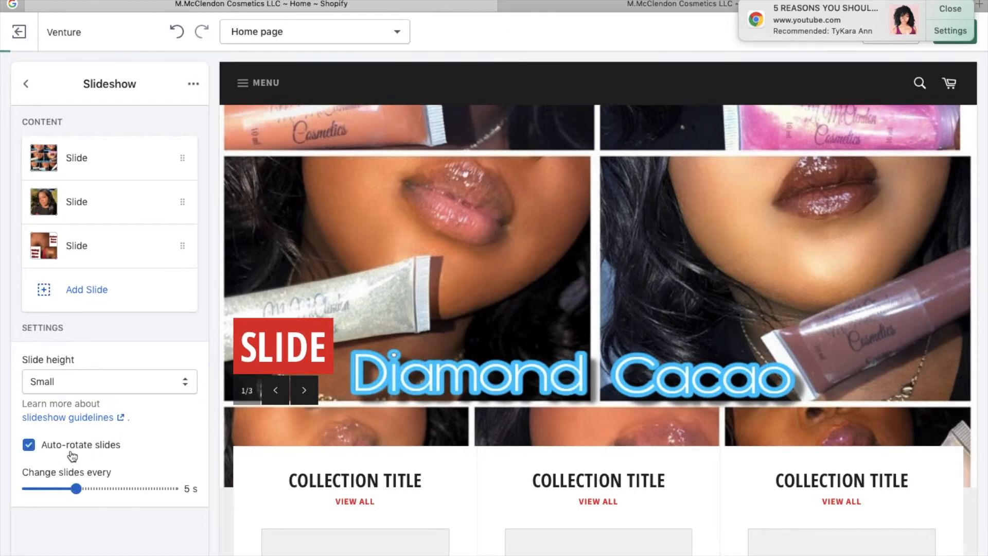
left_click_drag(82, 495, 45, 497)
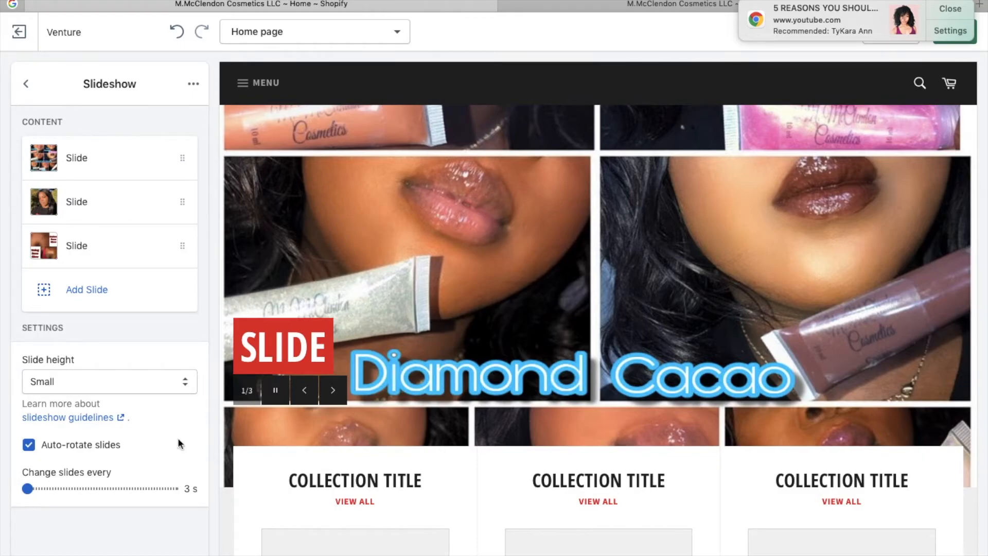
left_click(950, 9)
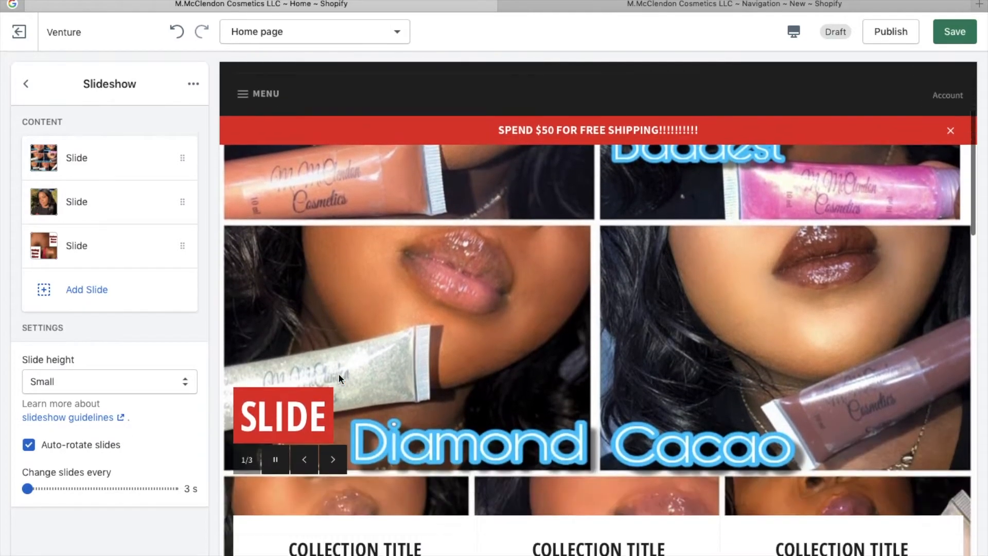
Step: Page through the slideshow in the preview and try its pause control
left_click(339, 430)
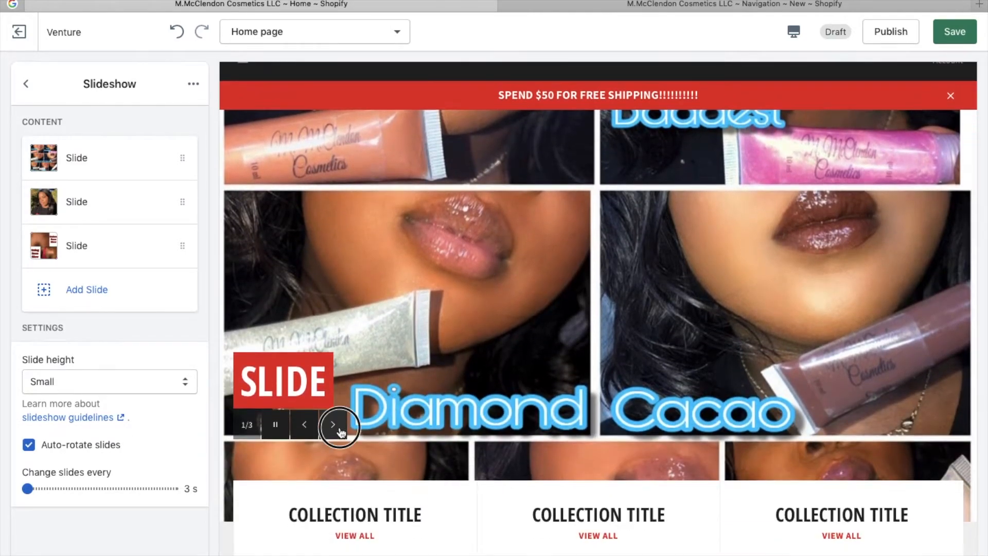
left_click(338, 426)
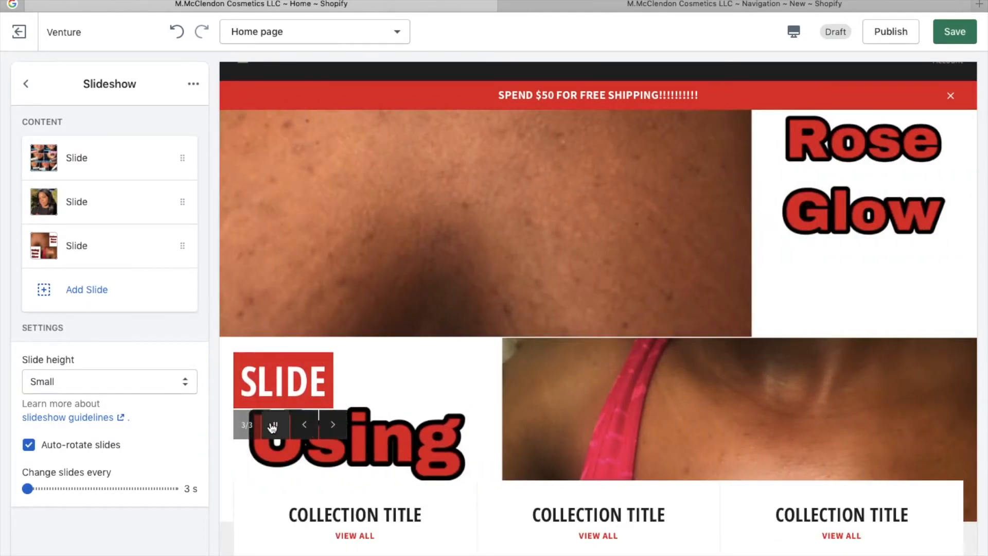
left_click(274, 426)
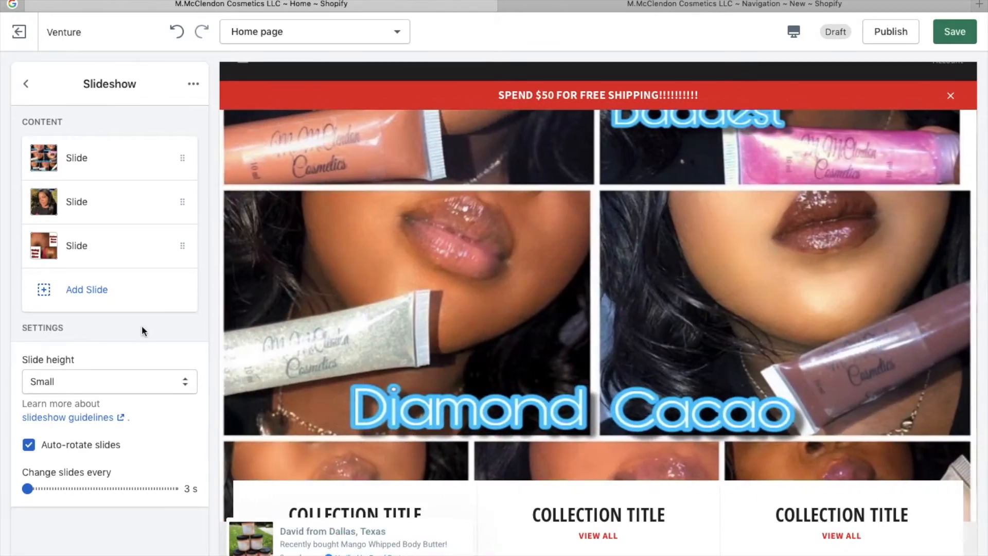
Step: Change the heading of the first slide, the lip gloss collage, to LIPGLOSS
left_click(72, 159)
double_click(98, 423)
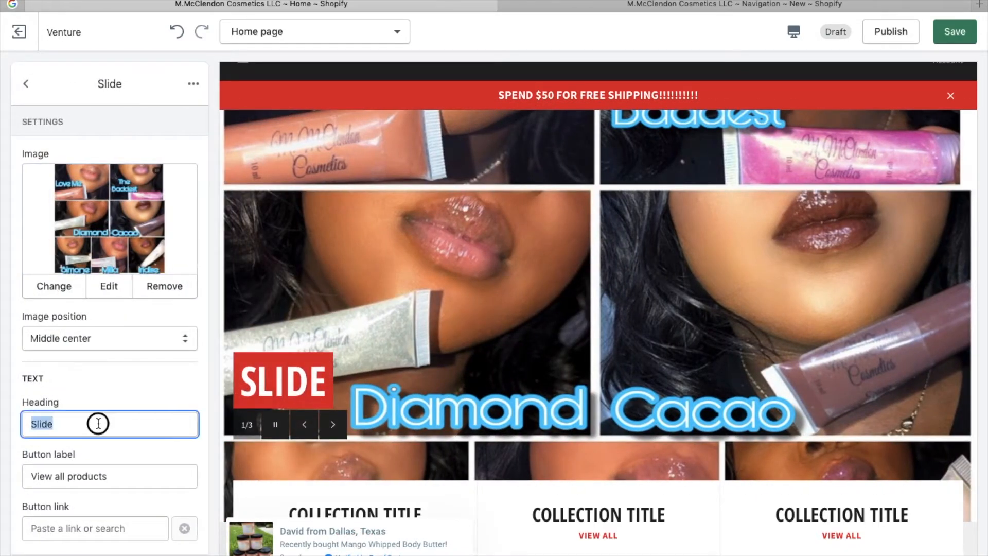
type("LIPGLOSS")
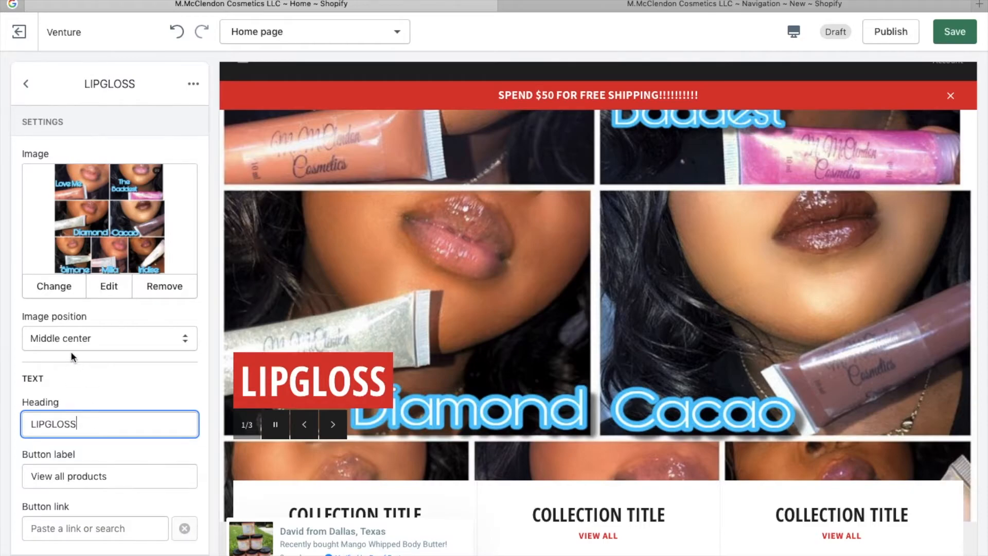
left_click(26, 84)
Step: Change the heading of the second slide, the outdoor portrait, to SKINCARE
left_click(103, 198)
double_click(104, 423)
type("SKINCARE")
left_click(25, 83)
Step: Change the heading of the third slide, the Rose Glow picture, to SKINCARE and return to the home page's section list
left_click(77, 253)
double_click(81, 423)
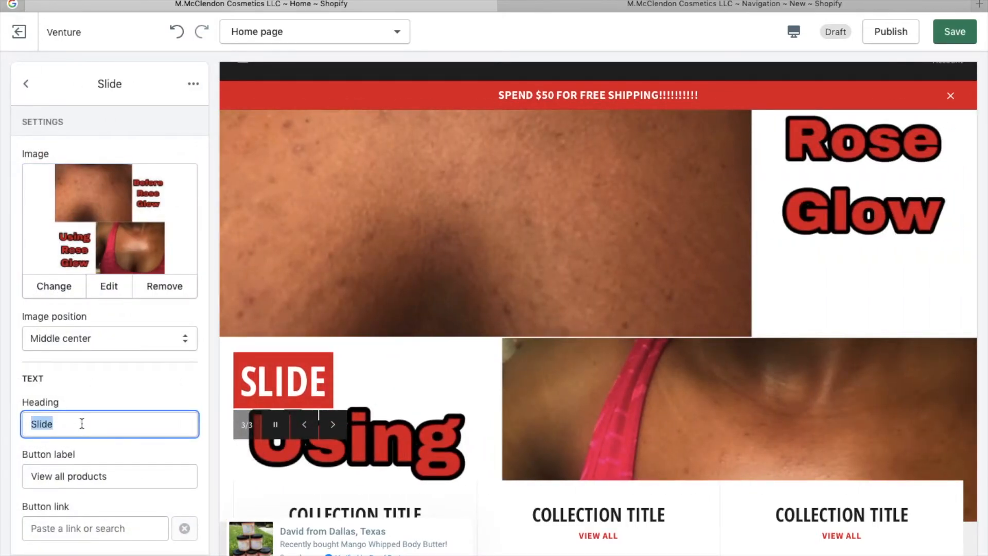
type("SKINCARE")
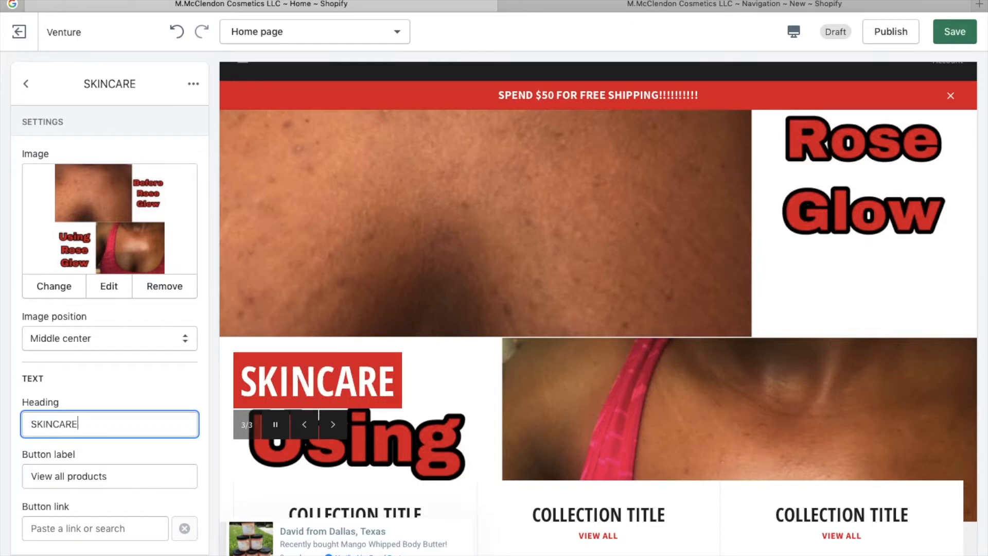
left_click(27, 84)
left_click(27, 82)
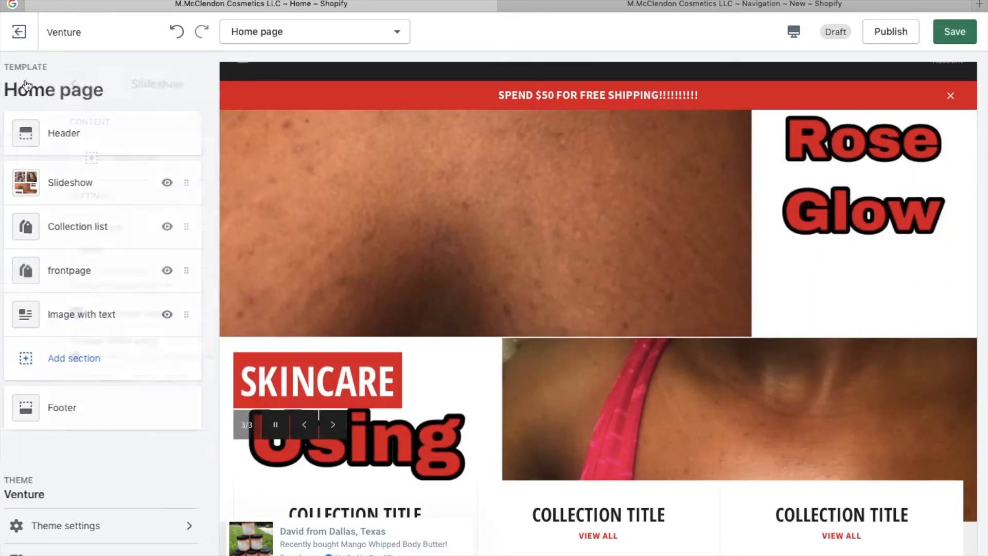
scroll(337, 314, "down", 2)
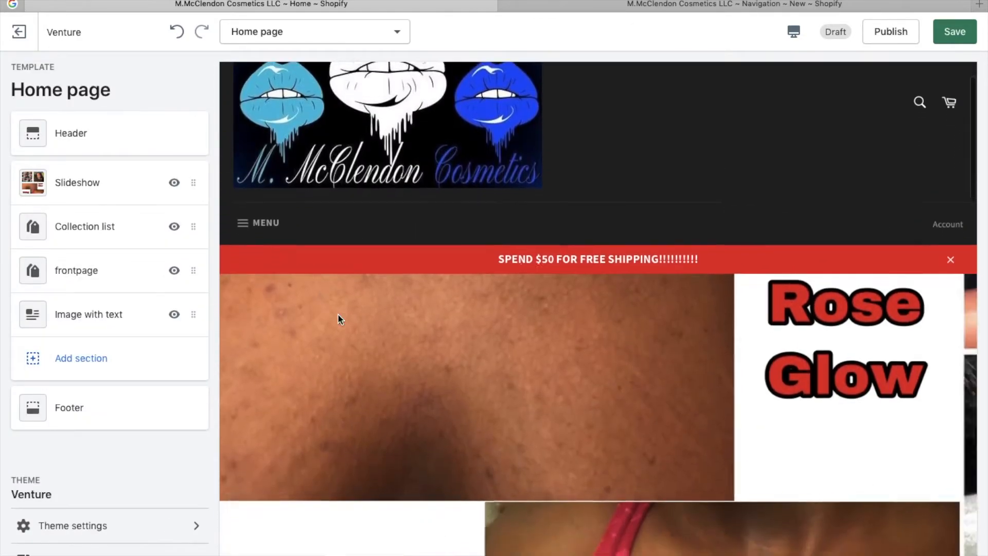
scroll(337, 319, "down", 2)
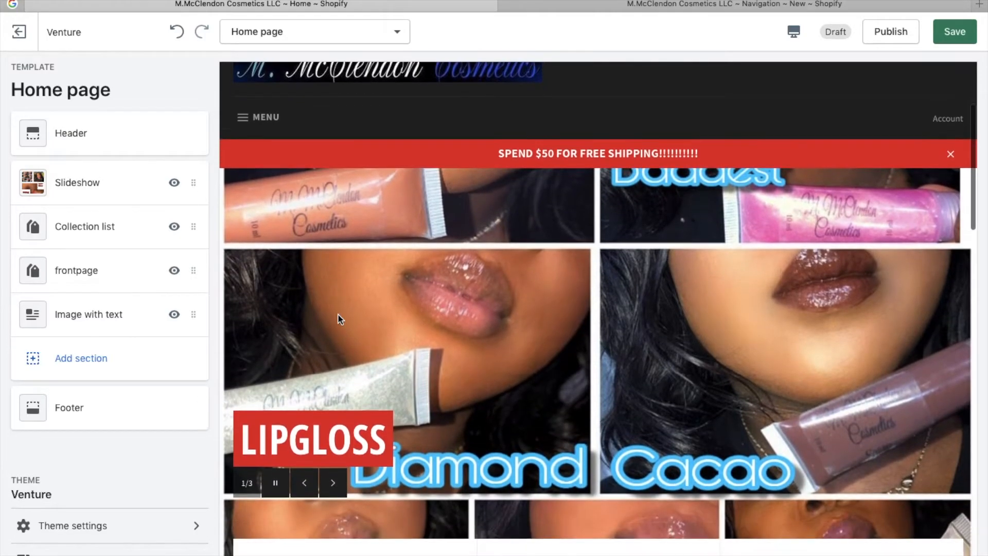
Step: Try to assign the Lipgloss collection to the first block of the home page's Collection list section
scroll(337, 319, "down", 3)
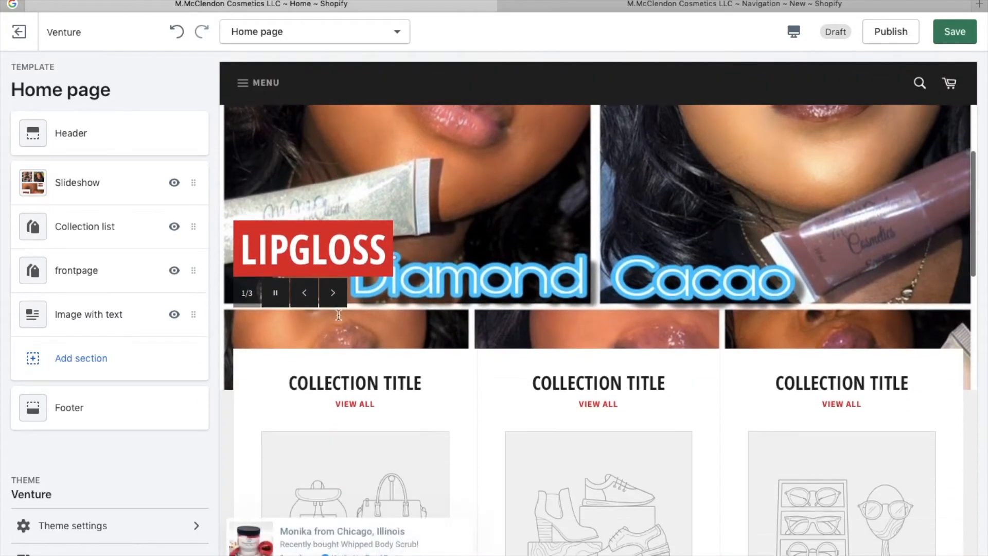
scroll(403, 295, "up", 10)
scroll(402, 295, "down", 3)
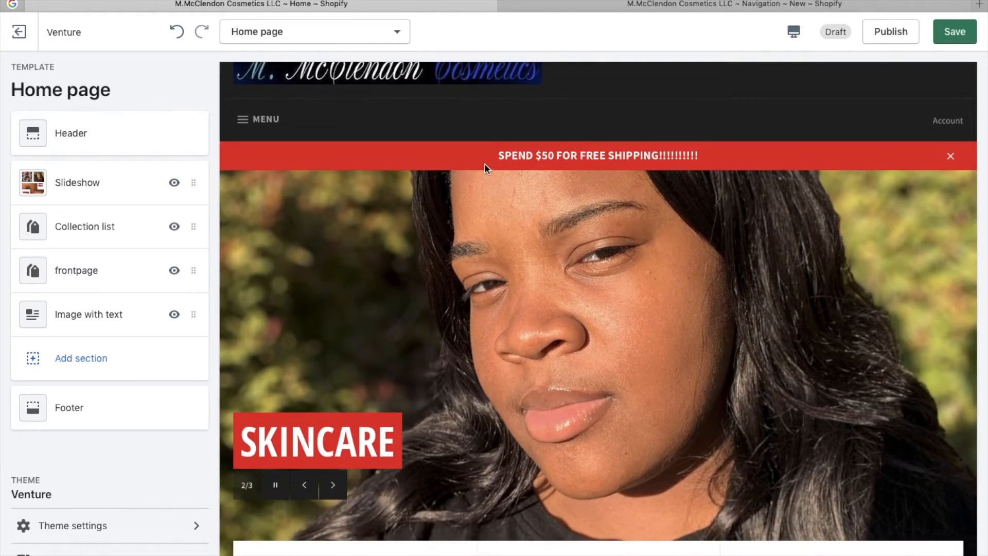
scroll(229, 235, "down", 2)
scroll(237, 271, "down", 3)
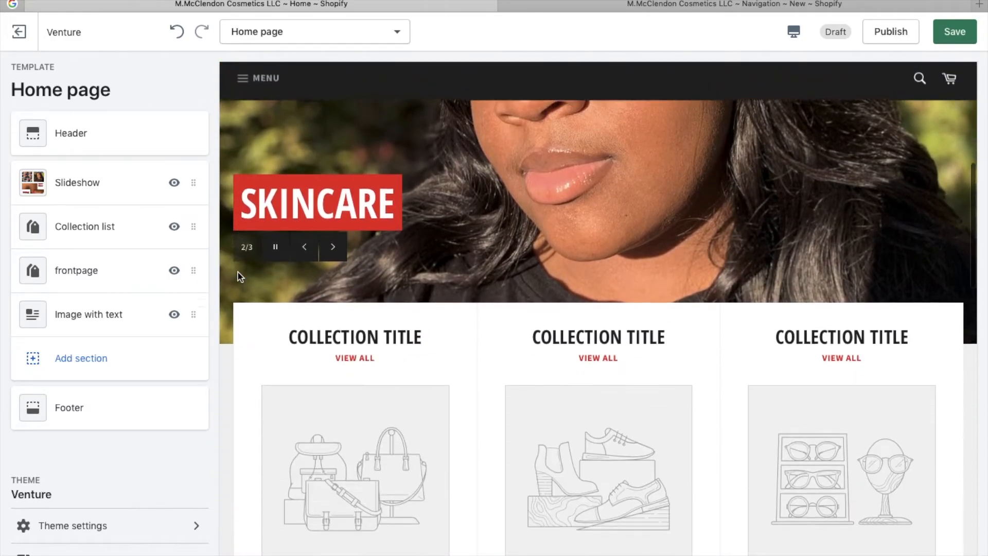
left_click(61, 228)
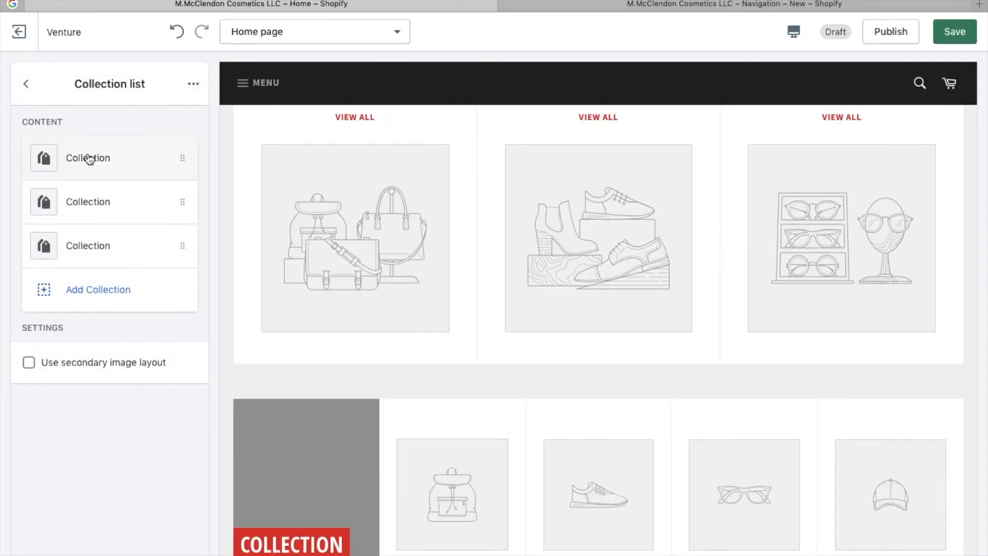
scroll(435, 328, "up", 3)
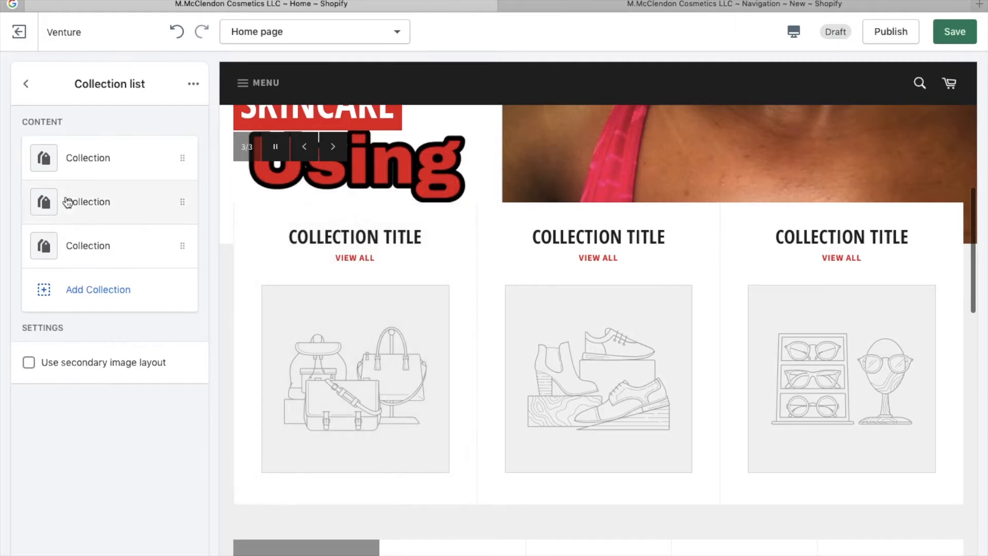
left_click(91, 168)
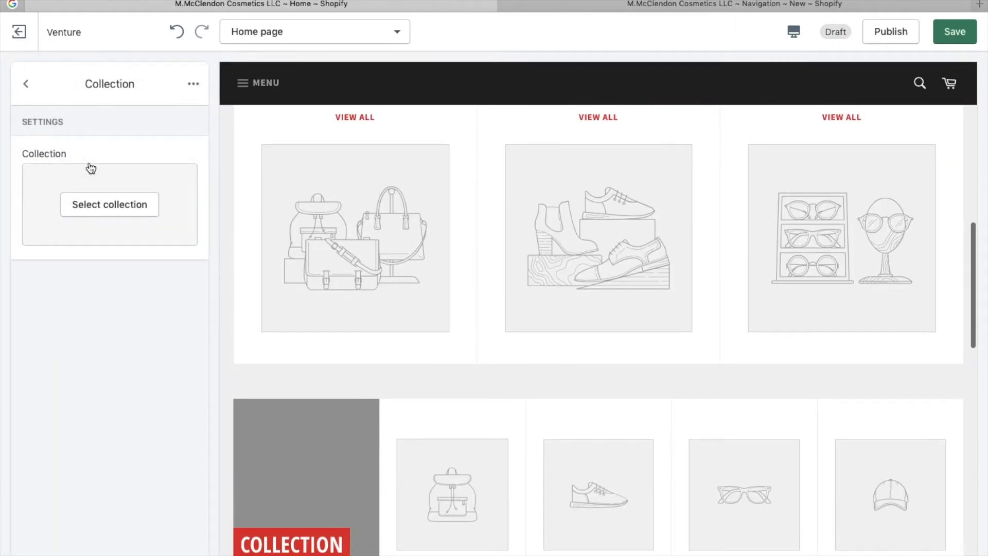
left_click(102, 211)
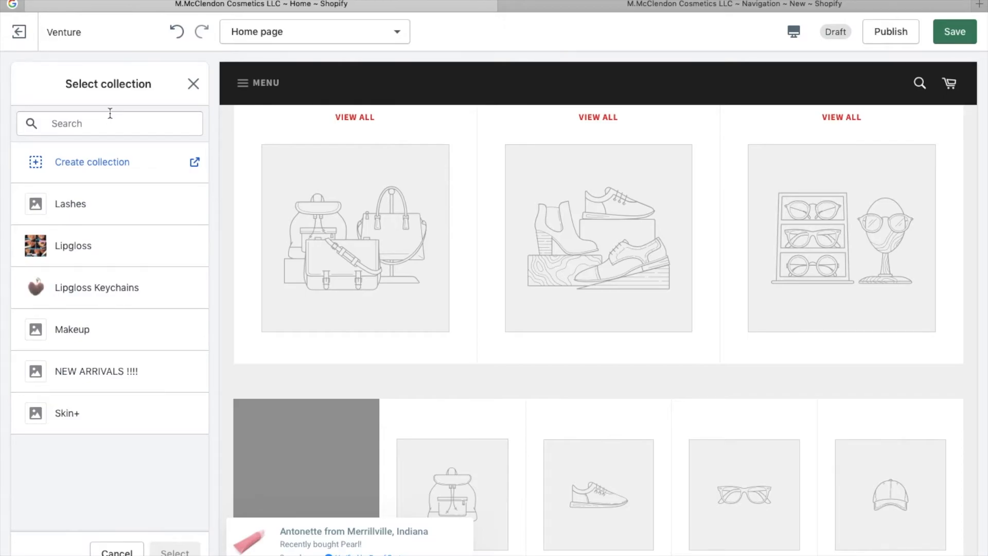
left_click(74, 249)
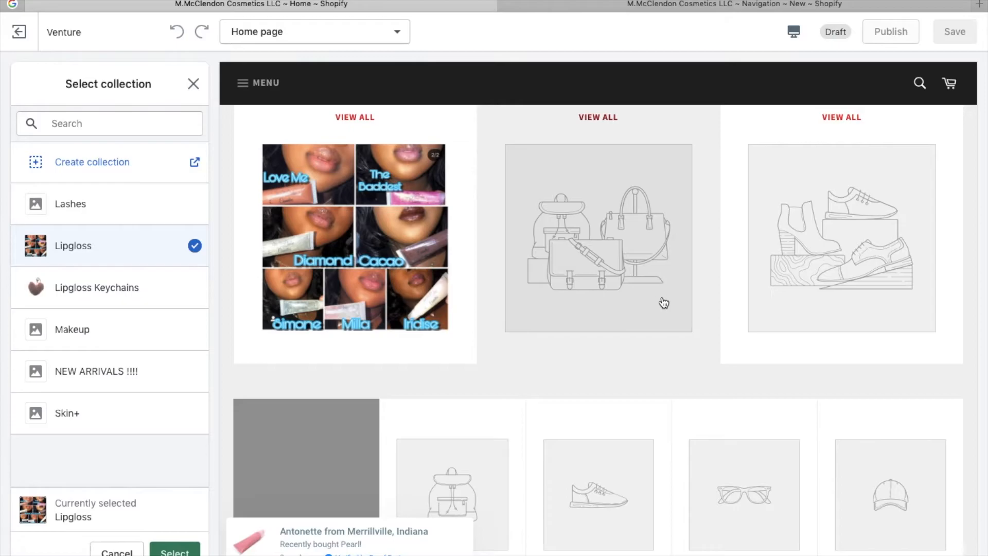
left_click(662, 299)
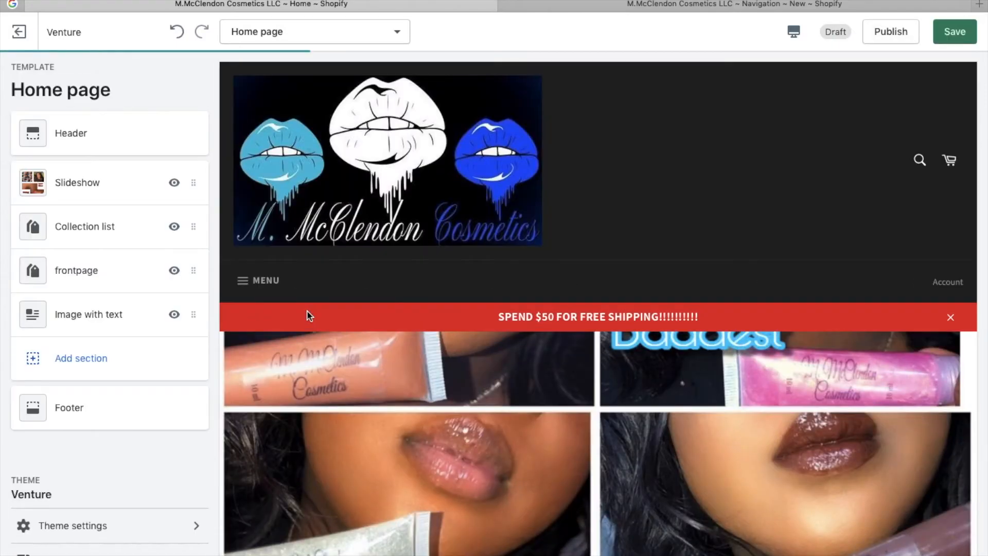
Step: Assign the Lipgloss collection to the first block of the Collection list section and return to the section's block list
scroll(416, 423, "down", 20)
scroll(416, 424, "up", 15)
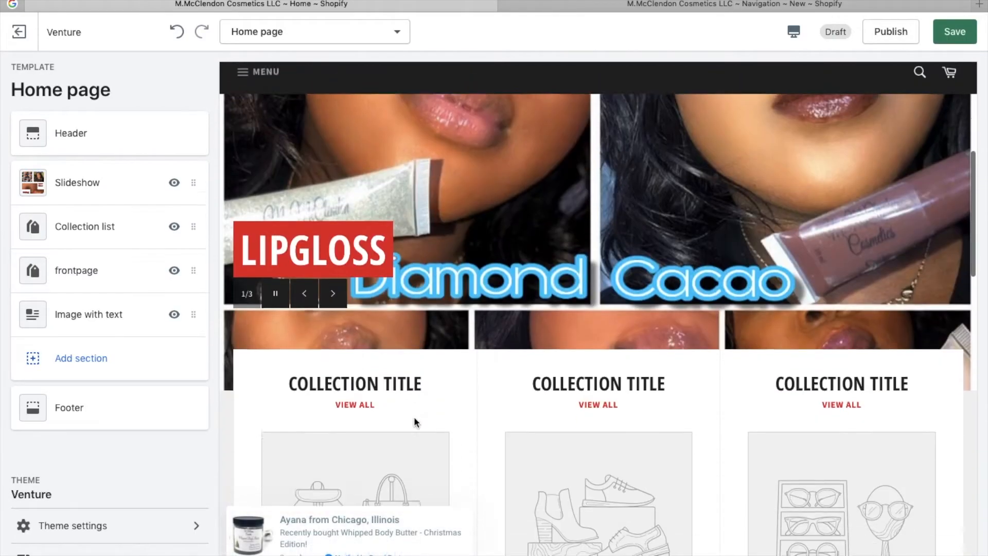
scroll(413, 416, "down", 3)
left_click(95, 247)
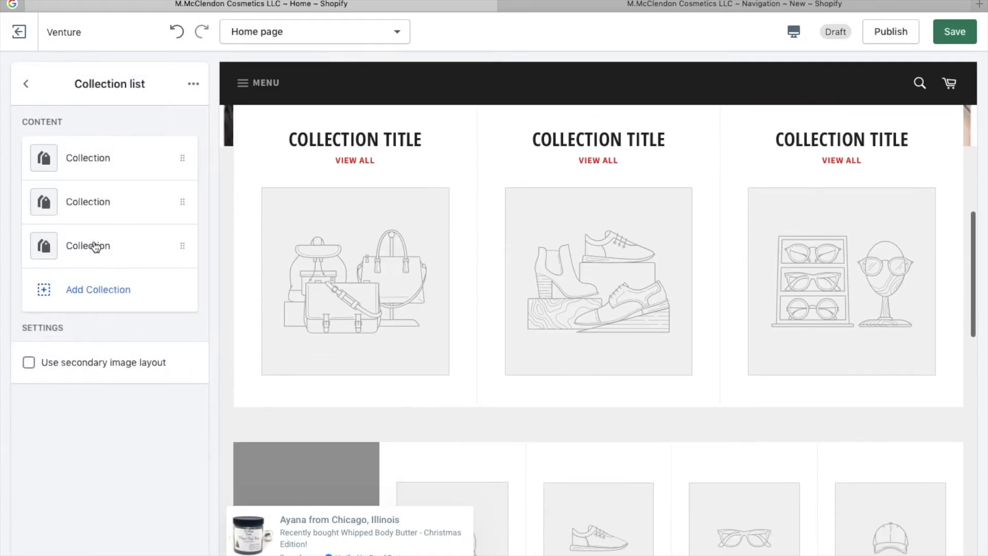
left_click(96, 163)
left_click(100, 208)
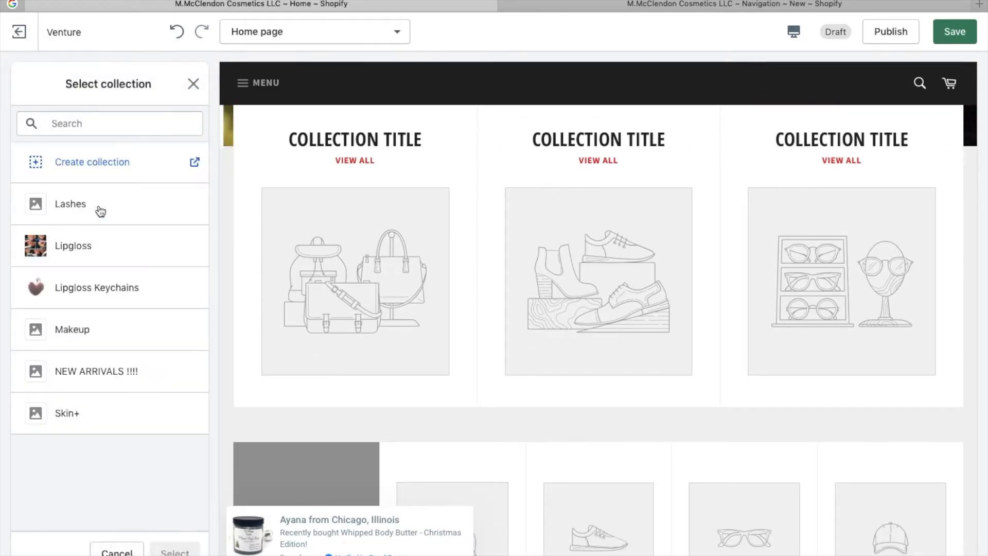
left_click(77, 260)
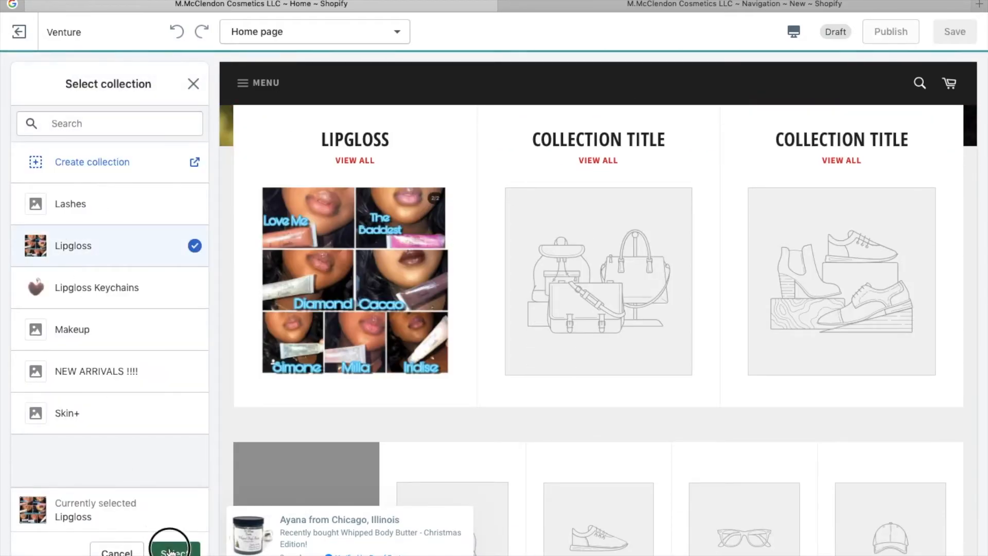
left_click(171, 551)
left_click(26, 83)
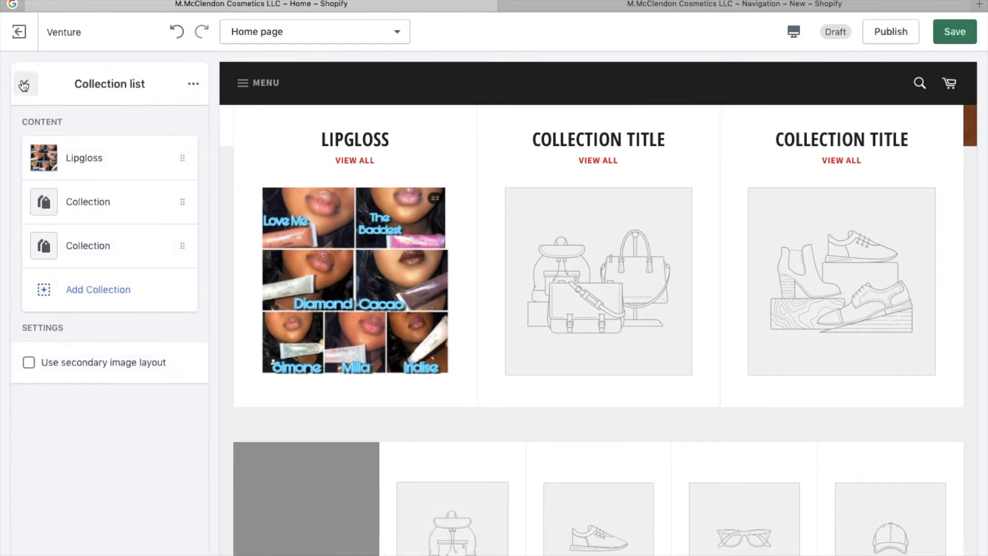
Step: Assign the Lipgloss Keychains collection to the second block of the Collection list section
left_click(79, 206)
left_click(81, 208)
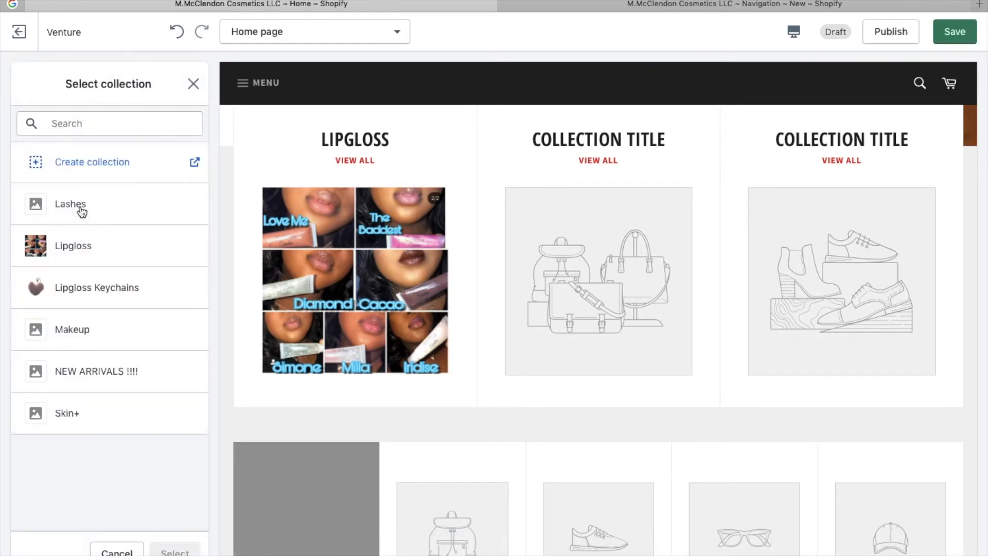
left_click(98, 291)
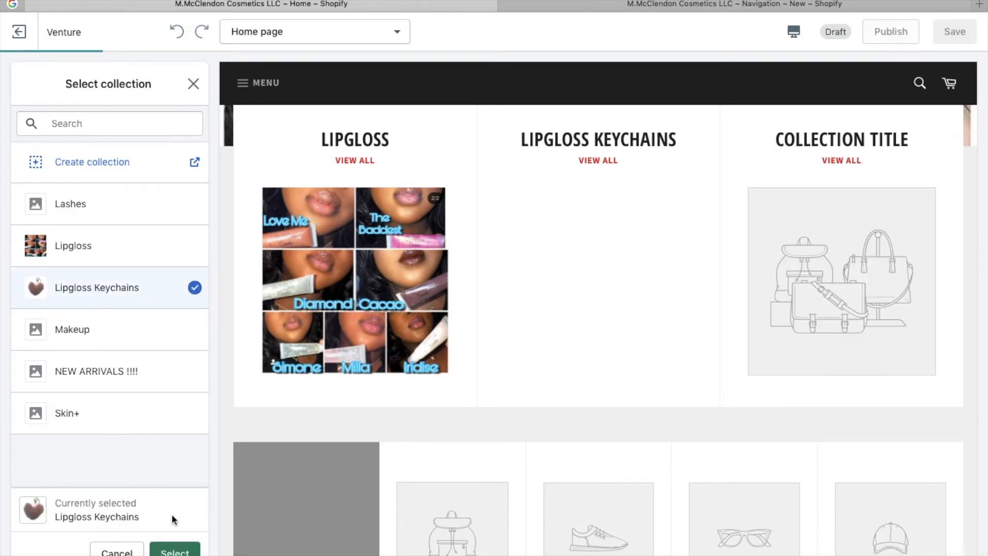
left_click(171, 552)
left_click(36, 90)
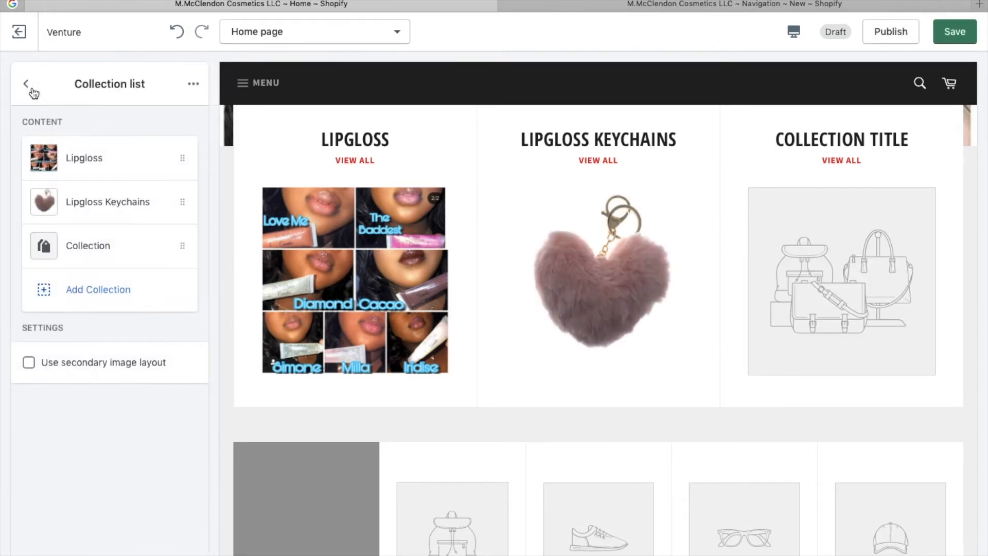
Step: Assign the Skin+ collection to the third block of the Collection list section and return to the home page's section list
left_click(101, 238)
left_click(103, 214)
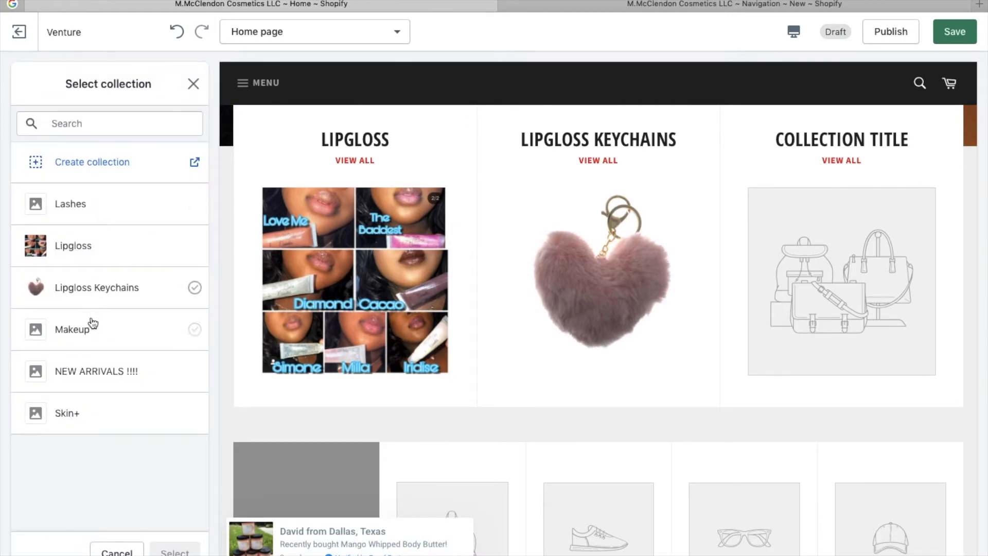
left_click(82, 416)
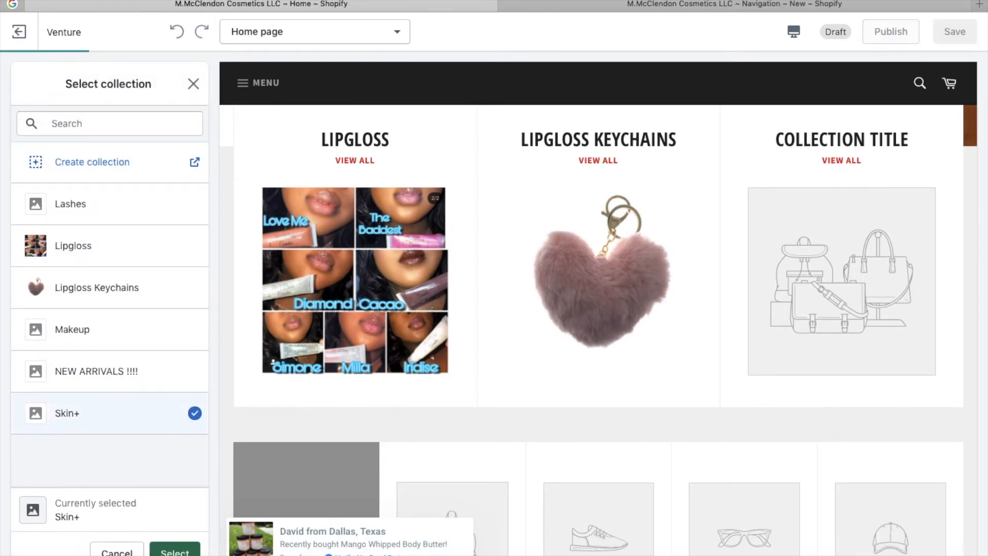
left_click(175, 551)
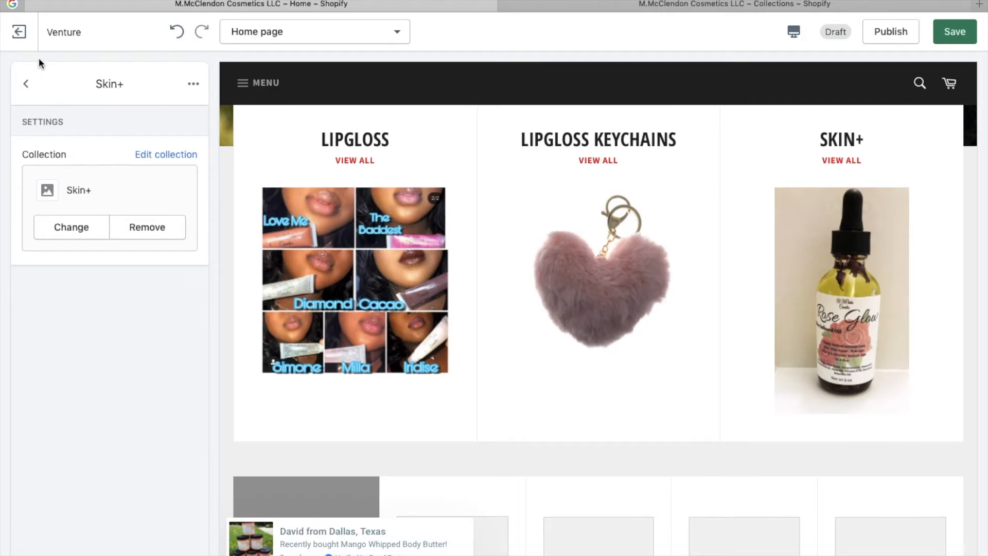
left_click(31, 90)
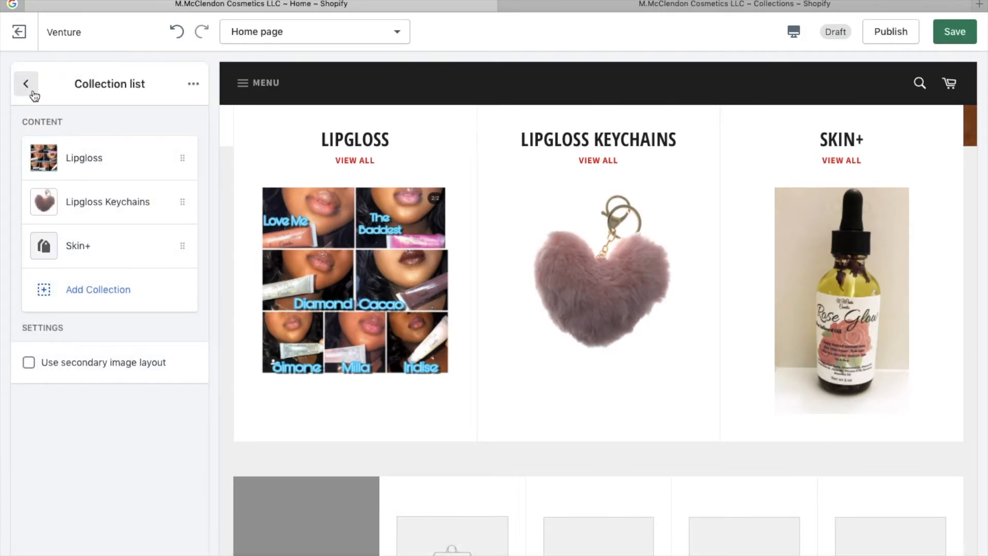
left_click(26, 84)
Step: Review the home page preview from the header through the collection list and placeholder products to the image-with-text section
scroll(425, 329, "up", 10)
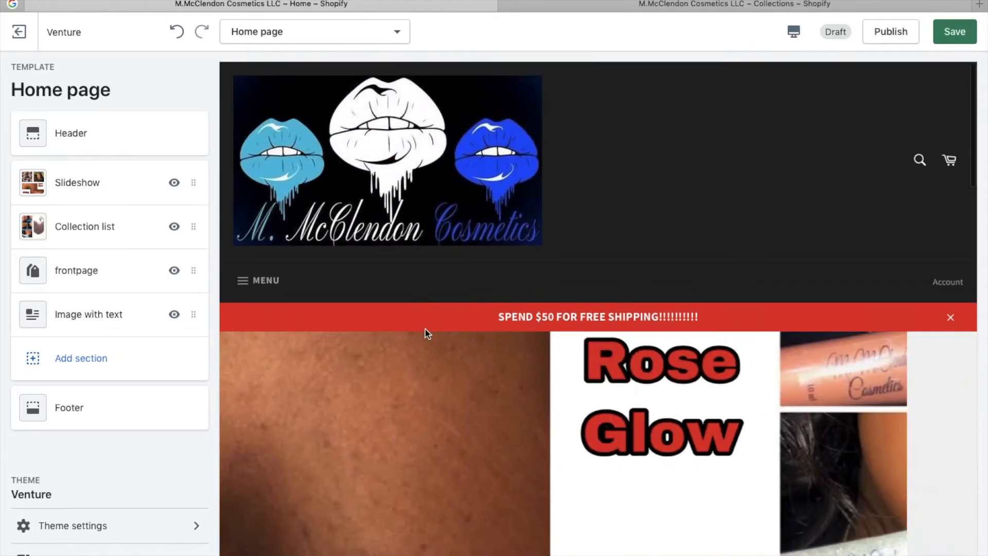
scroll(425, 329, "down", 10)
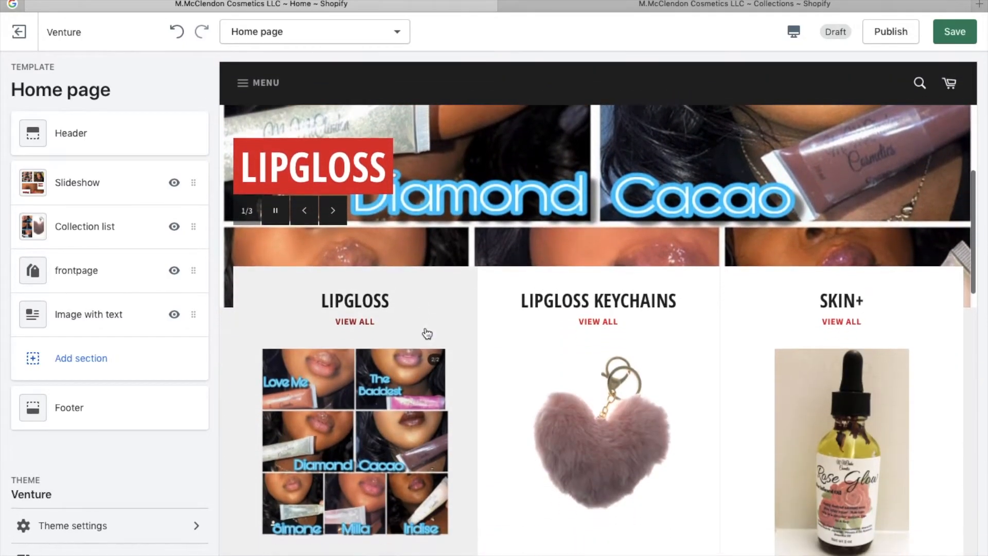
scroll(427, 334, "down", 3)
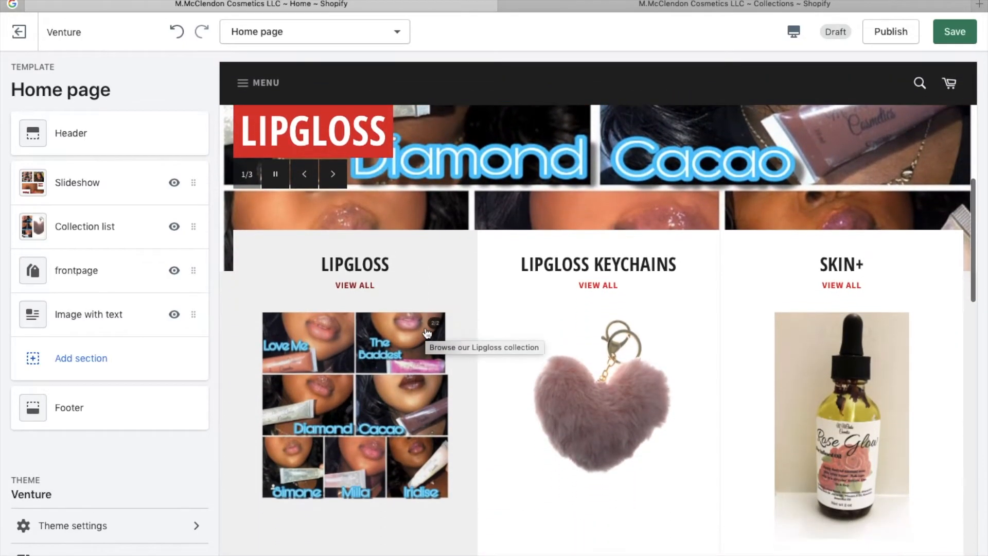
left_click(465, 528)
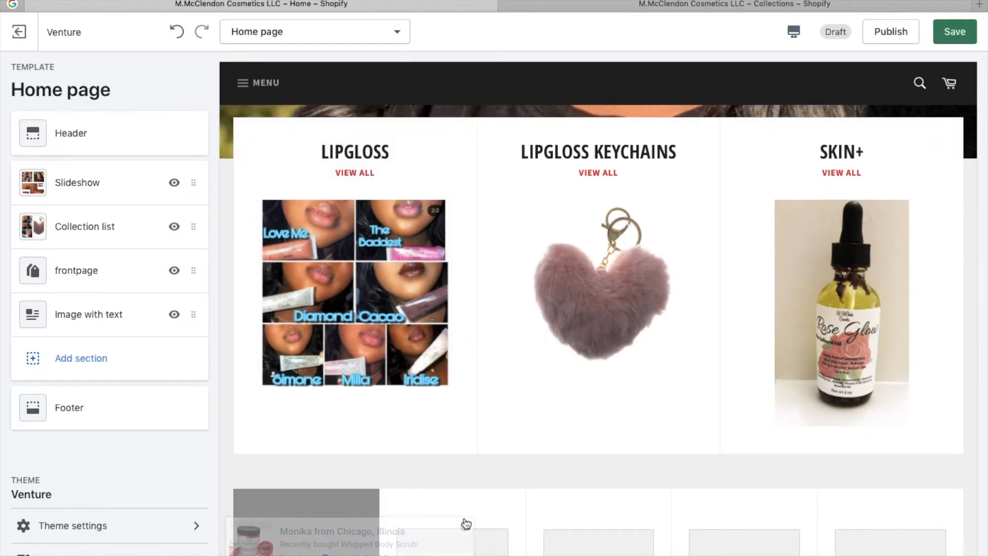
scroll(443, 438, "down", 4)
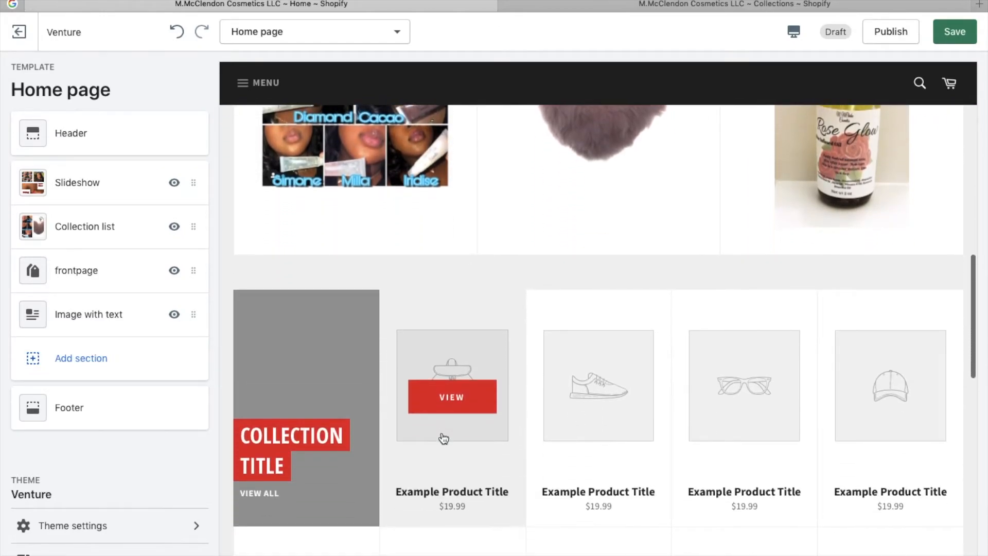
scroll(443, 437, "down", 2)
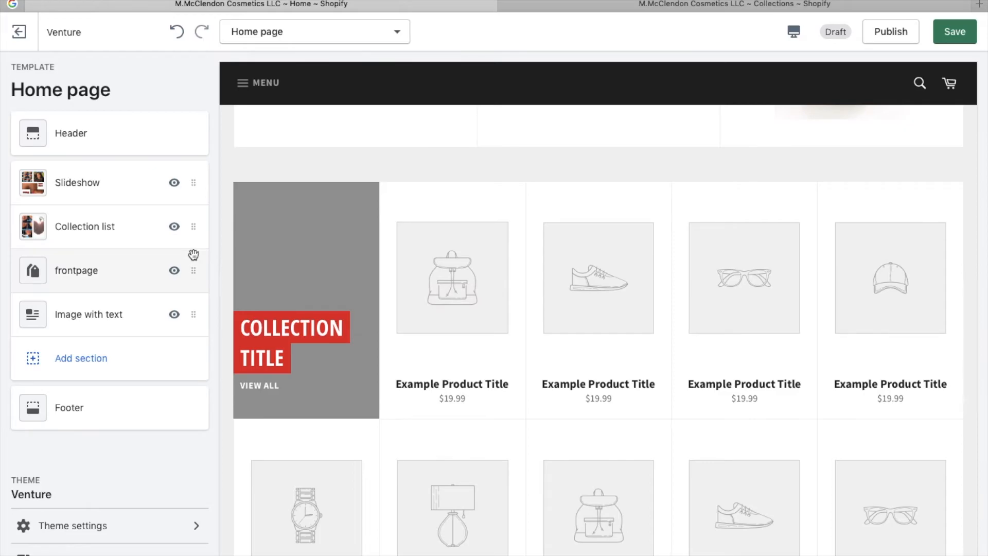
scroll(403, 338, "down", 7)
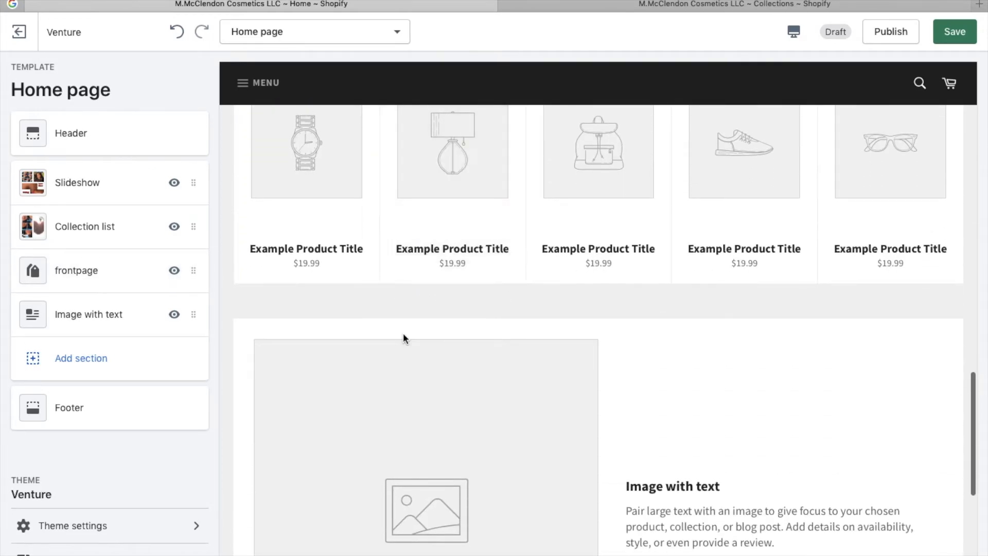
scroll(403, 337, "up", 2)
scroll(404, 338, "up", 7)
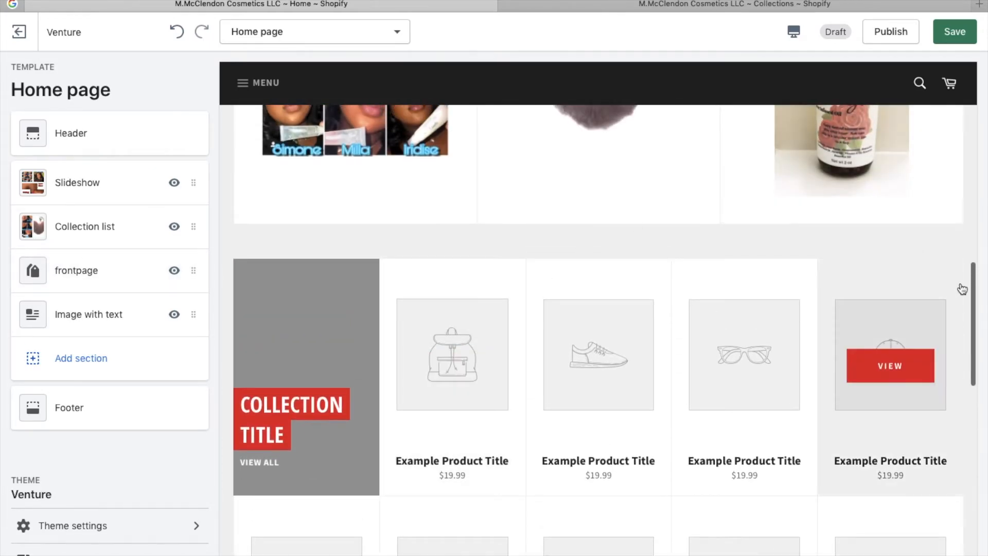
Step: Hide the frontpage and Image with text sections on the home page and check the preview
left_click(197, 273)
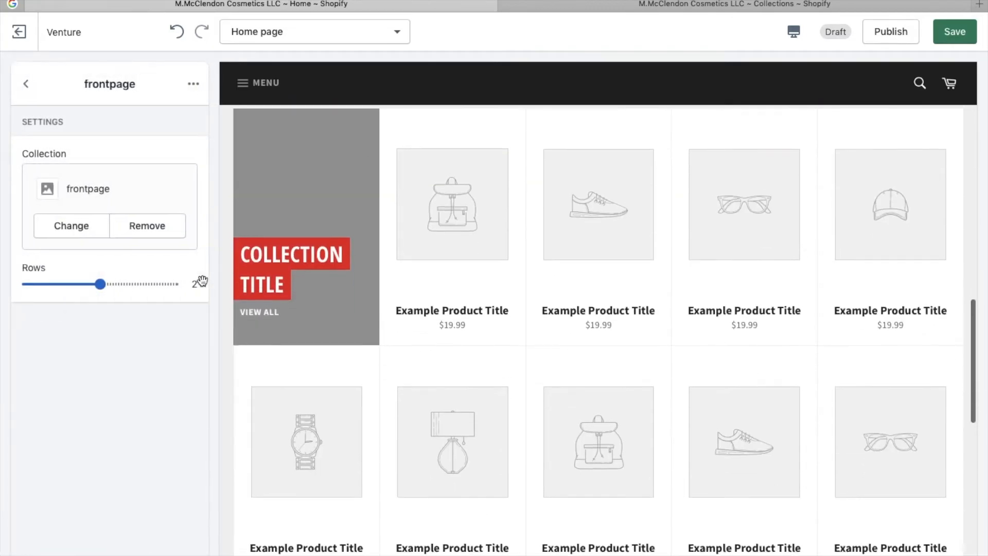
left_click(26, 83)
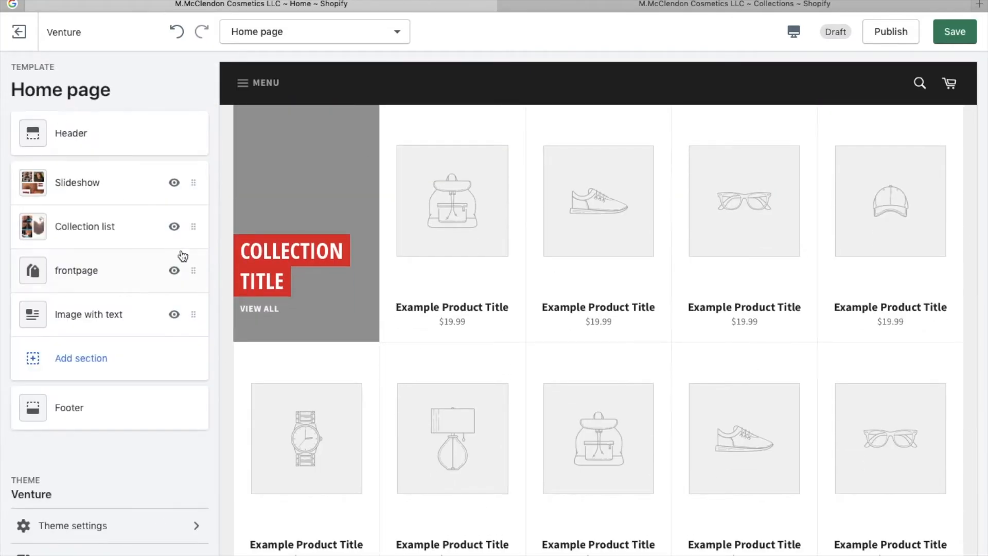
left_click(174, 271)
scroll(326, 293, "up", 7)
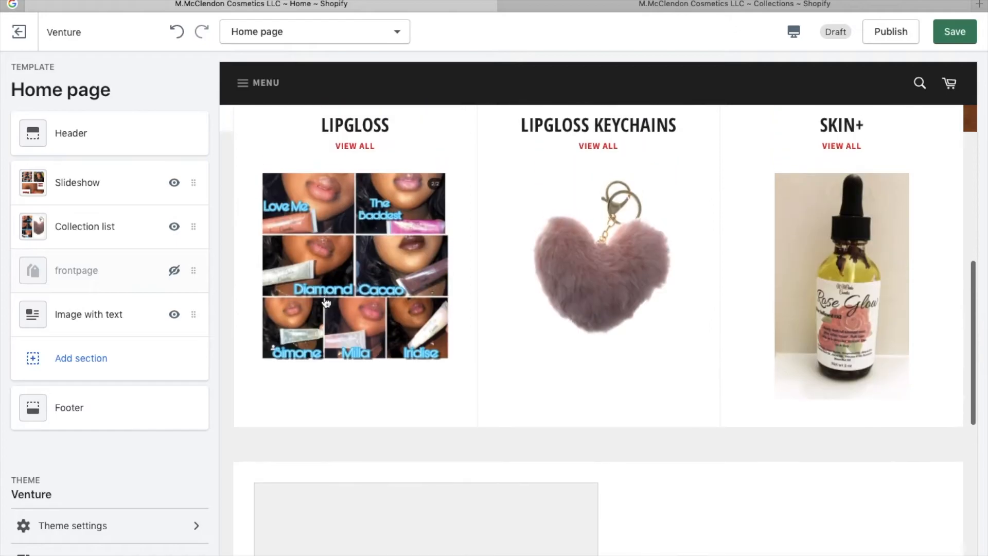
left_click(184, 323)
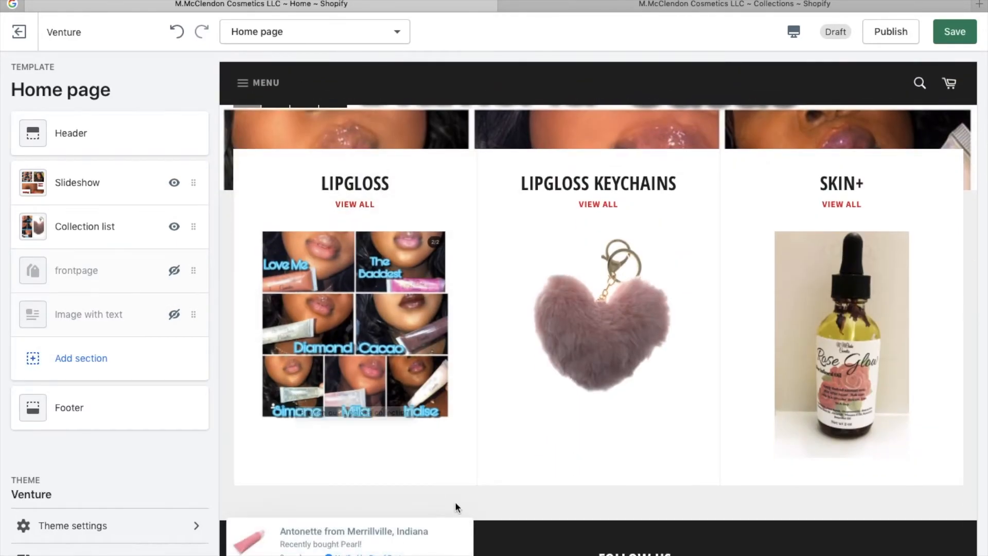
scroll(455, 499, "up", 7)
scroll(425, 405, "up", 4)
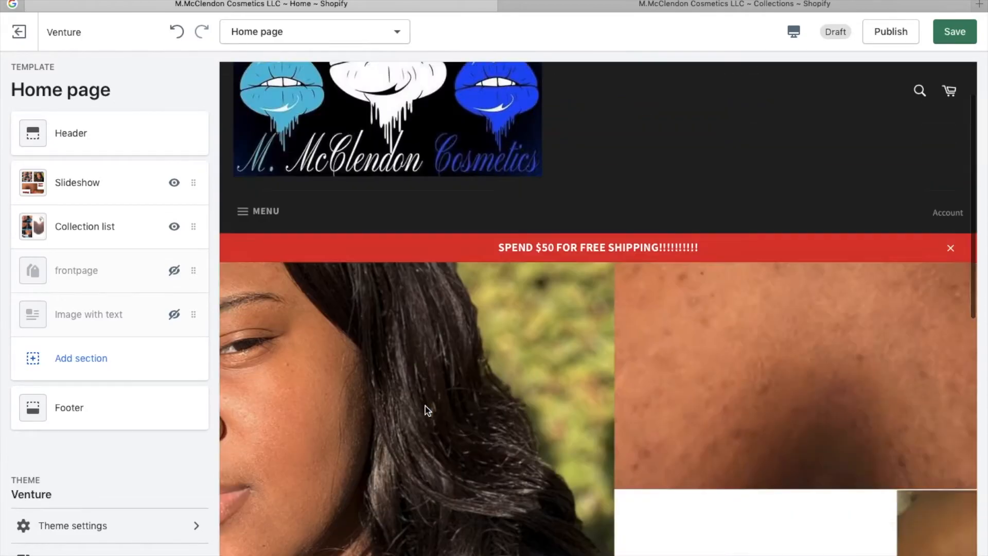
scroll(379, 376, "down", 3)
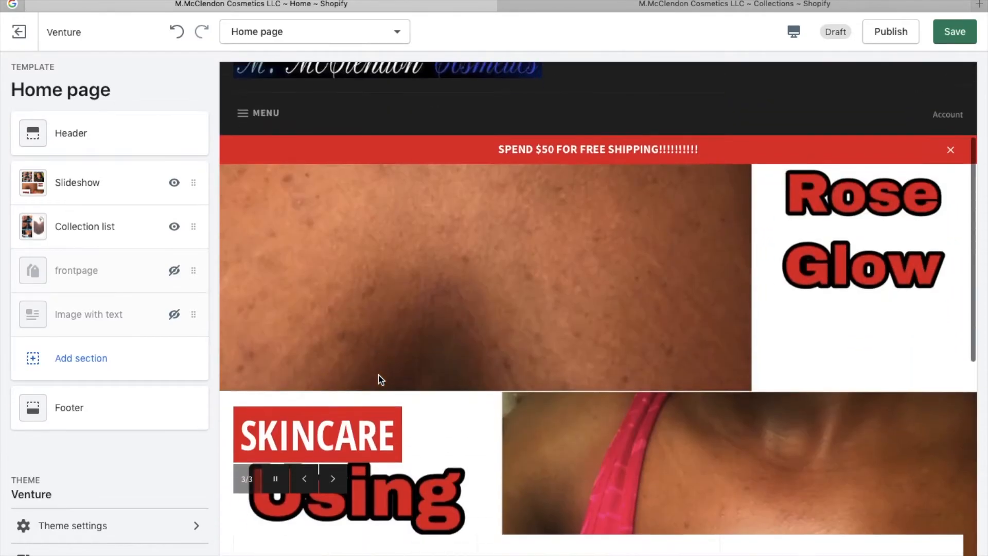
Step: Check the home page preview down to the footer and open the theme's color settings
scroll(378, 379, "down", 8)
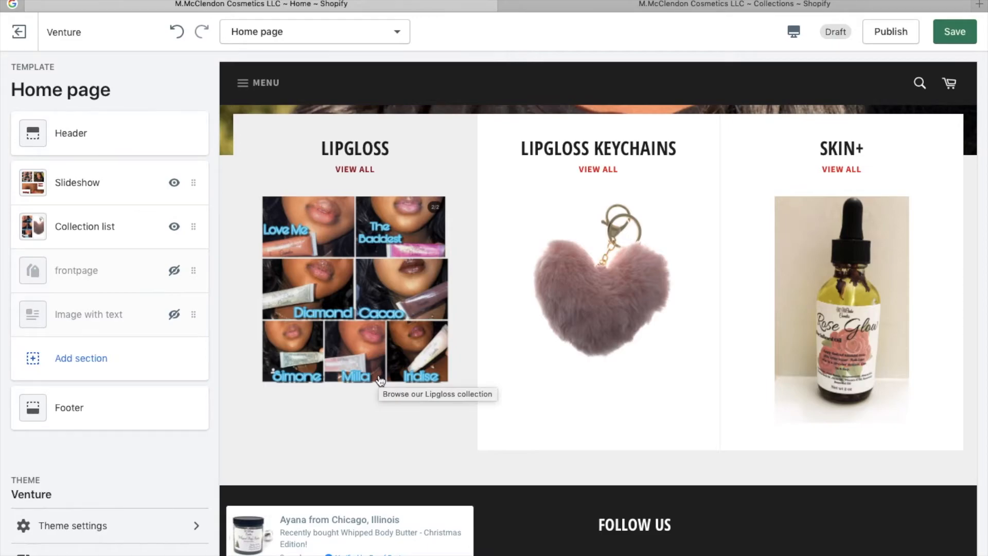
scroll(380, 380, "down", 2)
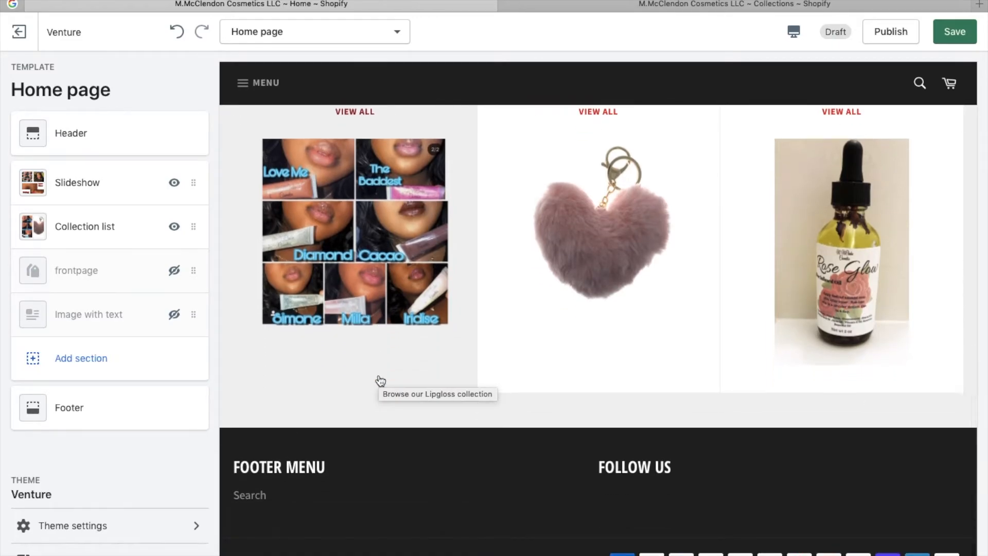
scroll(379, 381, "up", 15)
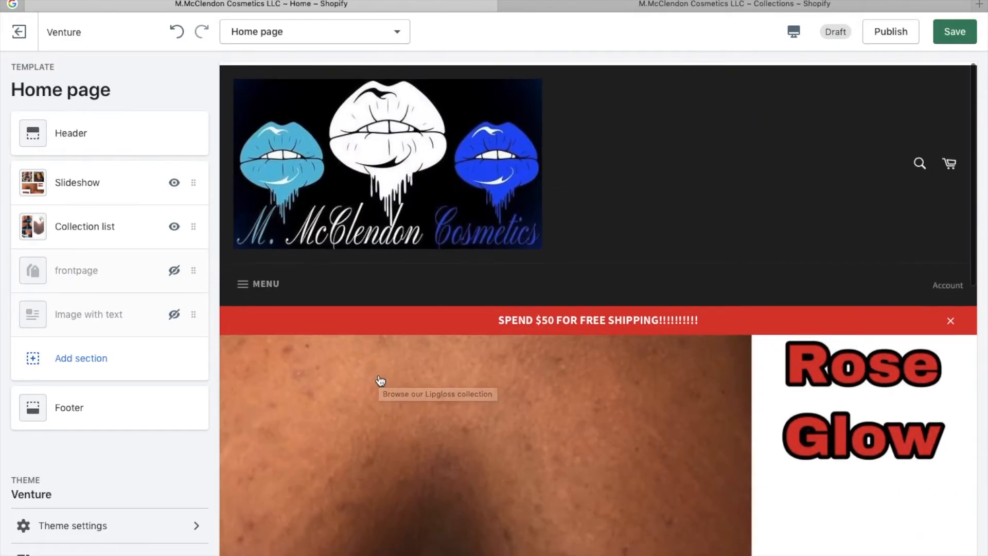
left_click(101, 534)
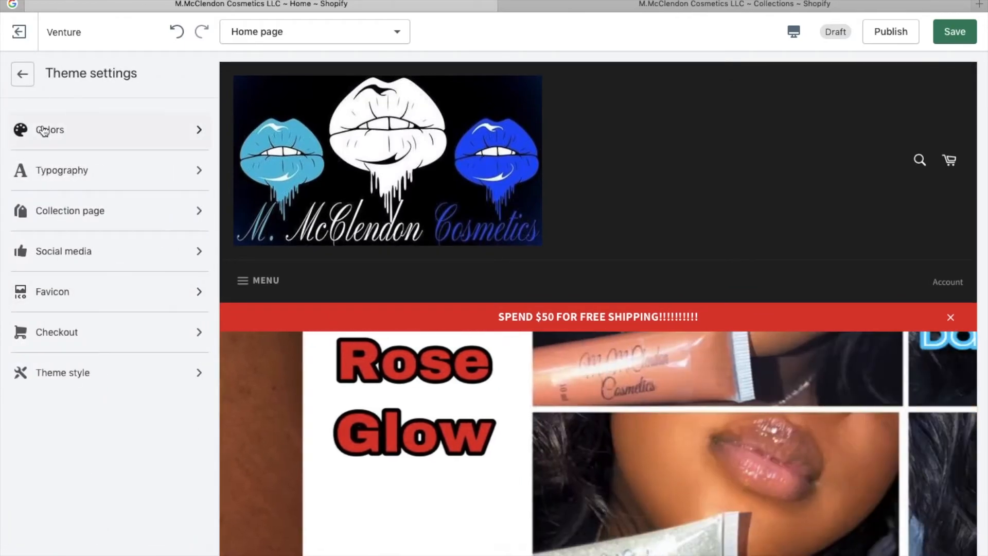
left_click(44, 132)
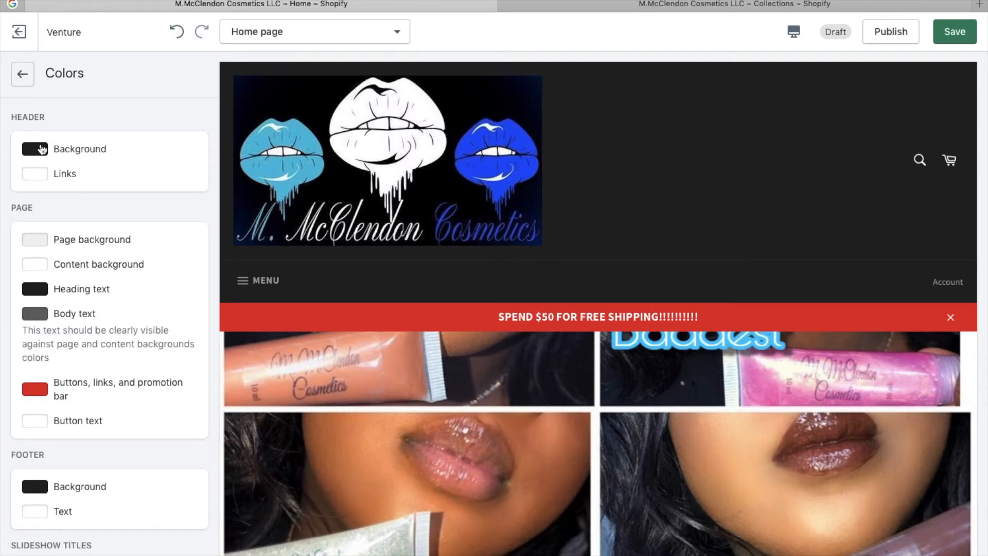
Step: Try green and several blue shades for the header background and set it to dark blue #1043C4
left_click(42, 149)
left_click(152, 208)
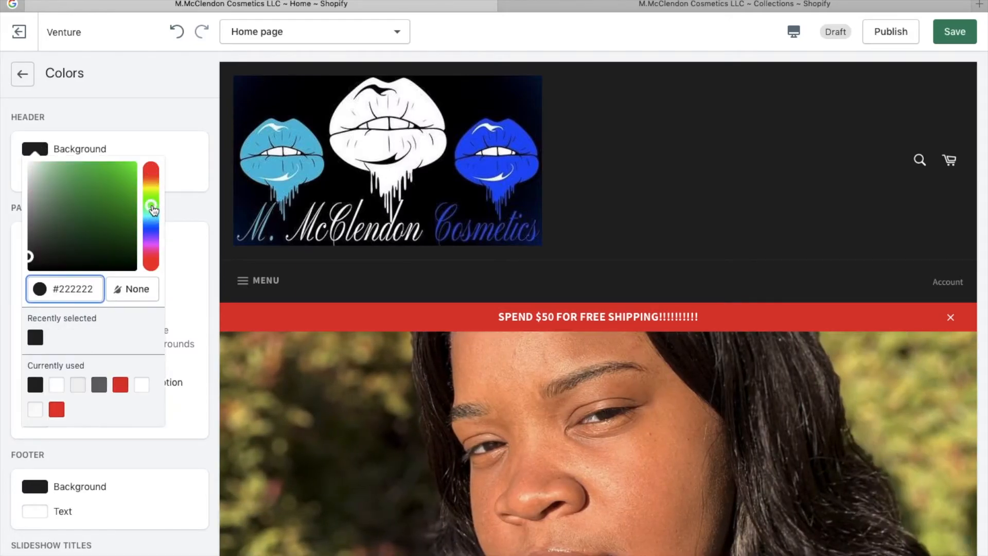
left_click(114, 177)
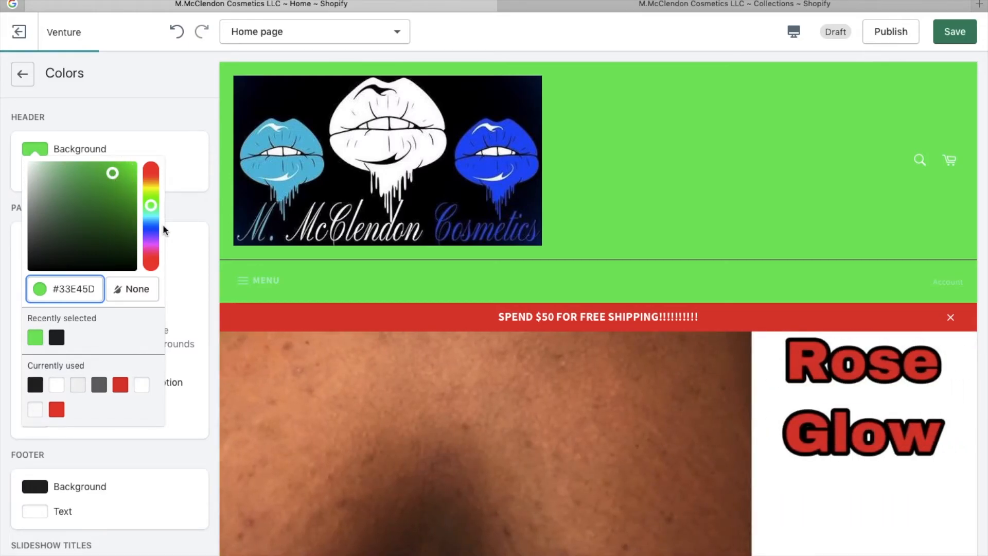
left_click(151, 229)
left_click_drag(156, 229, 151, 225)
left_click_drag(126, 185, 125, 163)
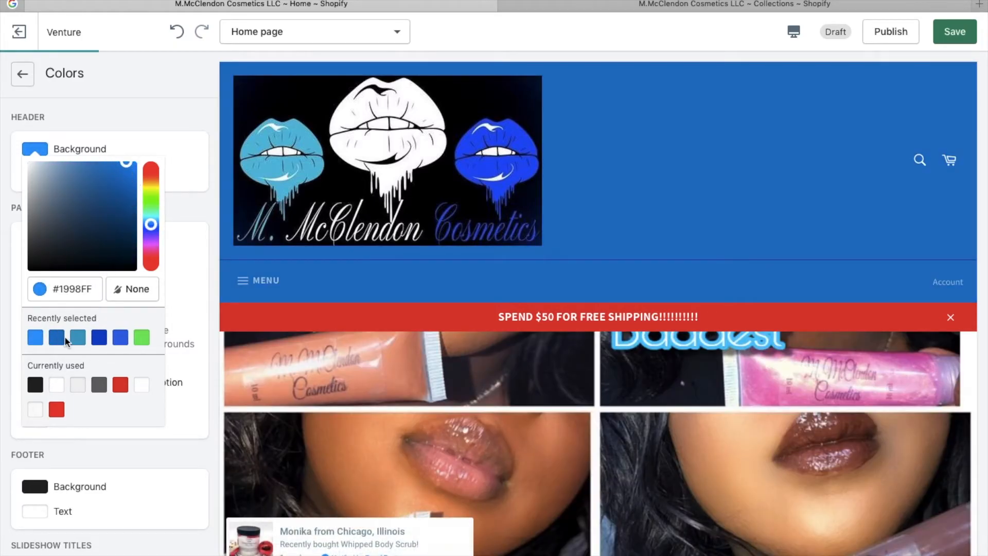
left_click(103, 339)
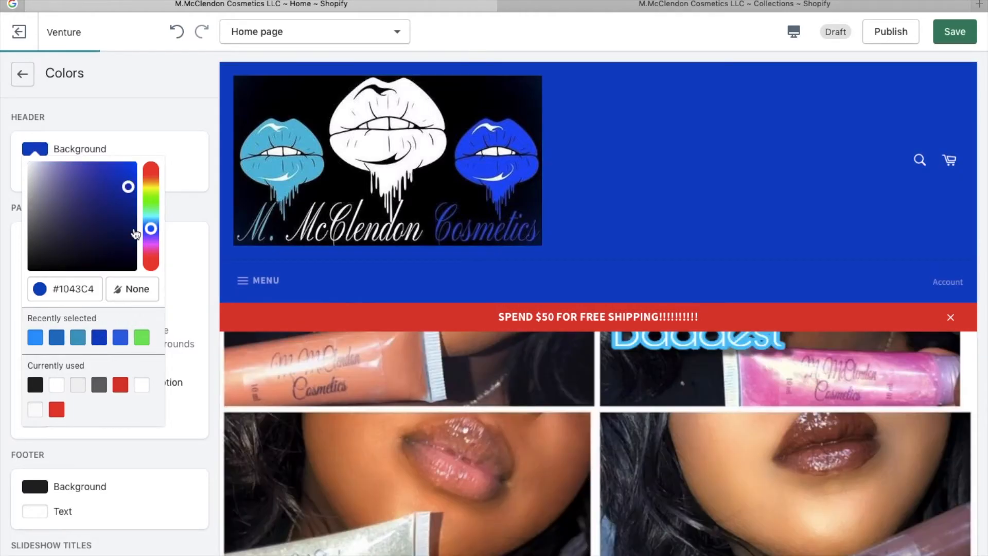
left_click(183, 244)
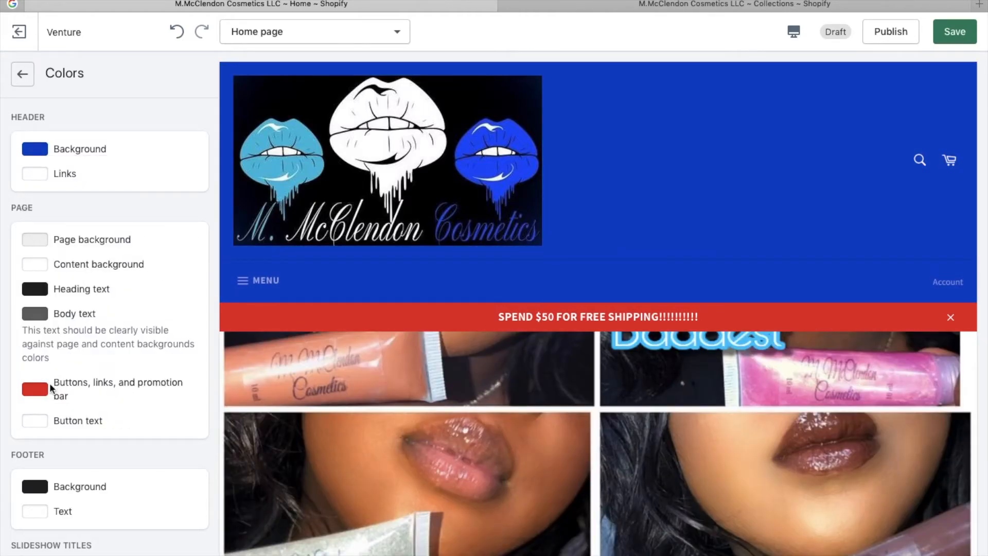
Step: Set the color of buttons, links and the promotion bar to the near-black #222222 already used in the theme
left_click(41, 394)
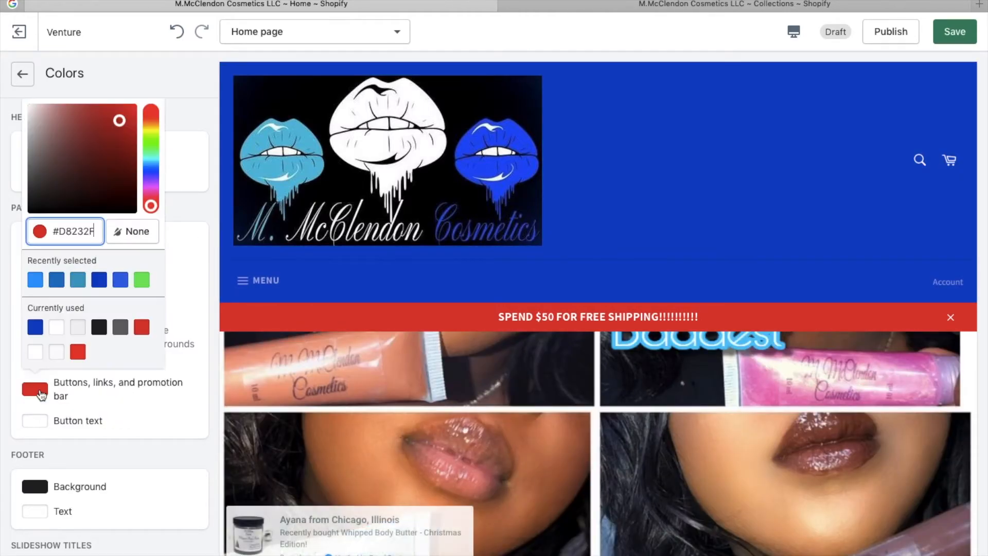
left_click(57, 329)
left_click(100, 329)
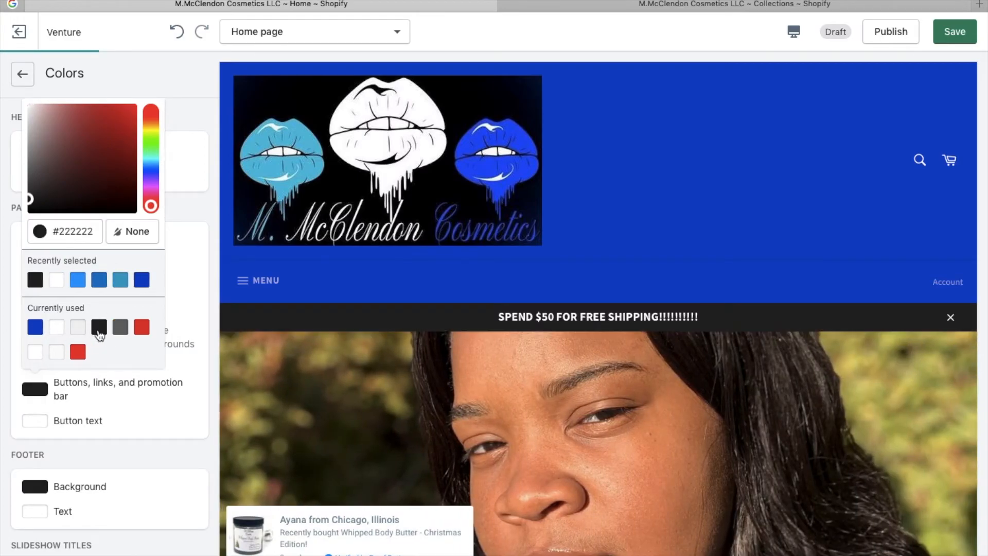
left_click(193, 287)
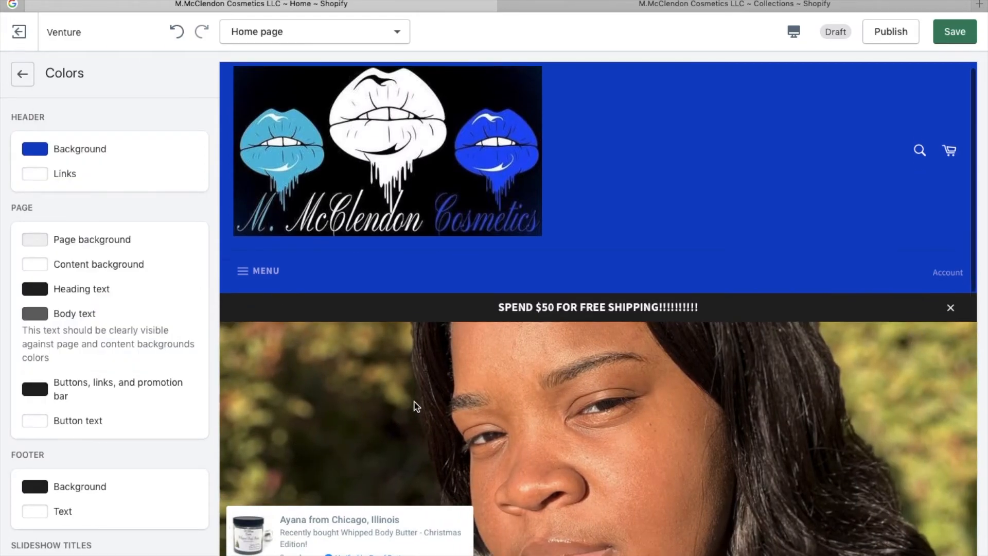
Step: Set the text background color of the slideshow titles to #222222 and check the home page preview
scroll(414, 405, "down", 4)
scroll(414, 405, "down", 3)
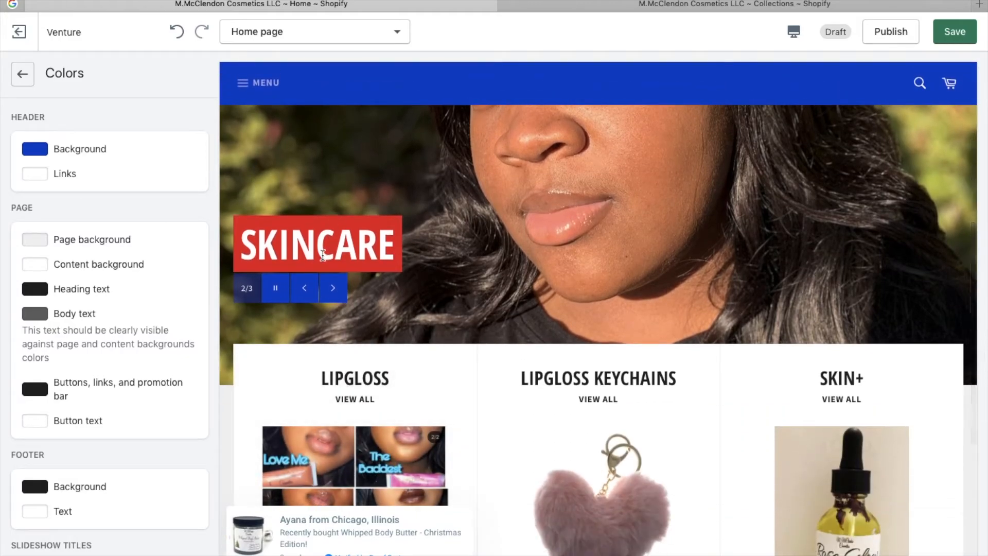
scroll(139, 339, "down", 1)
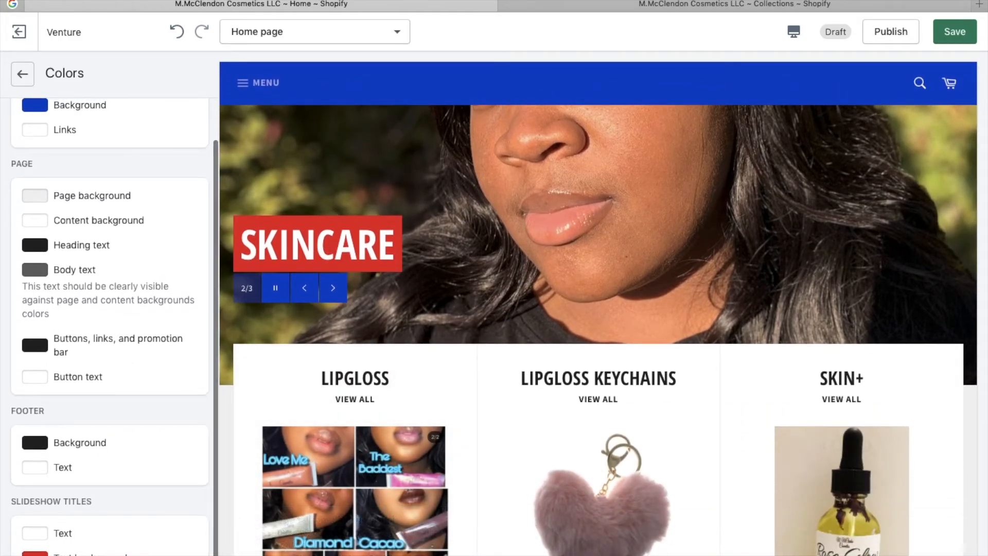
left_click(34, 551)
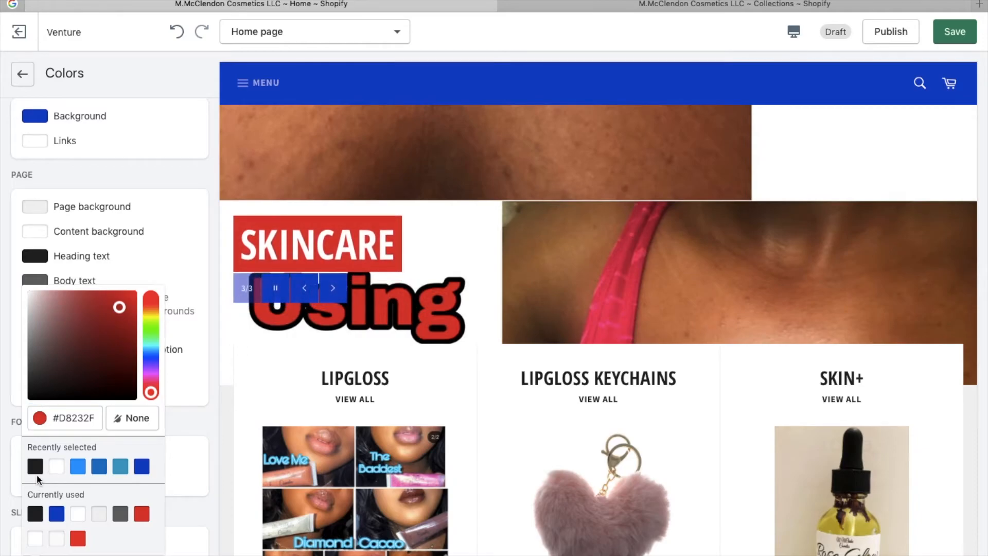
left_click(37, 469)
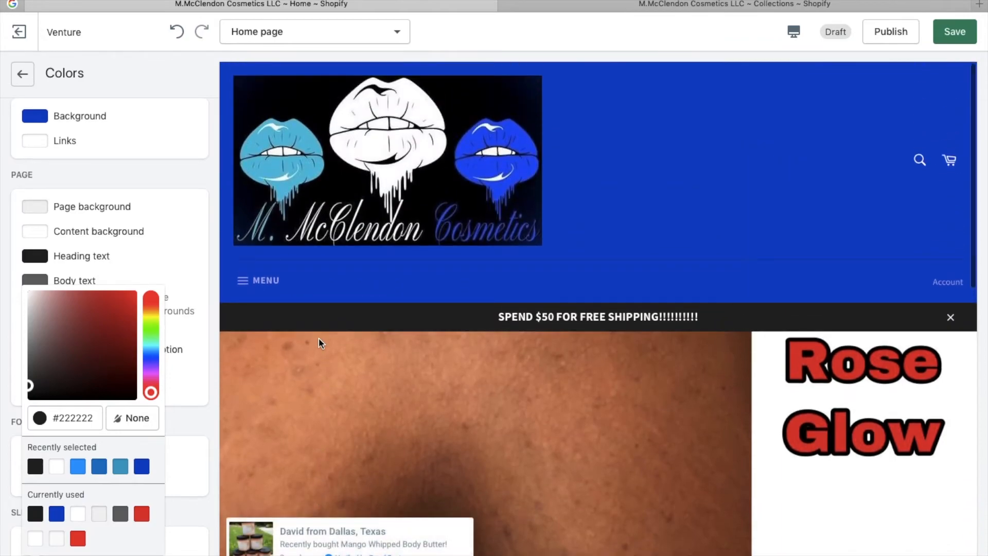
left_click(222, 311)
scroll(222, 311, "down", 5)
scroll(222, 311, "down", 8)
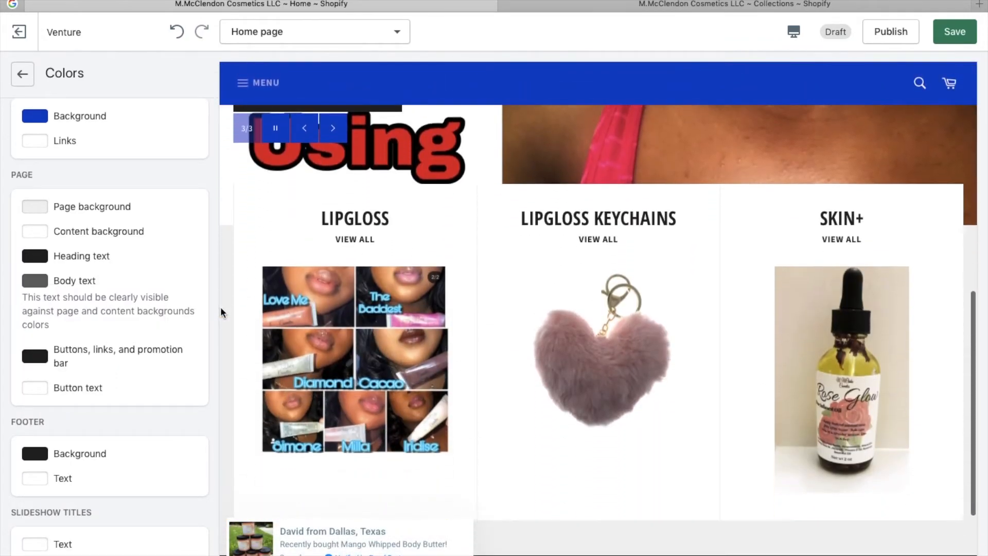
scroll(223, 313, "up", 2)
scroll(220, 307, "up", 10)
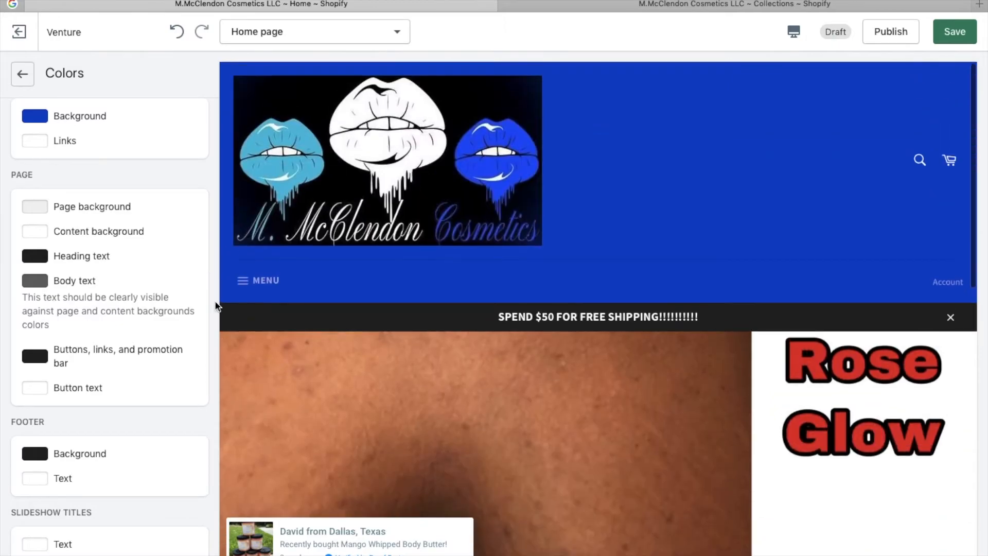
Step: Try Abril Fatface and Sans-serif for the theme's accent text and set its font to Alfie Regular
left_click(22, 73)
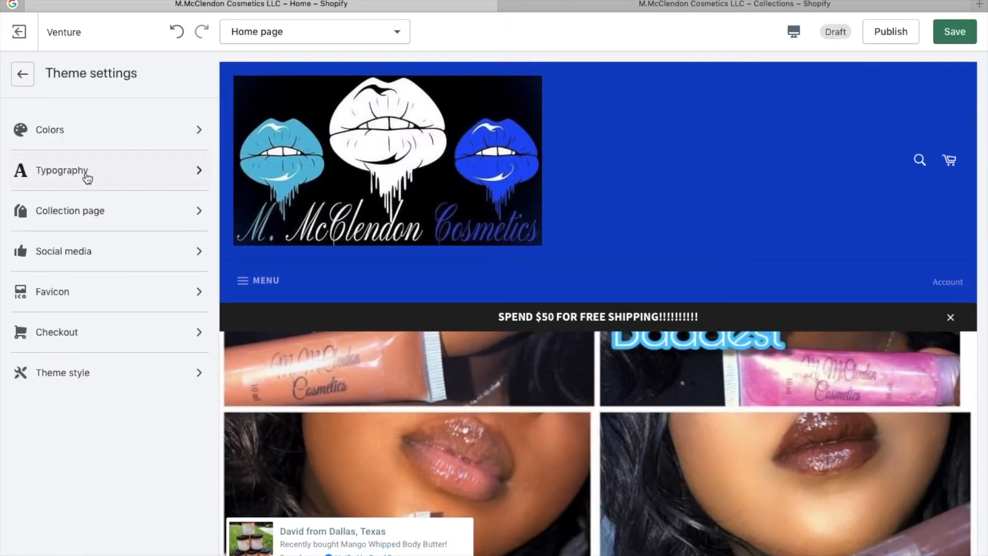
left_click(87, 178)
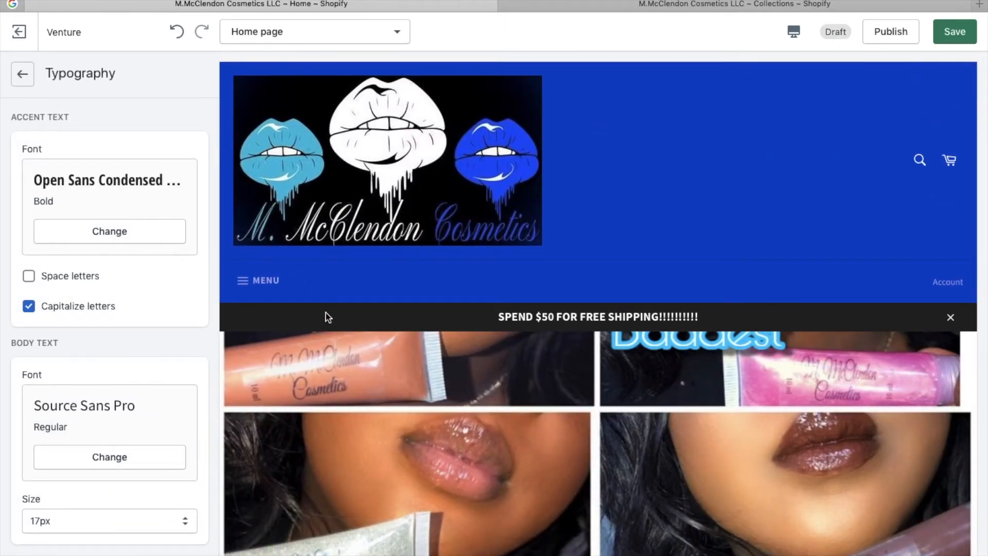
scroll(325, 313, "down", 1)
left_click(165, 241)
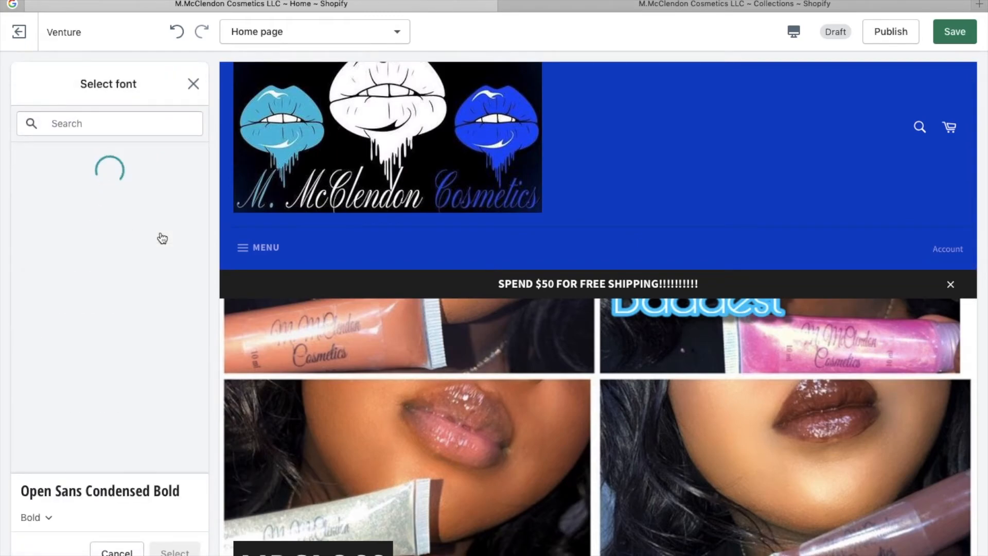
left_click(84, 249)
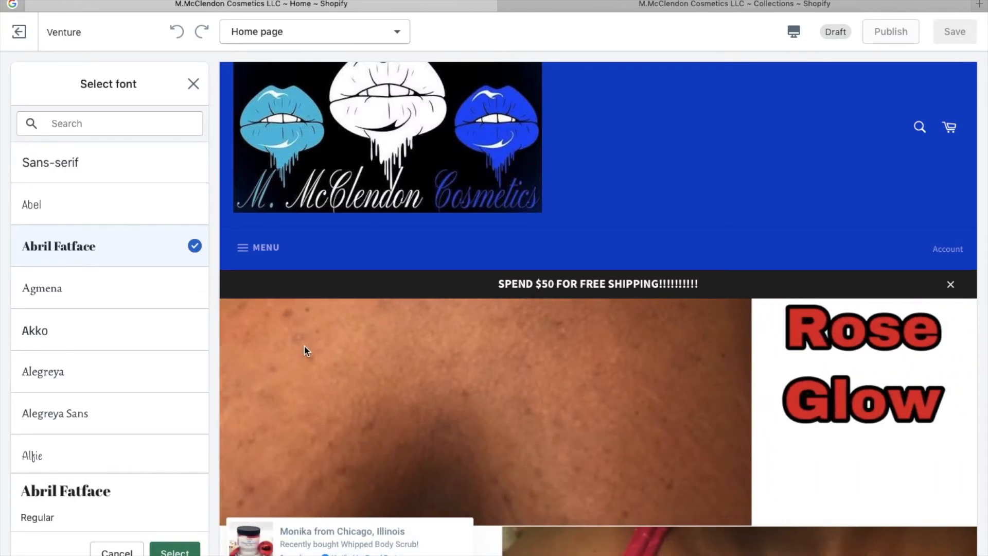
scroll(314, 364, "down", 10)
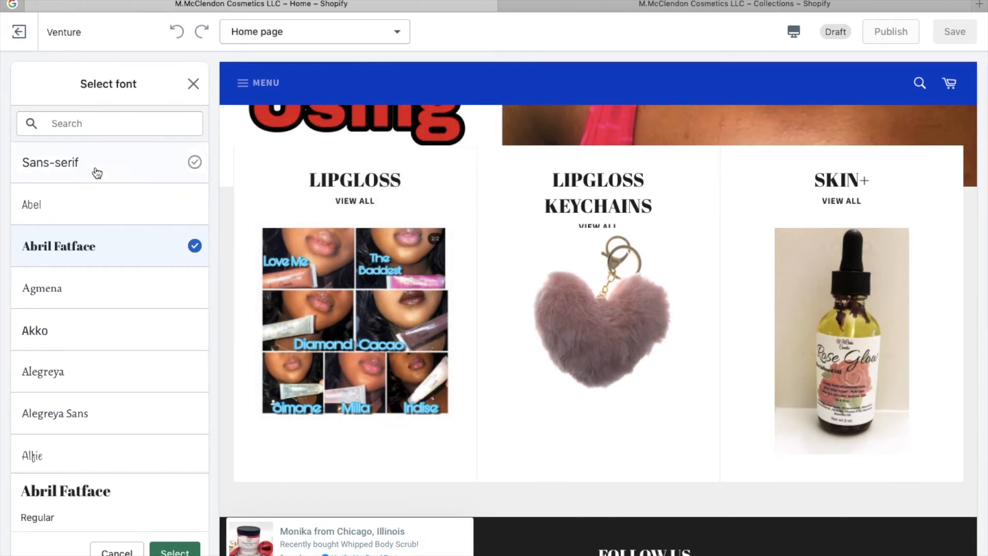
left_click(97, 172)
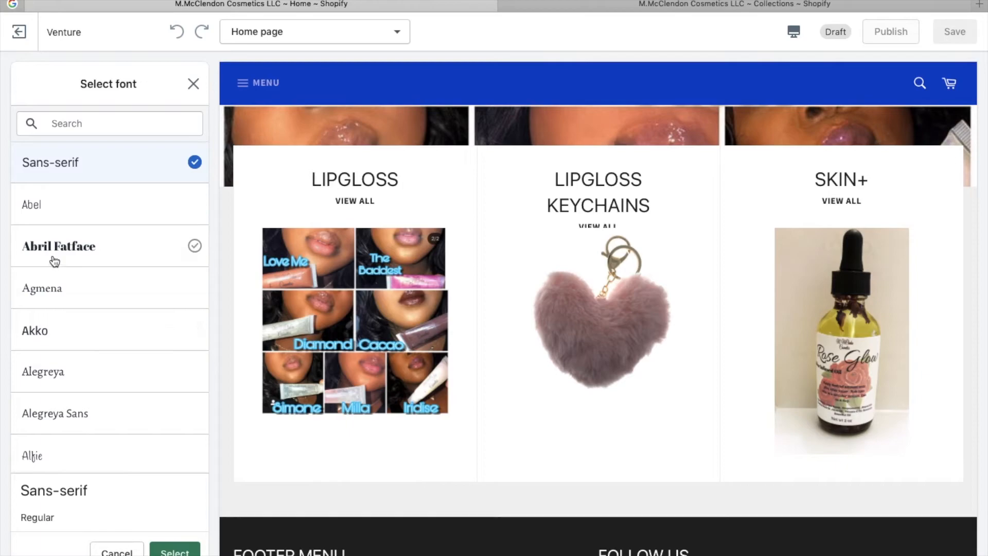
scroll(54, 261, "down", 3)
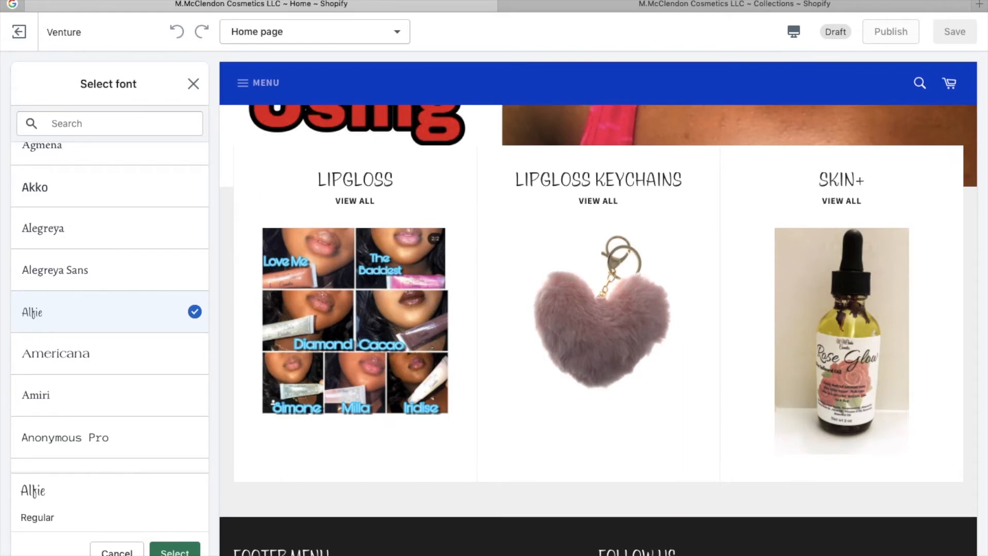
left_click(175, 552)
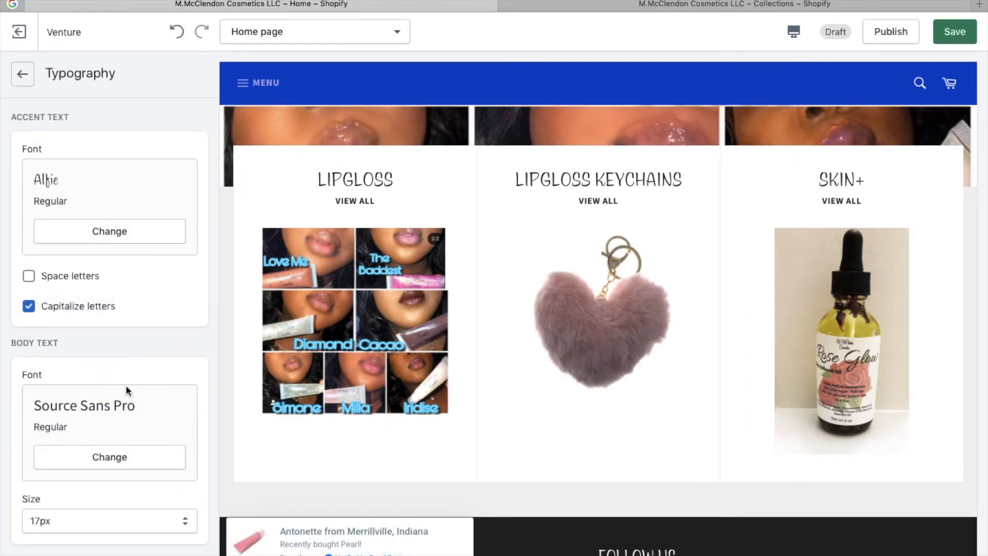
Step: Review the body text and navigation typography options and the theme's Collection page settings
scroll(126, 385, "down", 3)
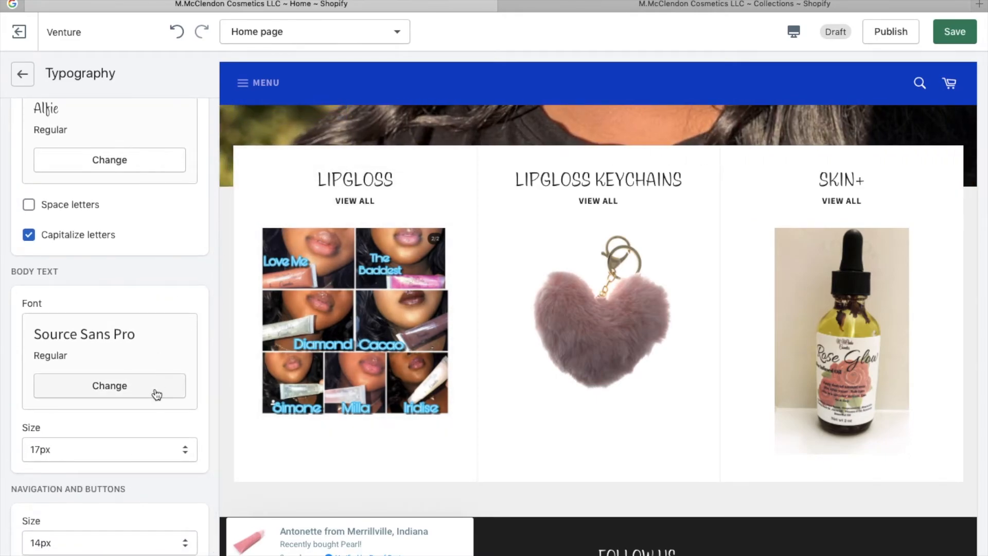
scroll(156, 393, "down", 2)
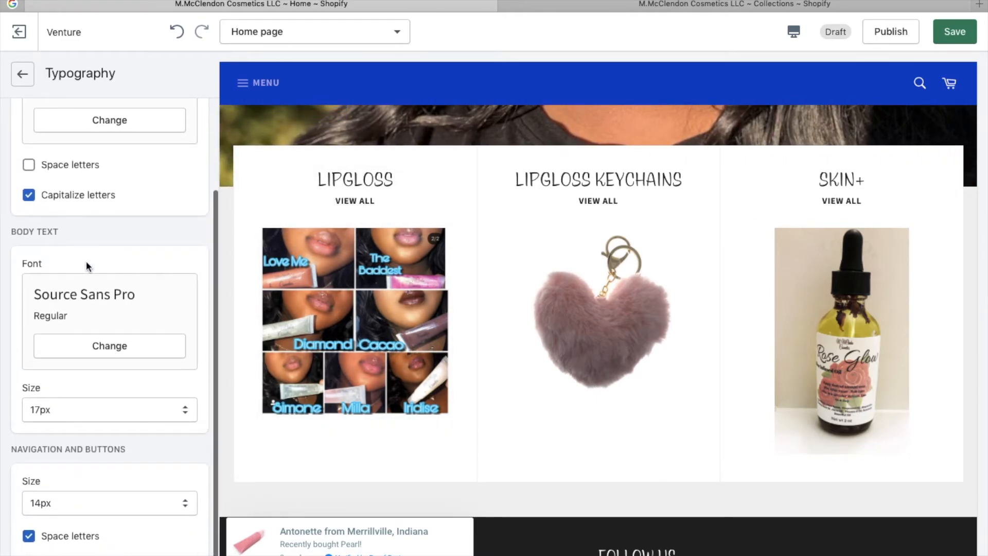
left_click(23, 74)
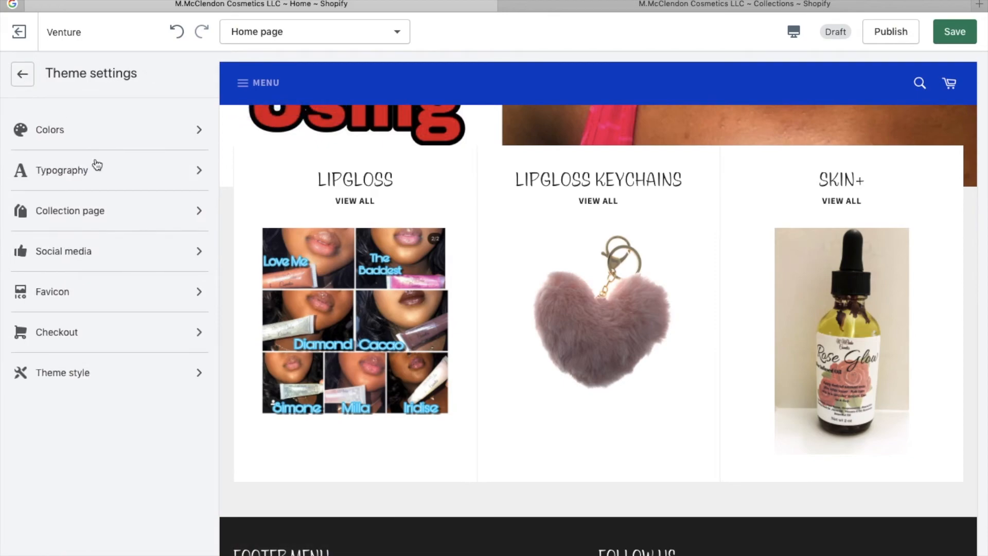
left_click(112, 224)
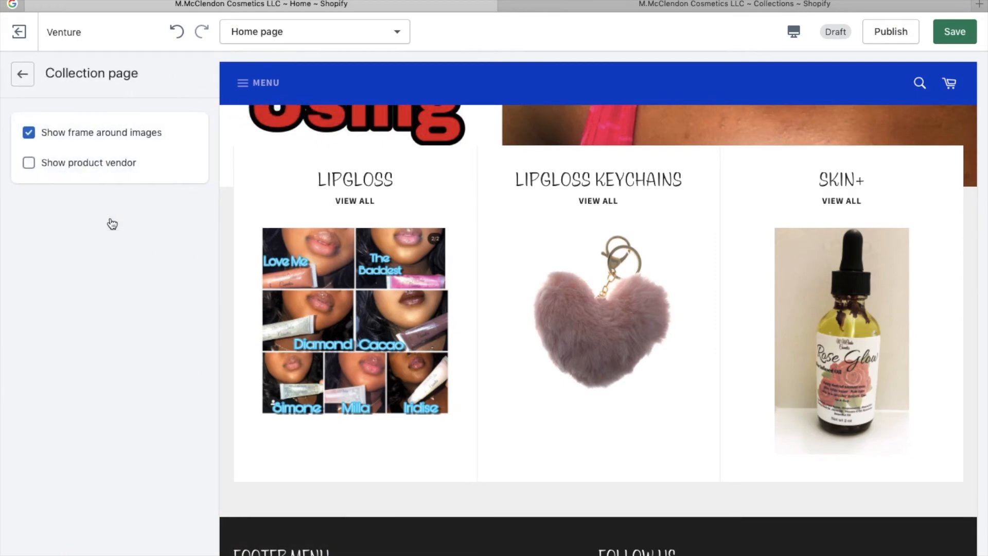
left_click(30, 85)
Step: Look through the account fields in the theme's social media settings, from Facebook to the end of the list
left_click(80, 255)
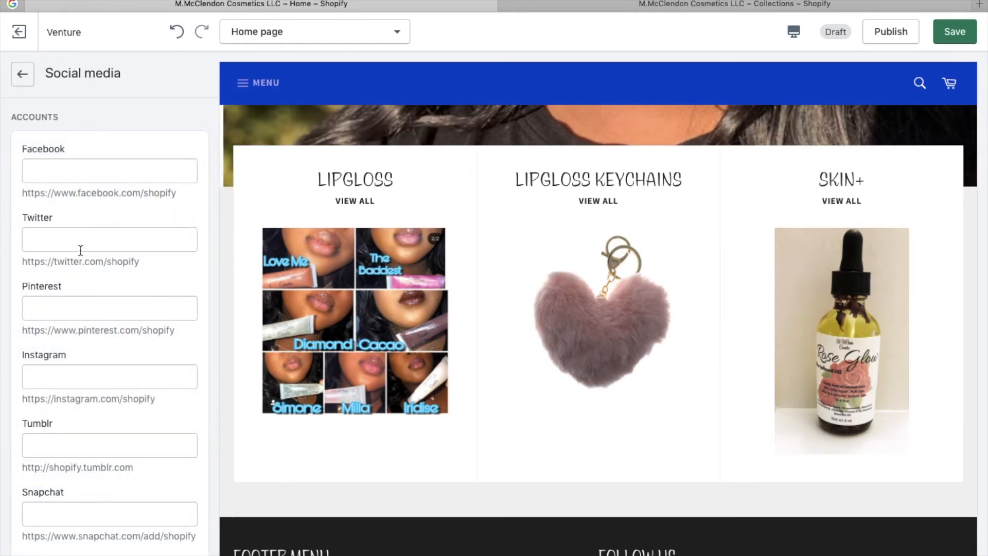
scroll(80, 167, "down", 2)
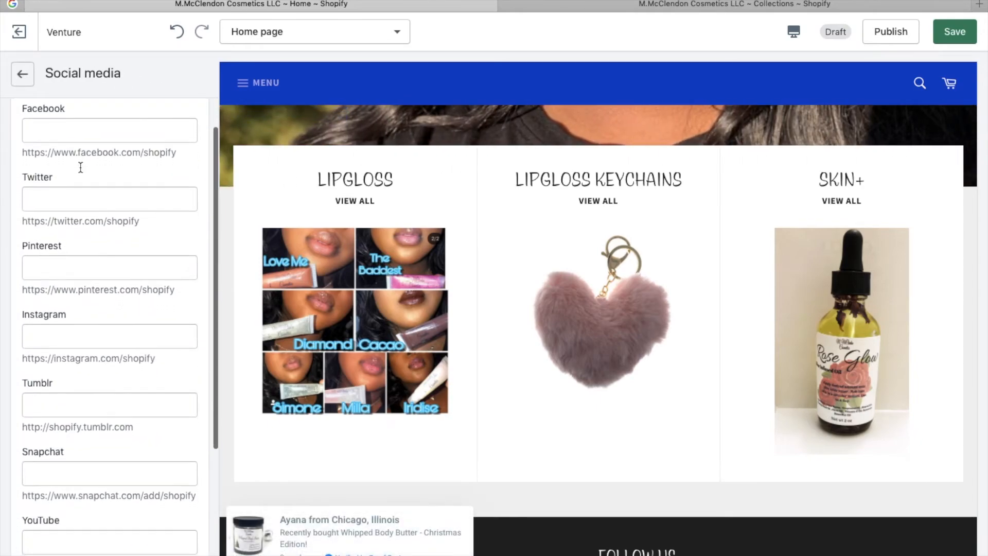
scroll(79, 165, "up", 2)
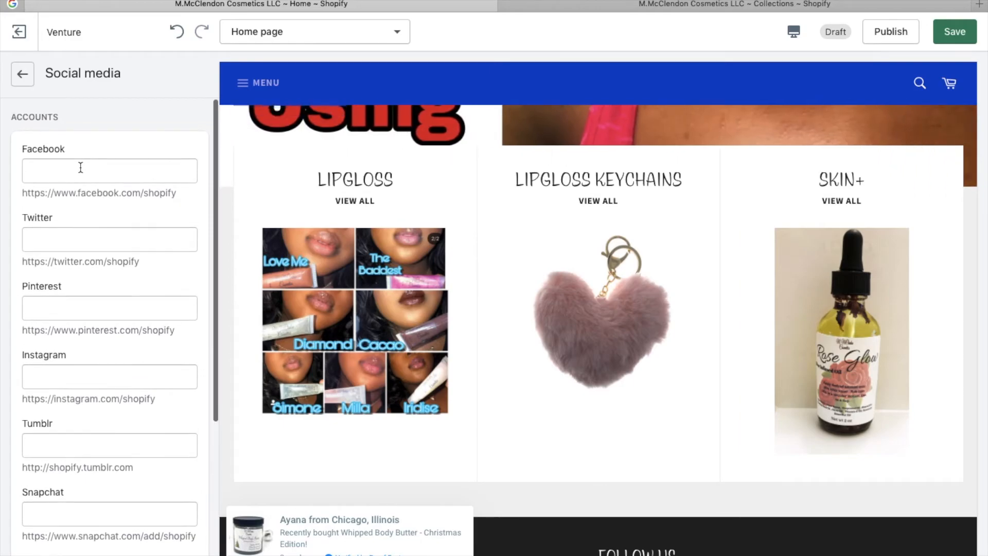
scroll(81, 167, "down", 3)
scroll(81, 167, "down", 3)
scroll(81, 167, "down", 2)
scroll(80, 166, "up", 5)
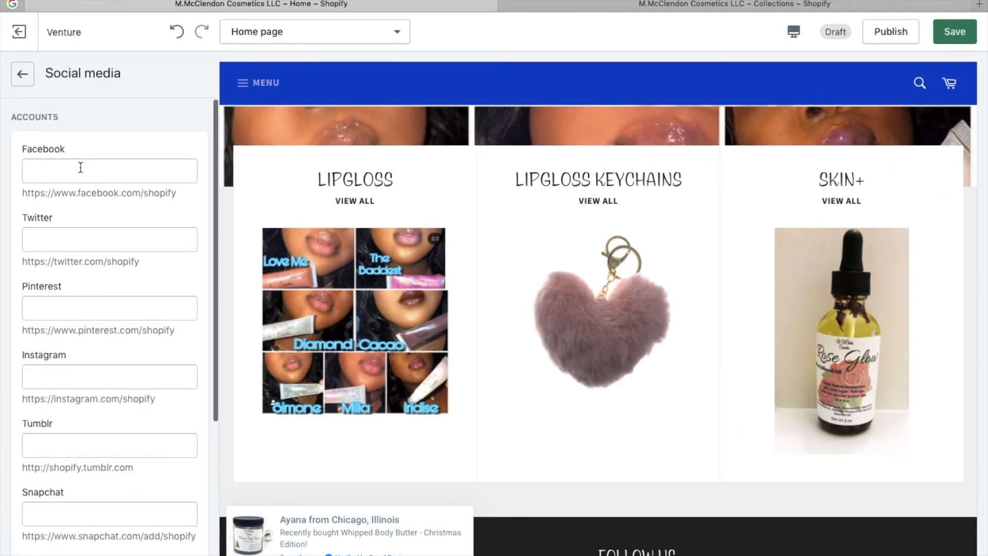
Step: Review the theme's Favicon settings and its Checkout settings for banner, logo, main content area and order summary
left_click(22, 76)
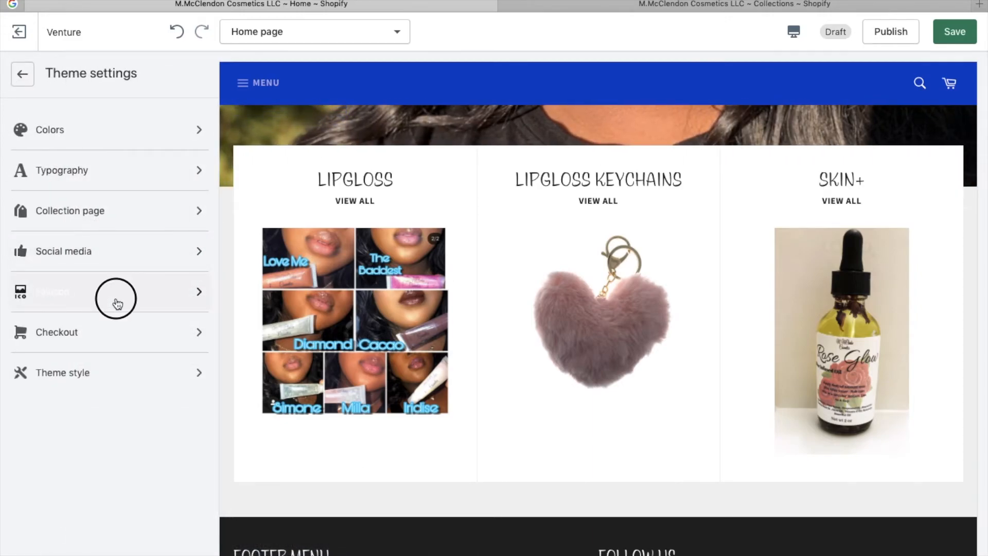
left_click(117, 304)
left_click(29, 85)
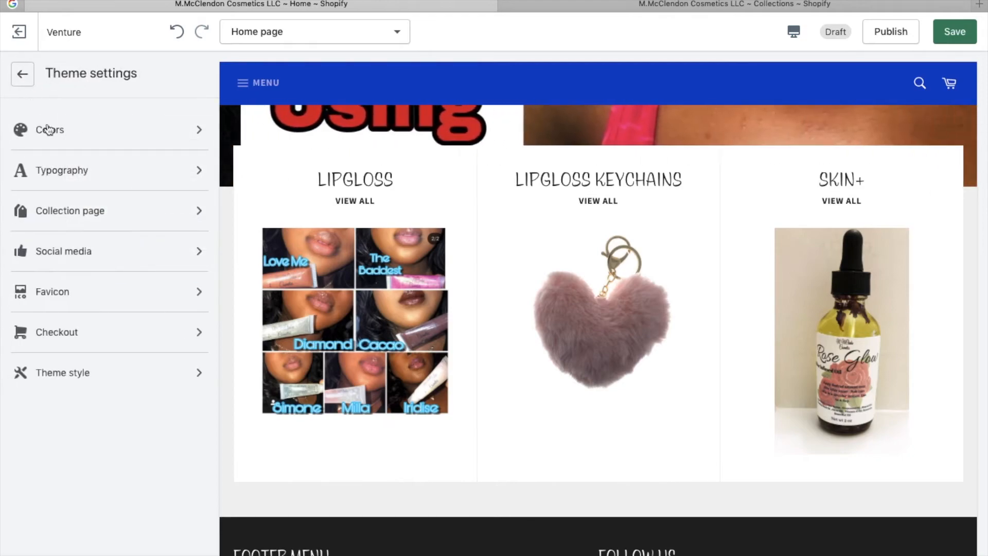
left_click(93, 329)
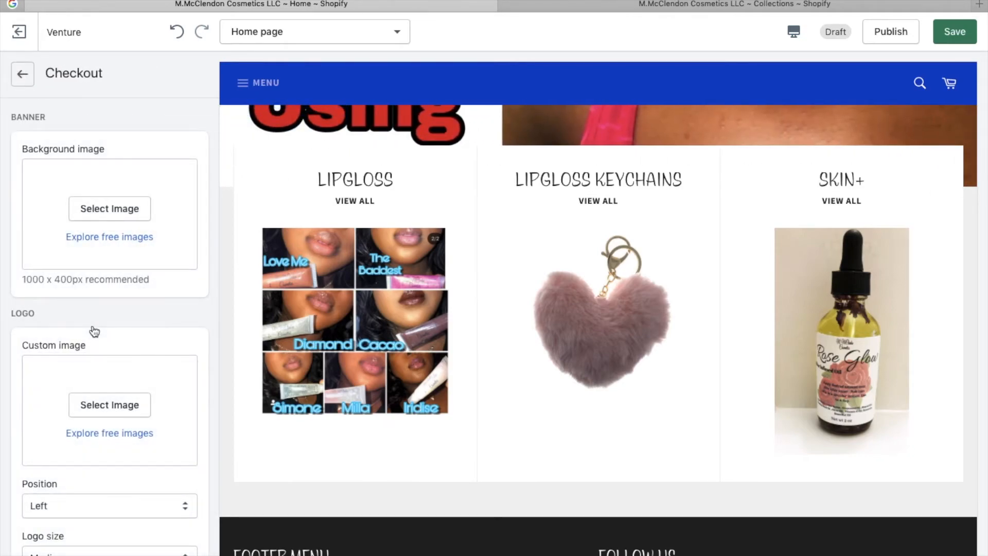
scroll(94, 331, "down", 7)
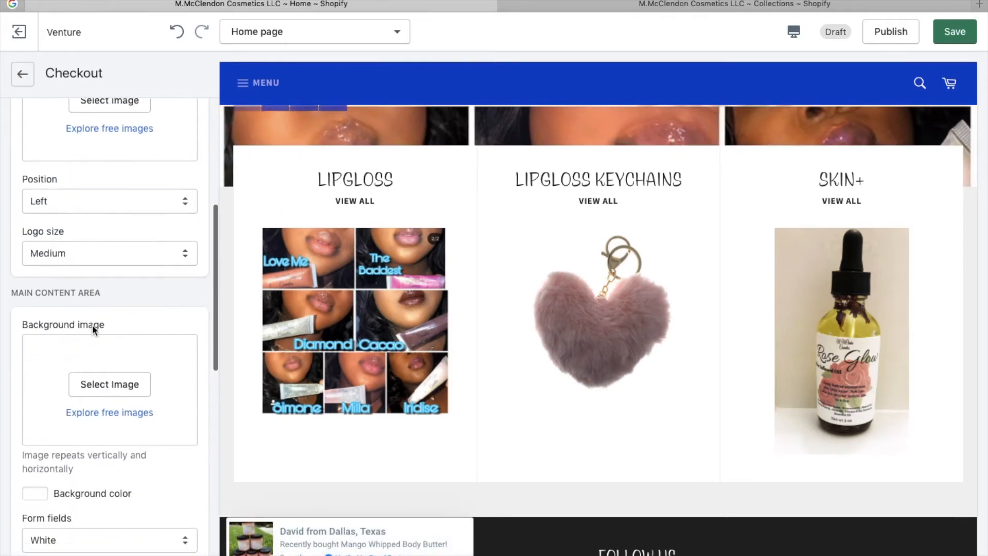
scroll(94, 331, "down", 5)
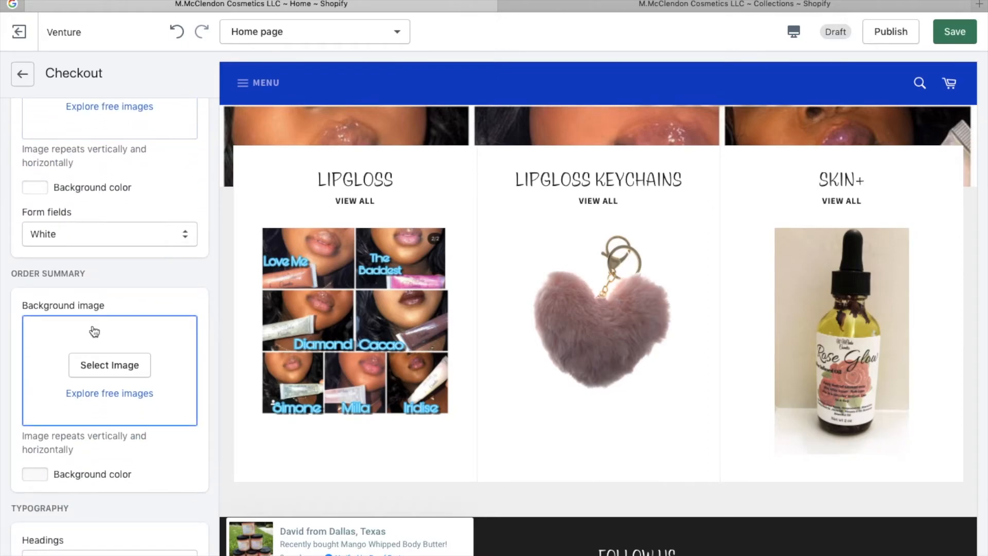
left_click(23, 75)
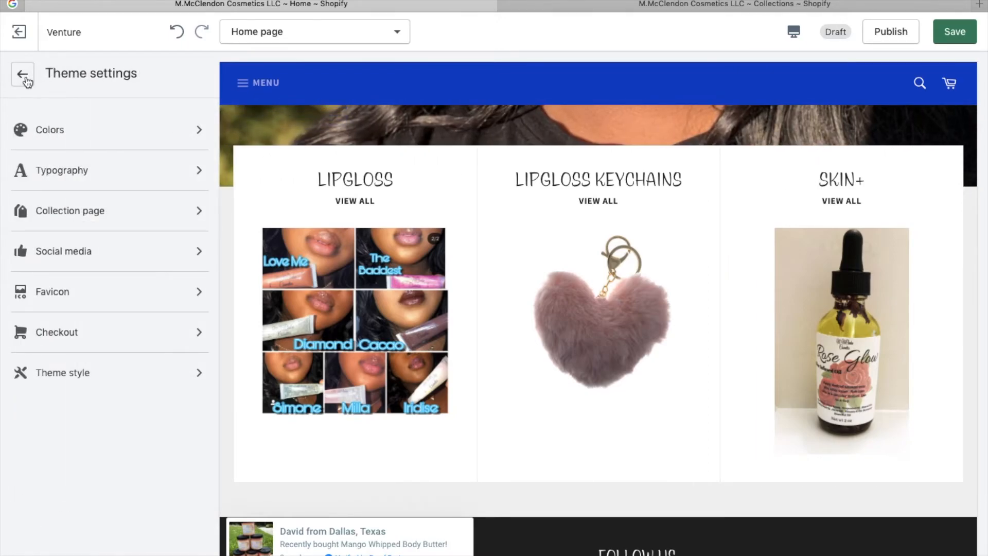
Step: Check the theme style option and the additional actions offered for the Venture theme, such as editing code or languages
left_click(133, 381)
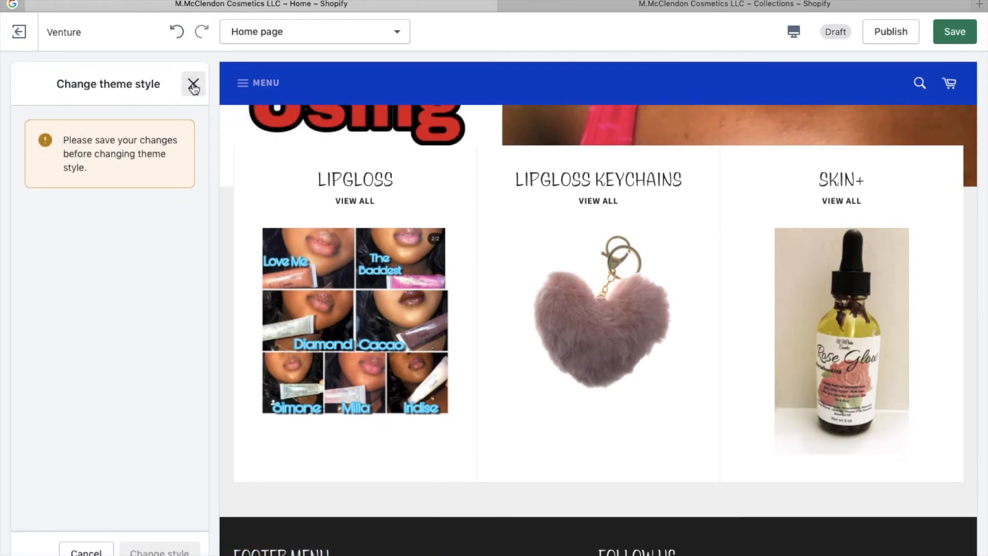
left_click(193, 88)
left_click(20, 76)
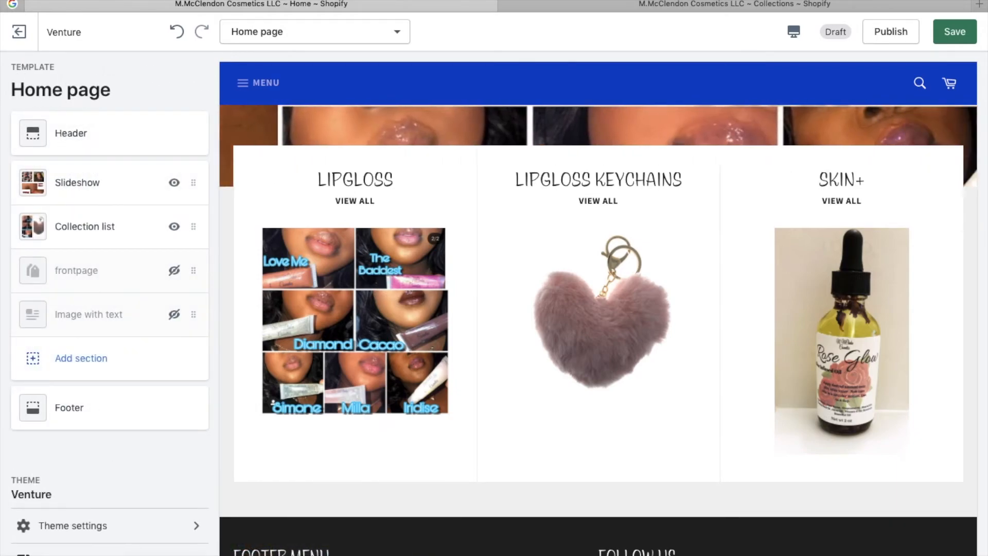
left_click(122, 552)
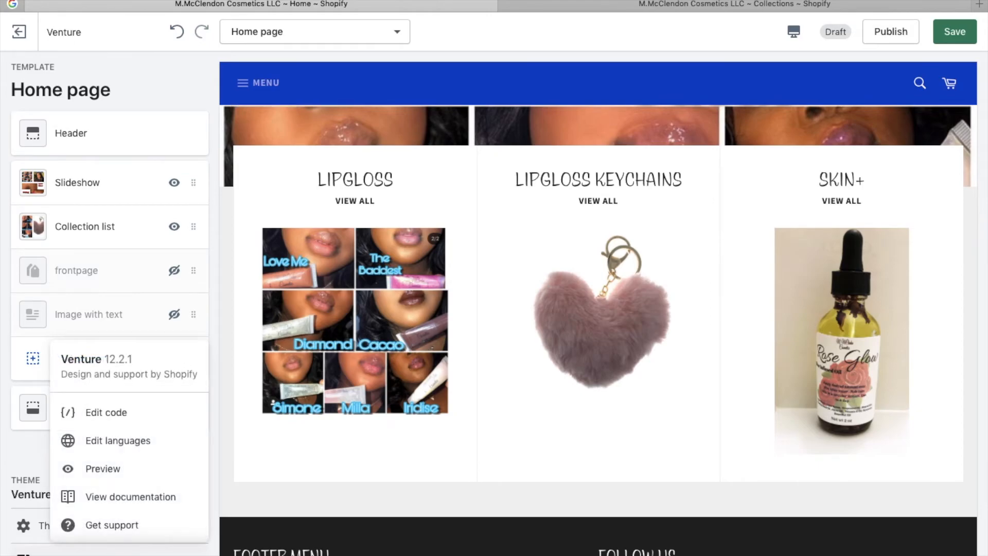
left_click(122, 553)
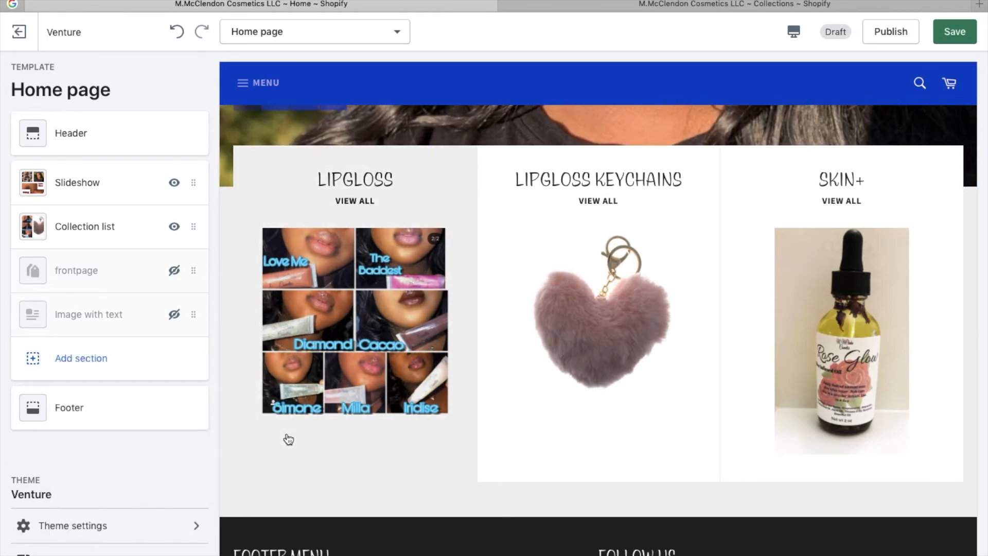
Step: Review the whole home page preview from header to footer and dismiss the recent-purchase notification
scroll(292, 426, "down", 2)
scroll(292, 426, "up", 11)
scroll(292, 426, "down", 2)
scroll(292, 425, "down", 5)
scroll(292, 427, "up", 5)
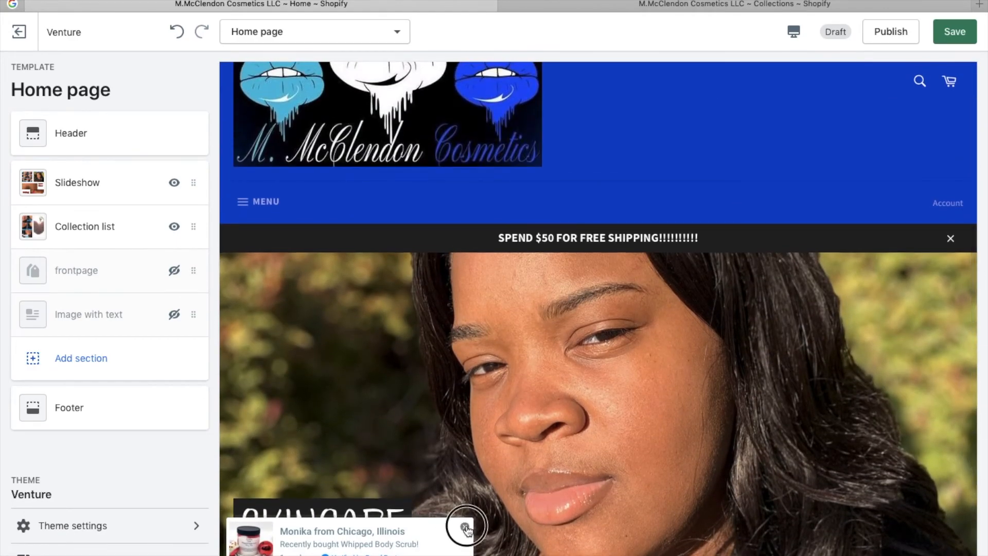
left_click(466, 529)
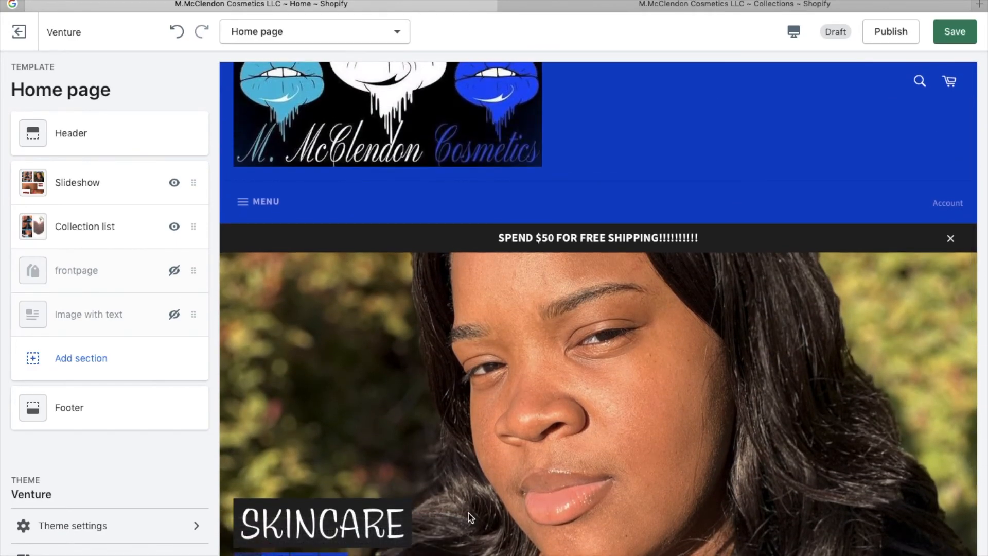
scroll(480, 450, "up", 2)
scroll(480, 453, "down", 8)
scroll(480, 452, "down", 4)
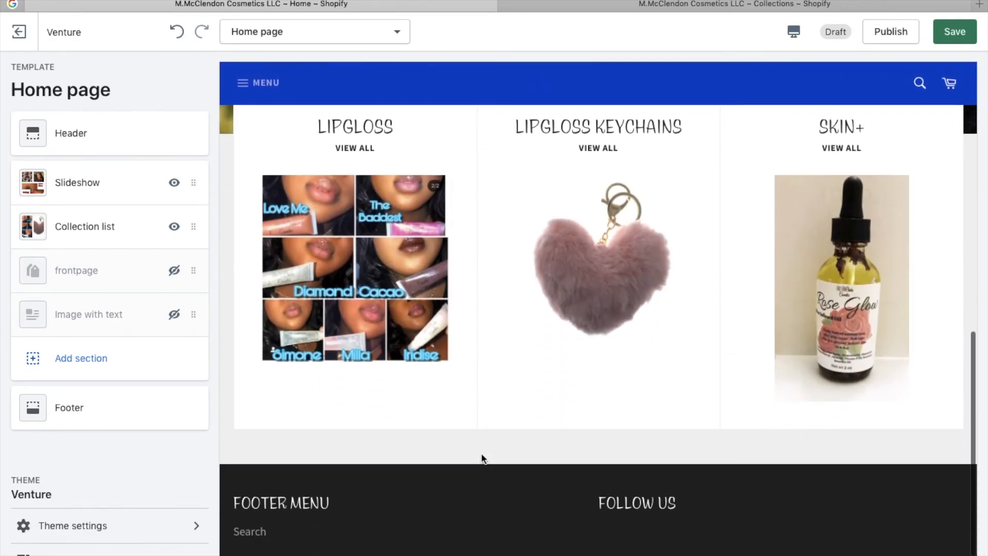
scroll(481, 453, "up", 15)
Step: Preview the Lipgloss collection page from the store menu and check its Collection section settings
left_click(250, 283)
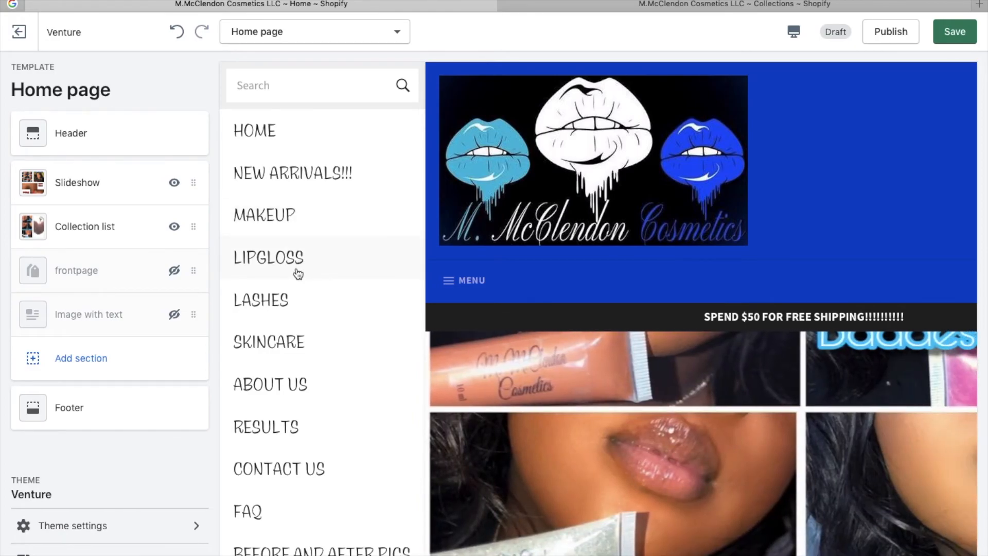
left_click(297, 273)
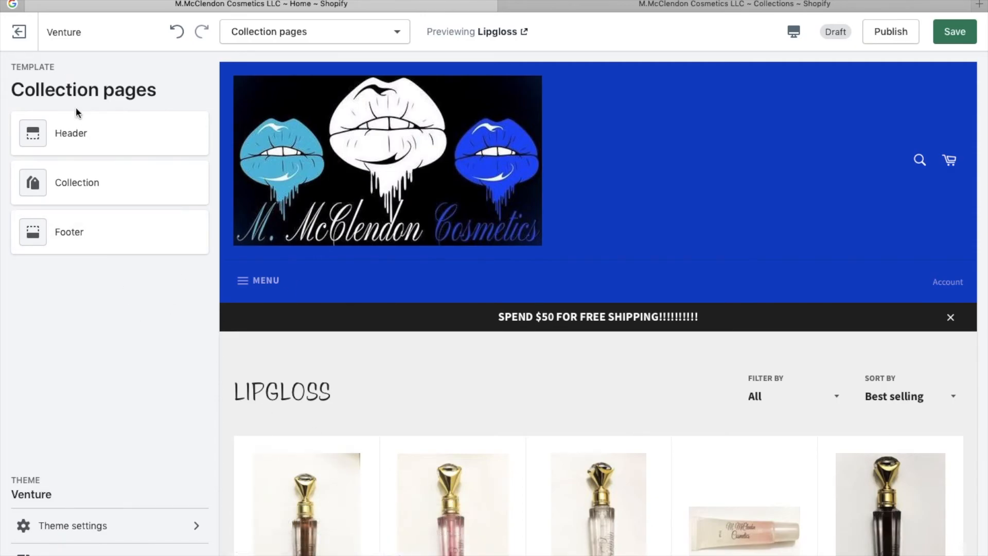
left_click(115, 189)
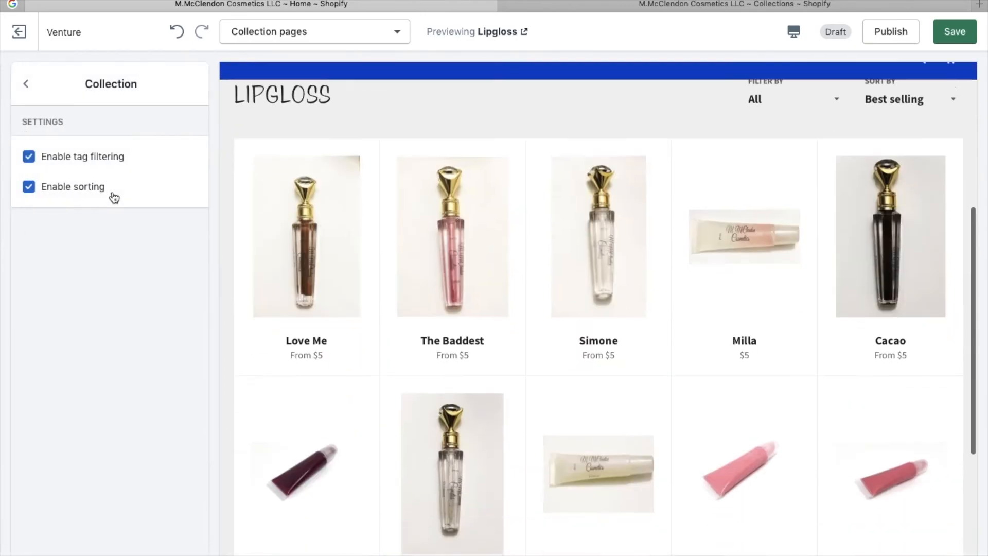
left_click(27, 86)
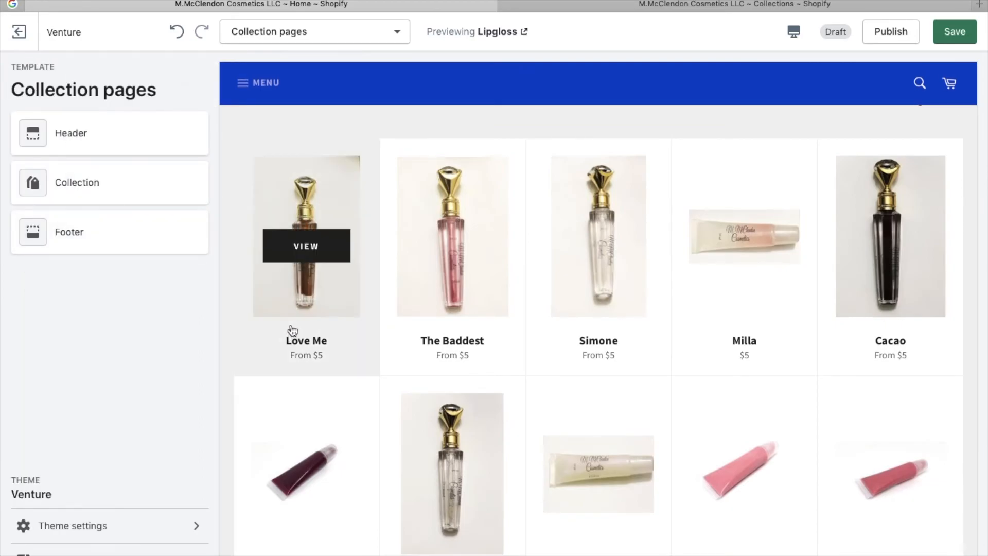
Step: Look through the Lipgloss product grid and revisit that collection through the store menu
scroll(291, 329, "down", 5)
scroll(291, 327, "up", 8)
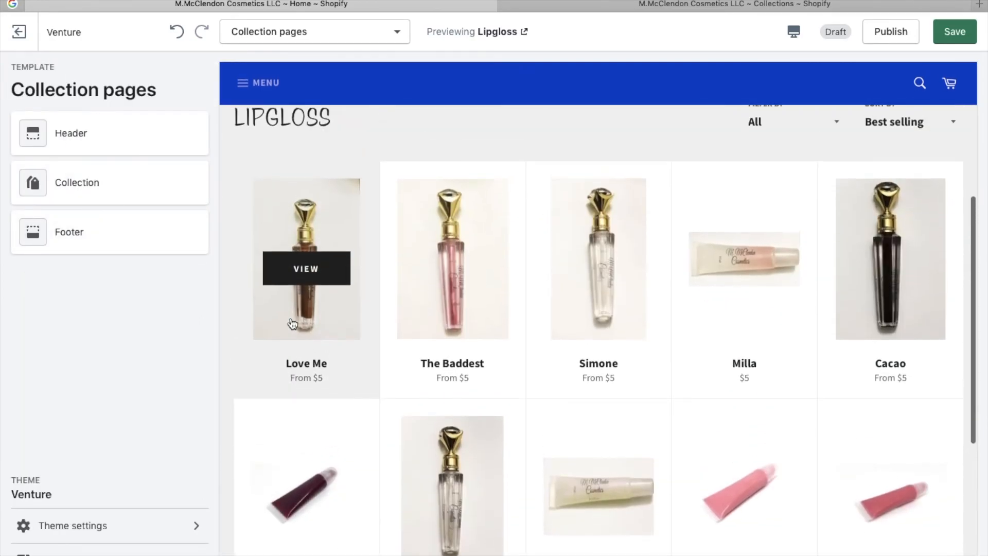
scroll(293, 323, "up", 5)
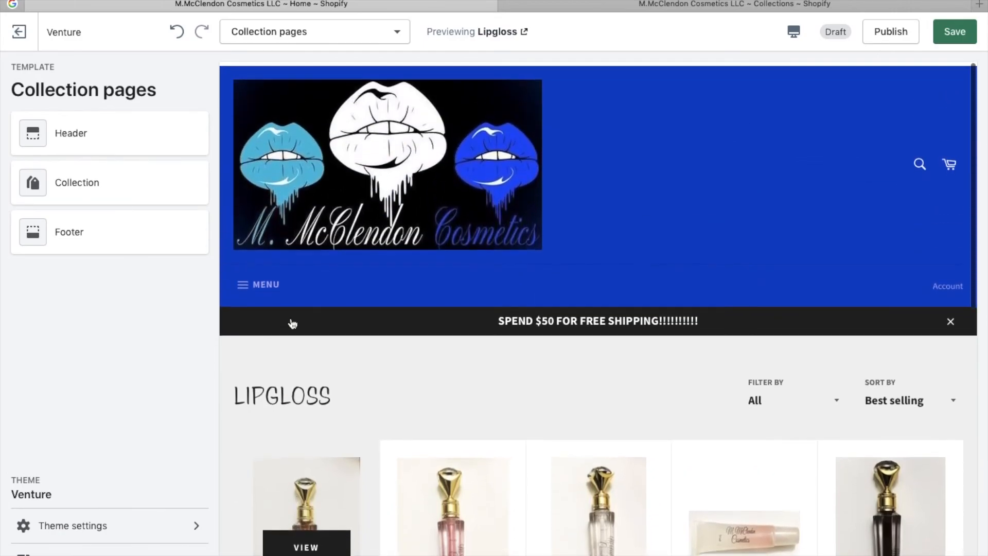
left_click(265, 282)
left_click(269, 267)
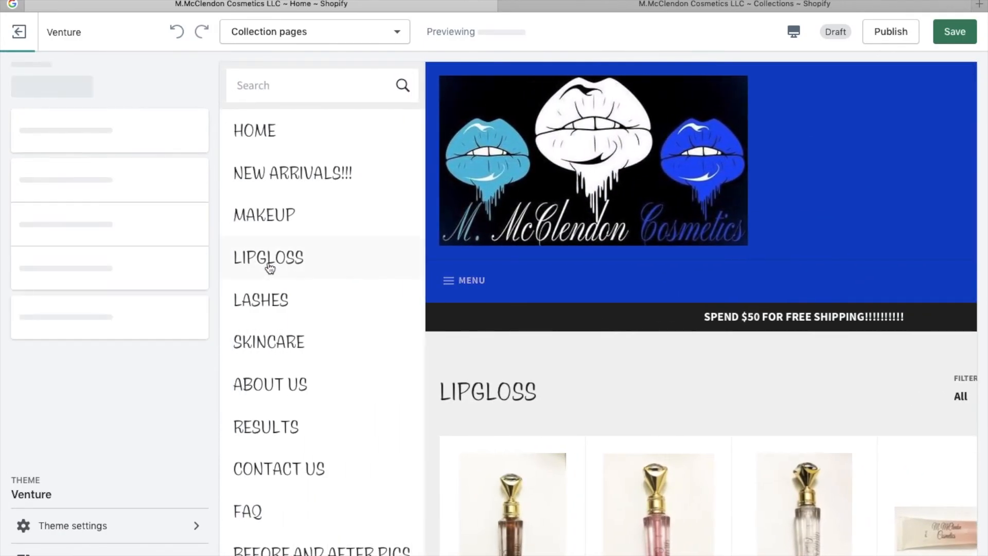
scroll(307, 350, "down", 6)
scroll(307, 350, "up", 6)
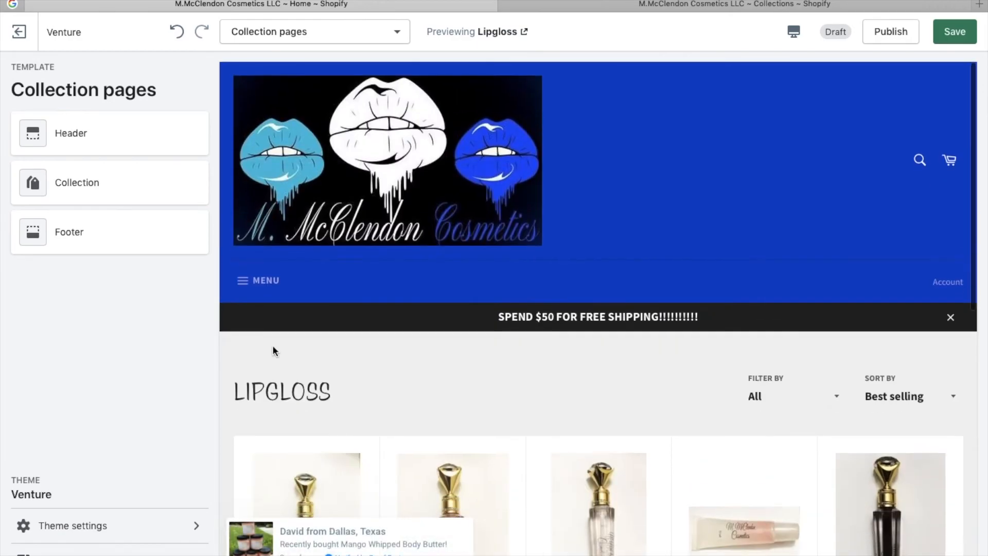
Step: Preview the Results page from the store menu and check its Featured products section
left_click(262, 281)
left_click(282, 384)
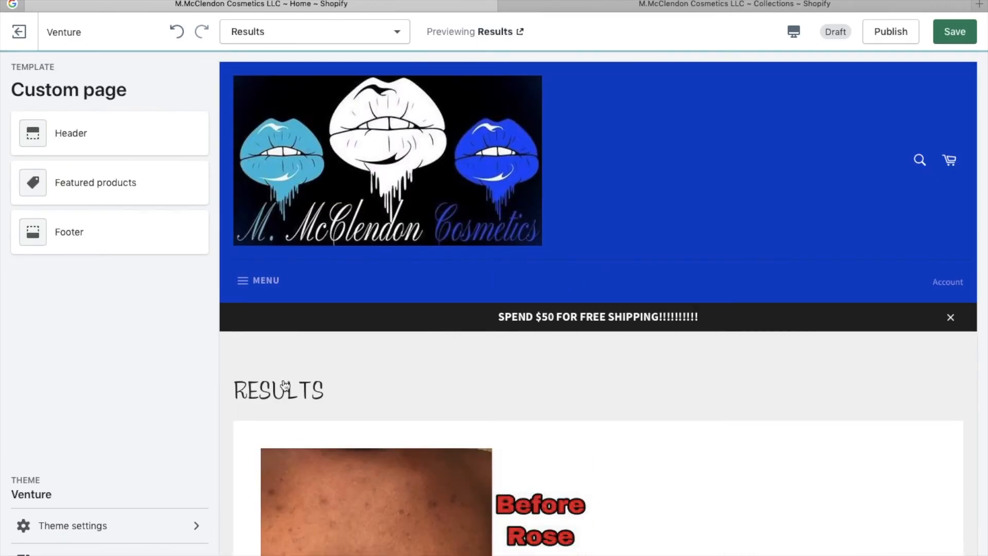
scroll(284, 385, "down", 5)
left_click(132, 190)
scroll(381, 314, "up", 7)
scroll(381, 316, "up", 10)
left_click(26, 83)
Step: Preview the About Us page from the store menu and read through its text
left_click(242, 282)
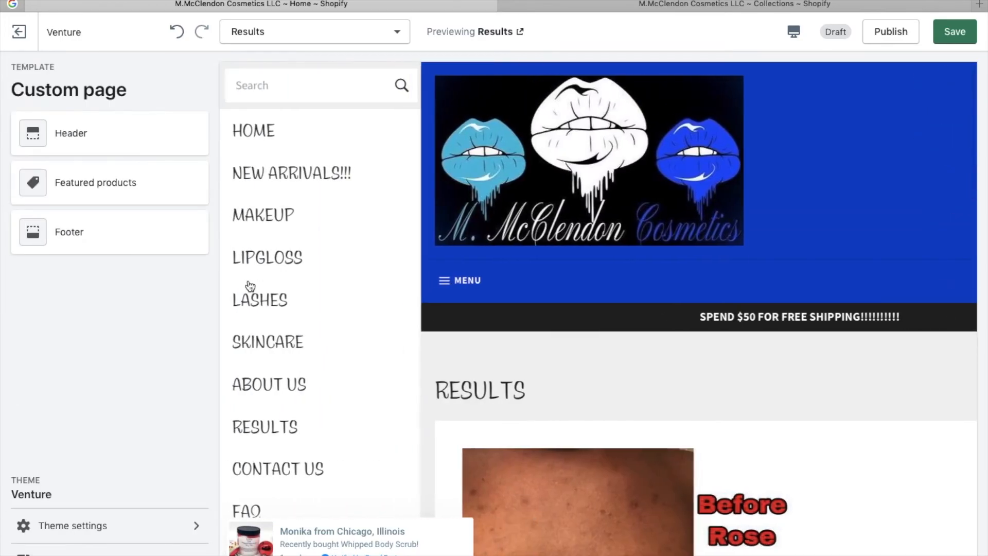
left_click(293, 384)
scroll(291, 389, "down", 3)
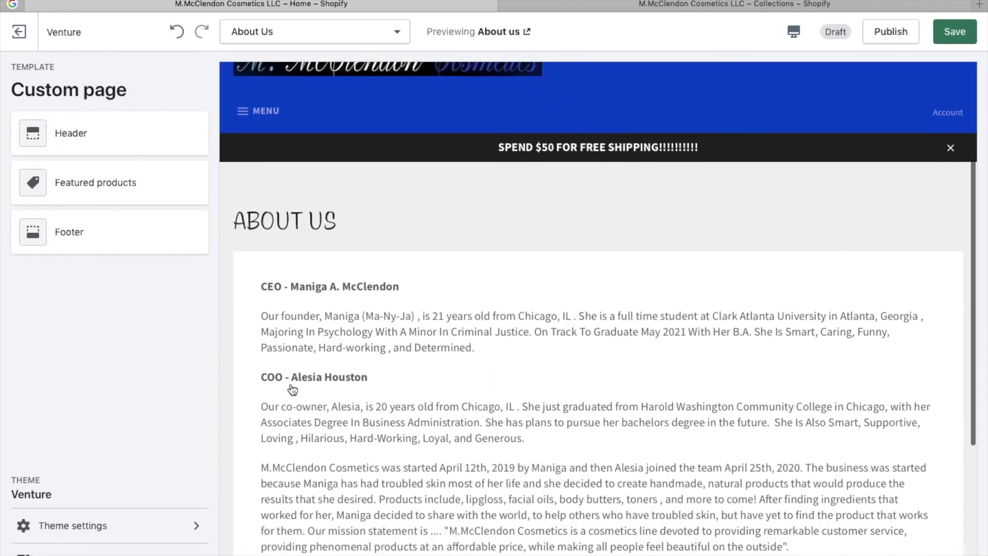
scroll(291, 390, "down", 3)
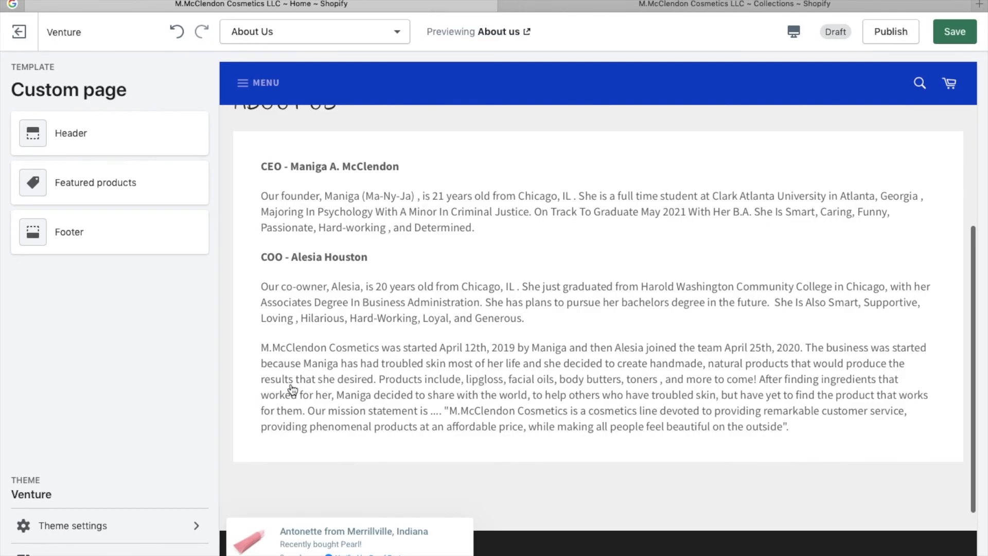
scroll(292, 390, "up", 5)
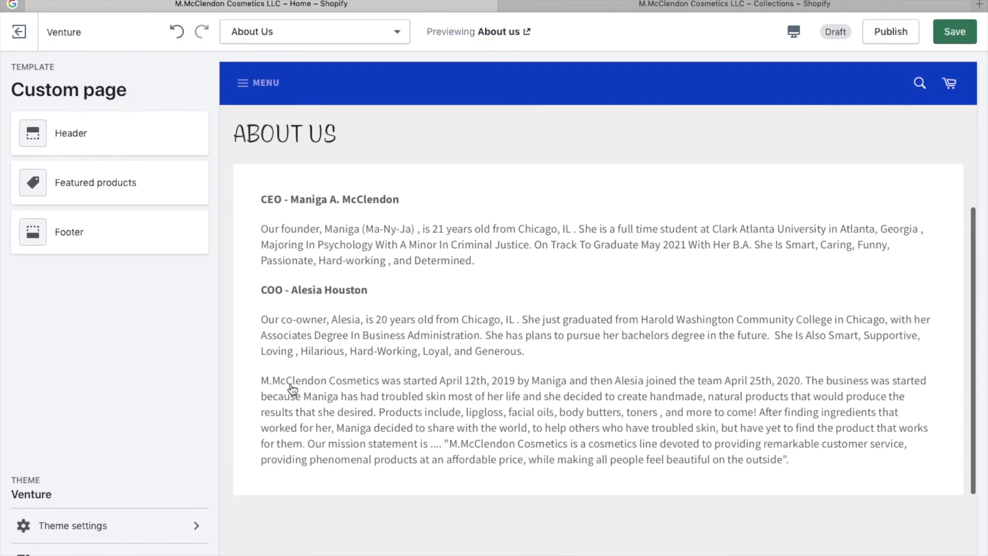
Step: Preview the Lashes collection page from the store menu and look over its products
left_click(265, 280)
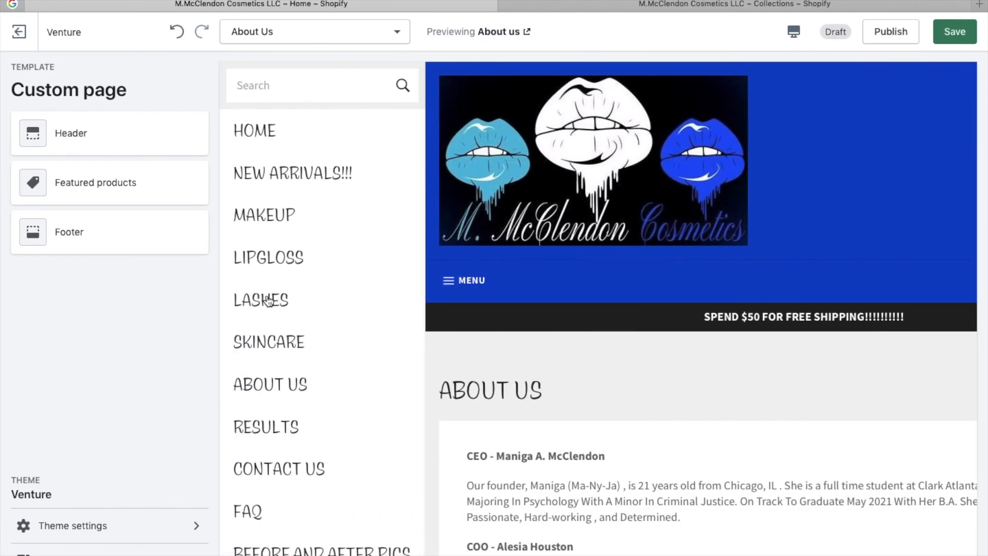
left_click(268, 301)
scroll(316, 371, "down", 4)
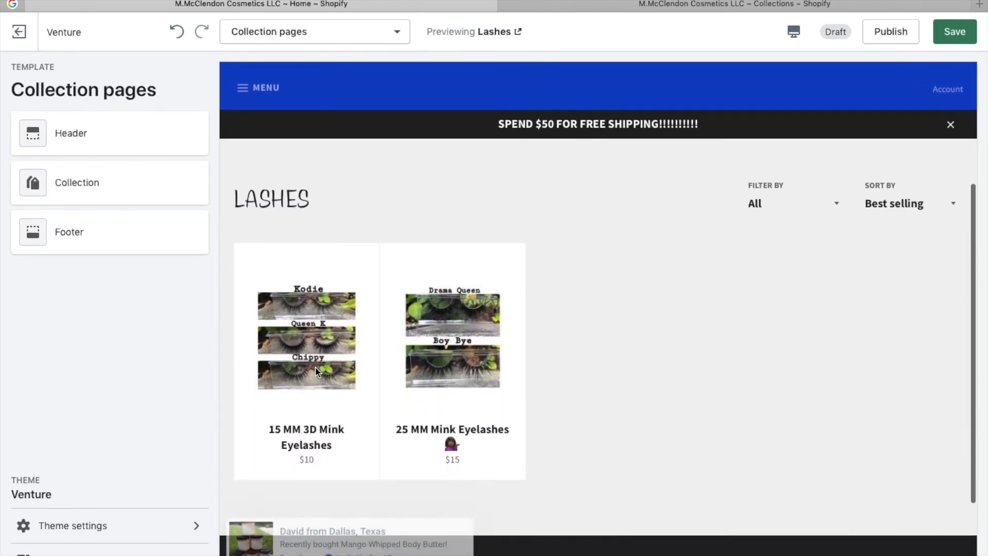
scroll(316, 371, "up", 4)
scroll(488, 401, "down", 2)
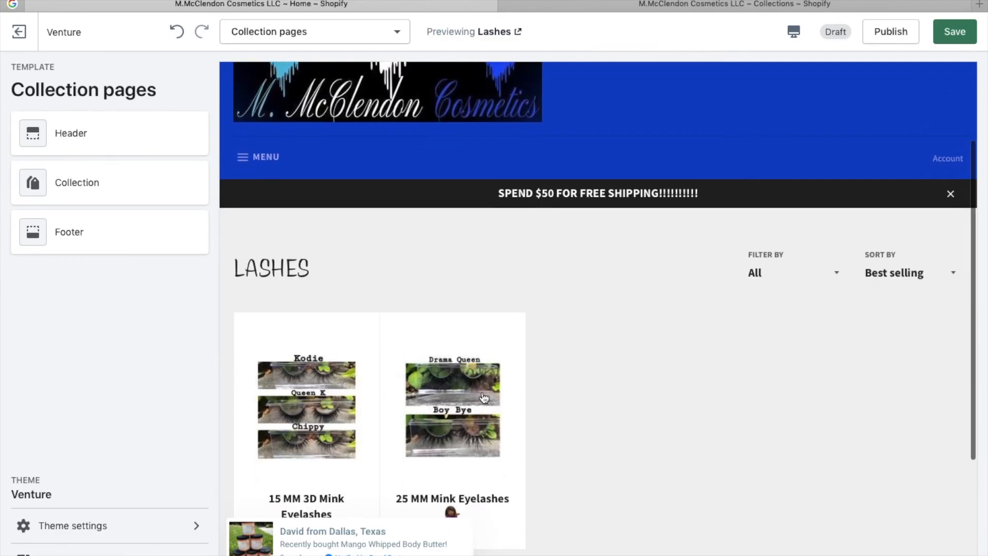
Step: Preview the 25 MM Mink Eyelashes product page and review its purchase options, description and sharing links
left_click(488, 402)
scroll(461, 367, "down", 2)
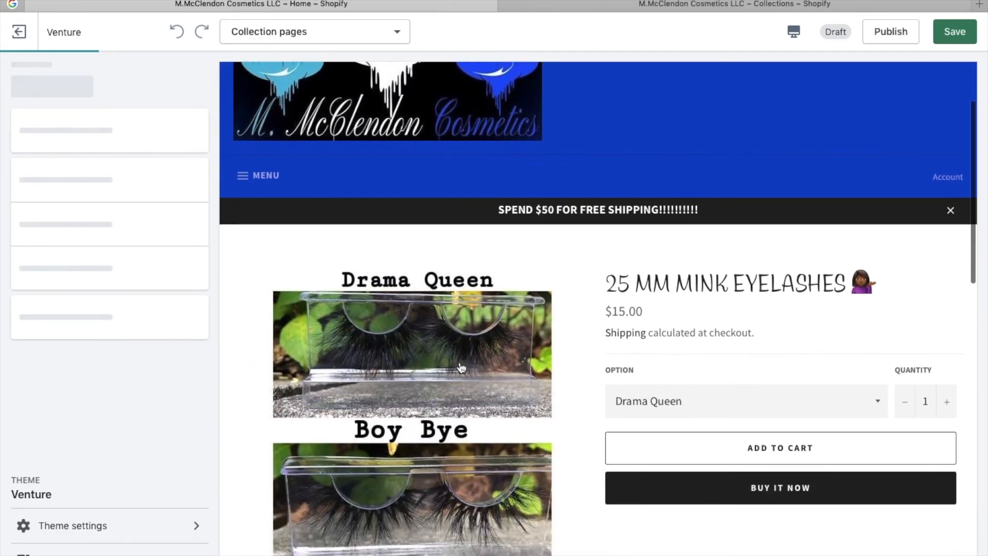
scroll(461, 367, "down", 2)
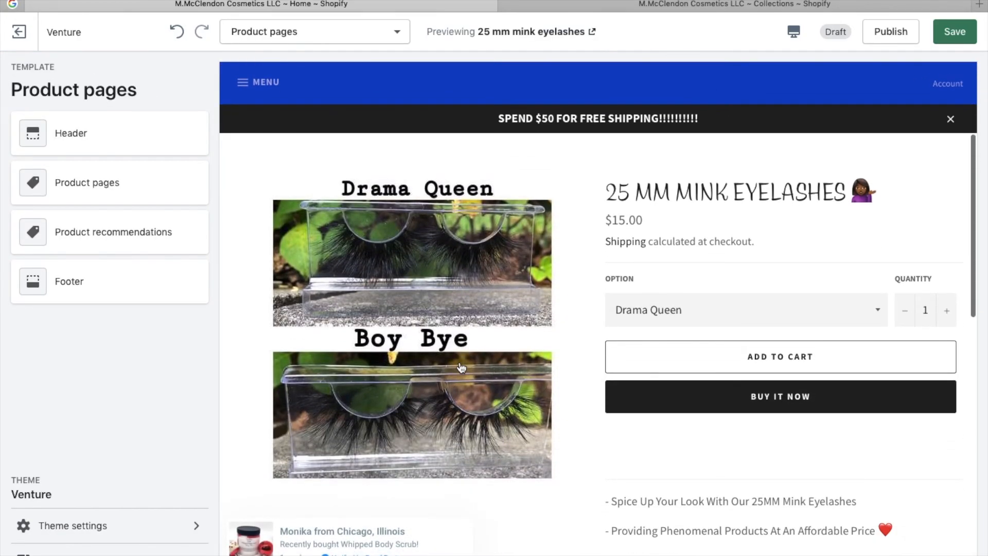
scroll(645, 527, "down", 4)
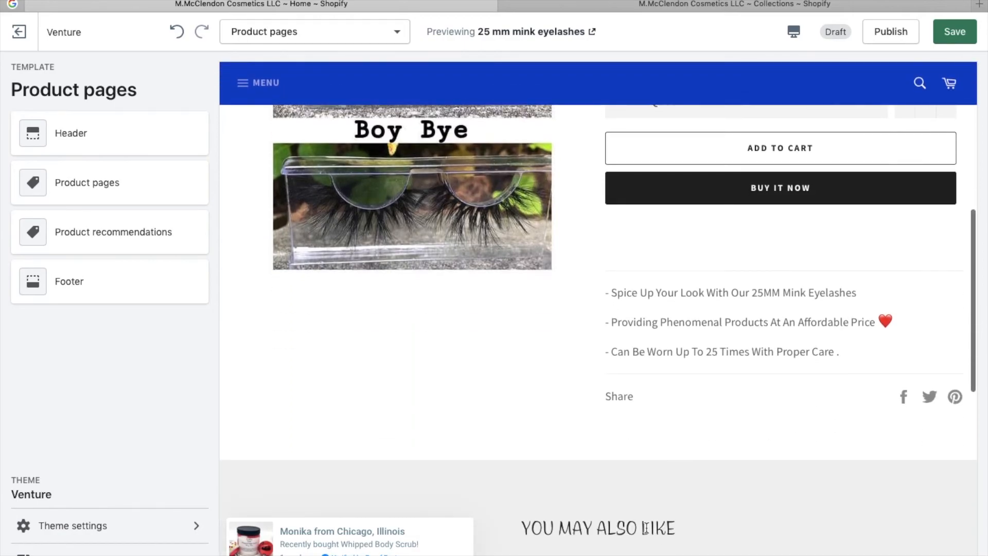
scroll(696, 363, "up", 2)
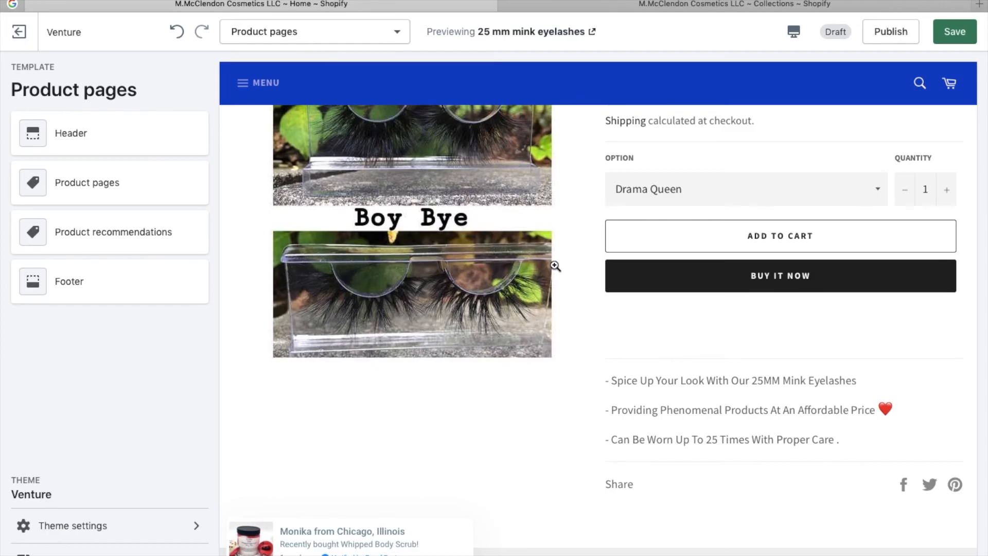
scroll(554, 265, "up", 1)
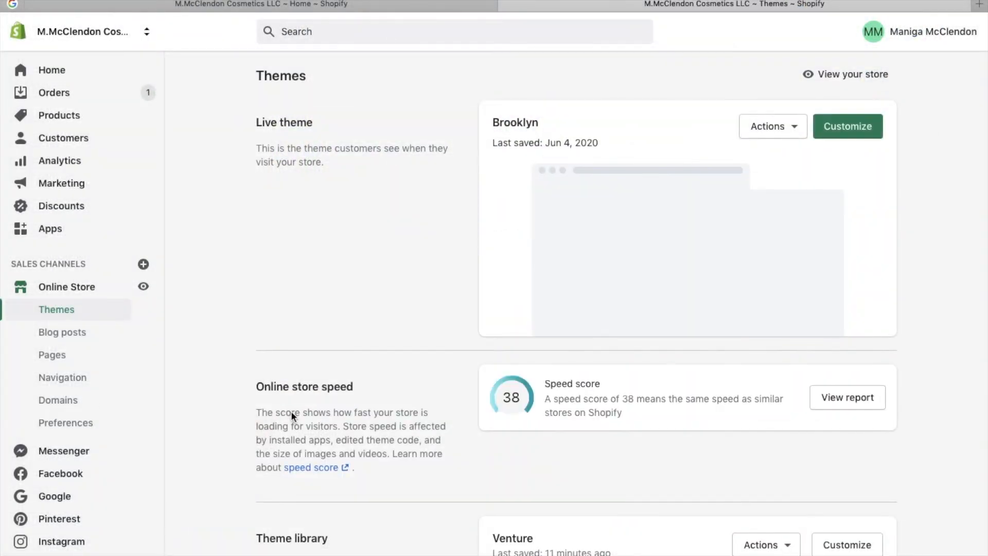
Step: Look over the available theme actions for the live Brooklyn theme and the customized Venture theme in the theme library
left_click(790, 133)
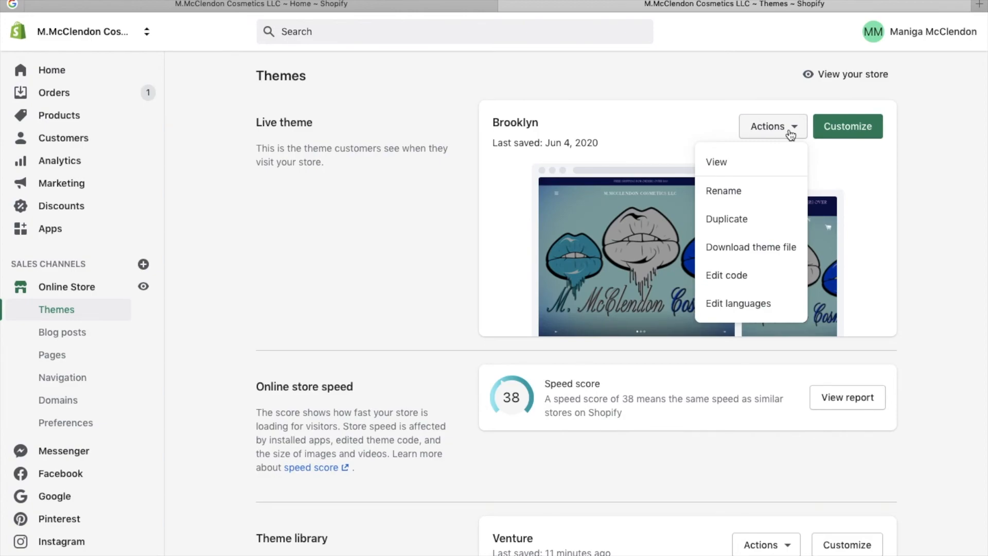
left_click(790, 129)
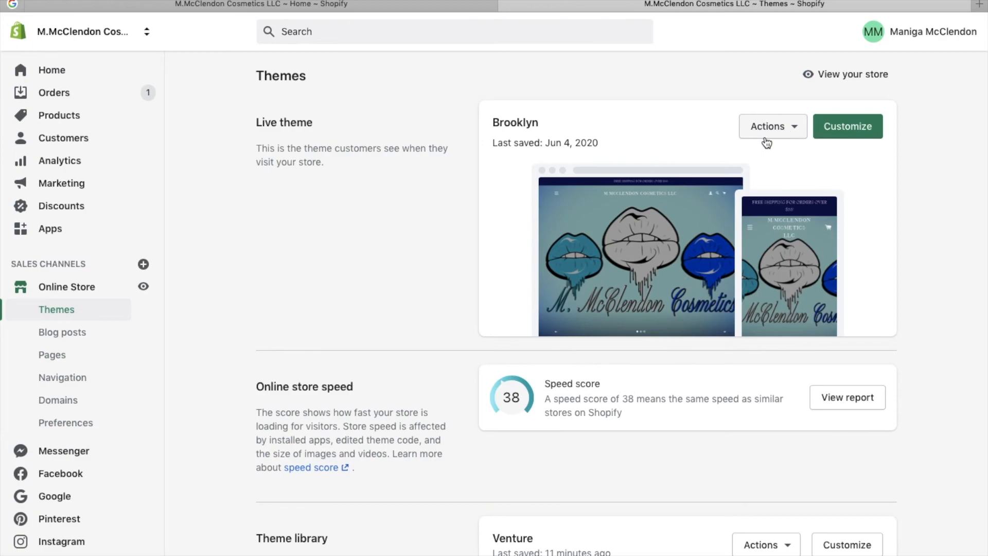
scroll(767, 139, "down", 2)
scroll(764, 137, "down", 2)
left_click(791, 320)
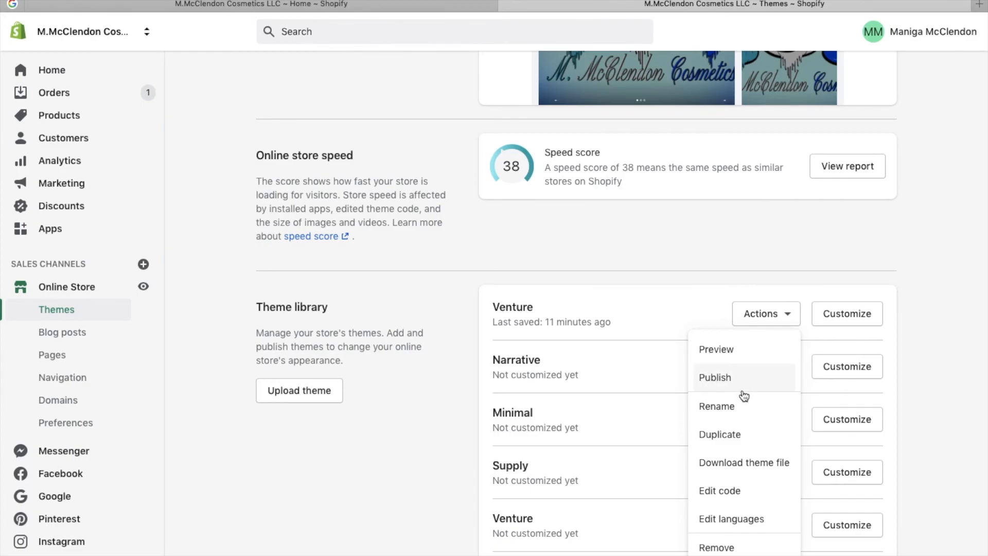
scroll(613, 290, "up", 5)
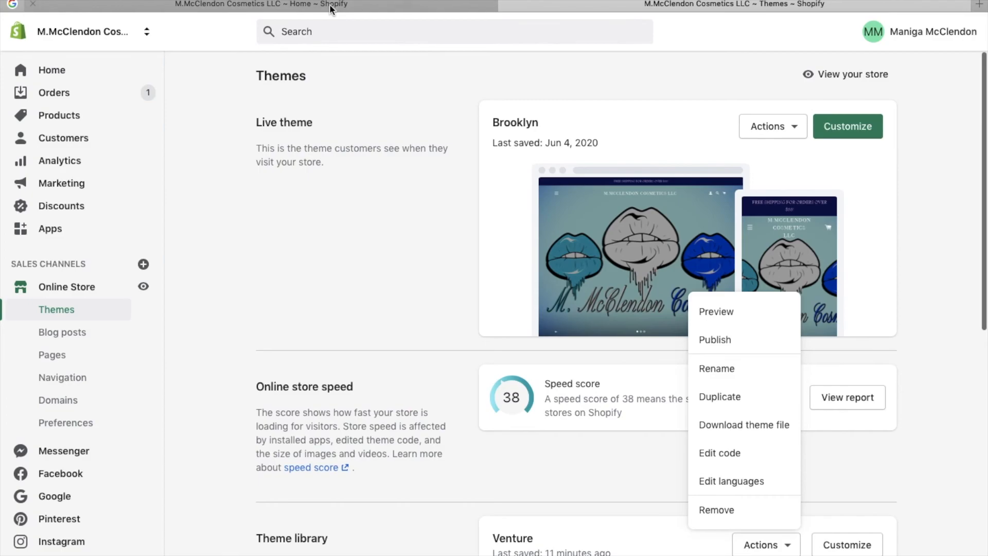
Step: Return to the Venture theme editor and preview the Lipgloss collection page from the home page's collection list
left_click(330, 7)
scroll(411, 430, "up", 10)
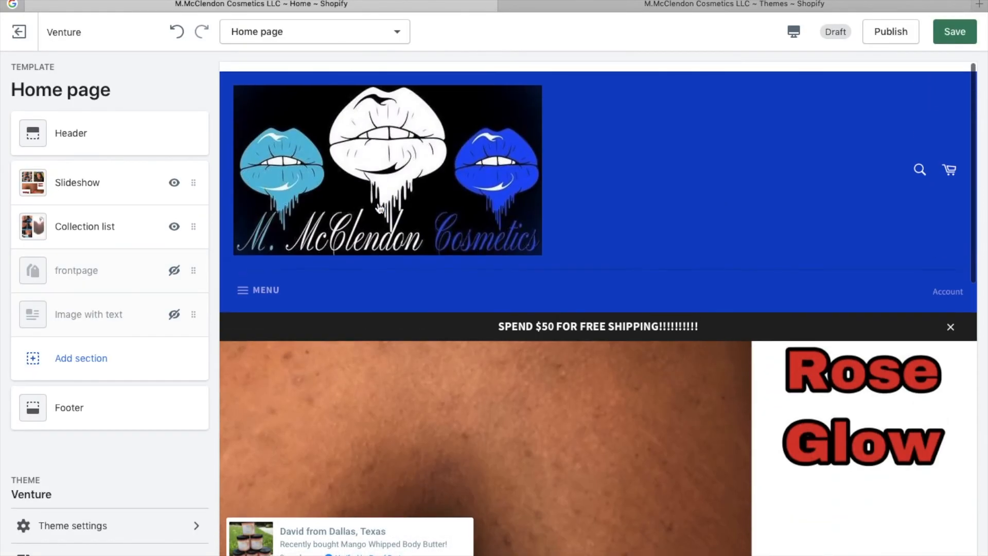
left_click(464, 526)
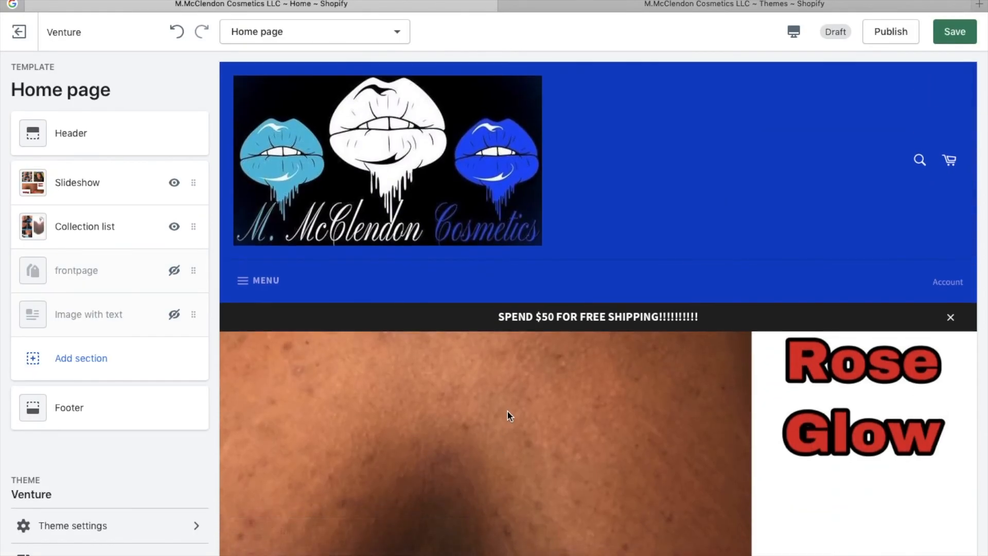
scroll(508, 412, "down", 10)
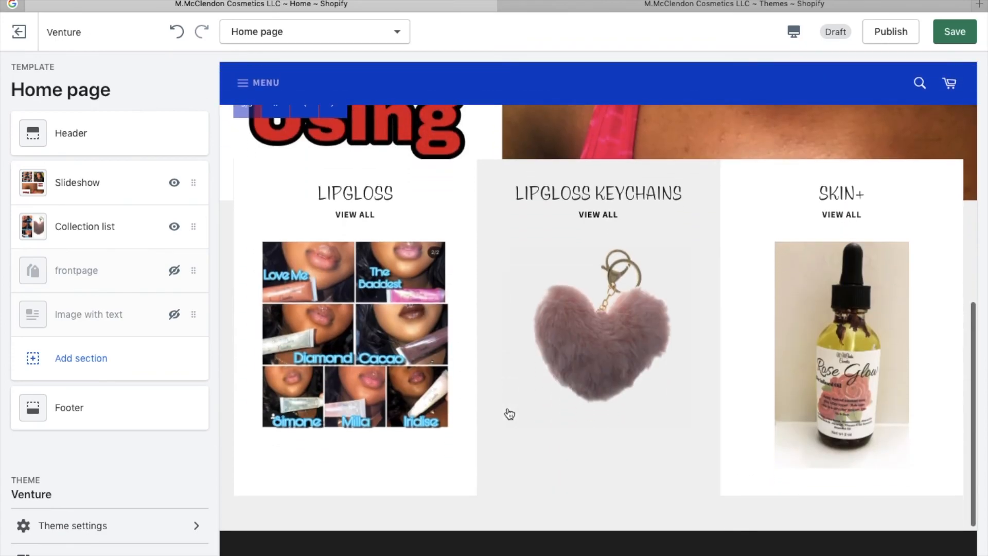
left_click(437, 374)
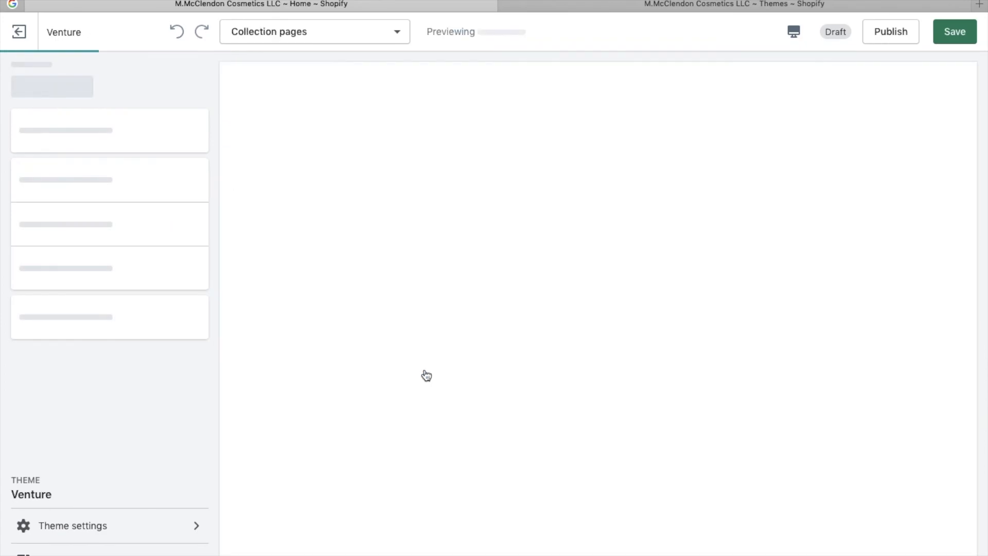
scroll(426, 375, "down", 7)
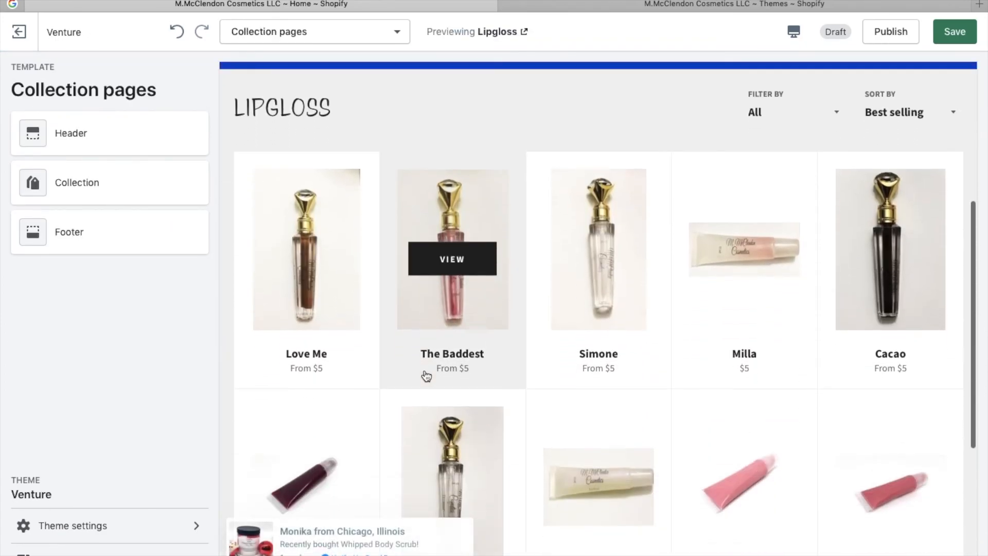
scroll(426, 375, "down", 3)
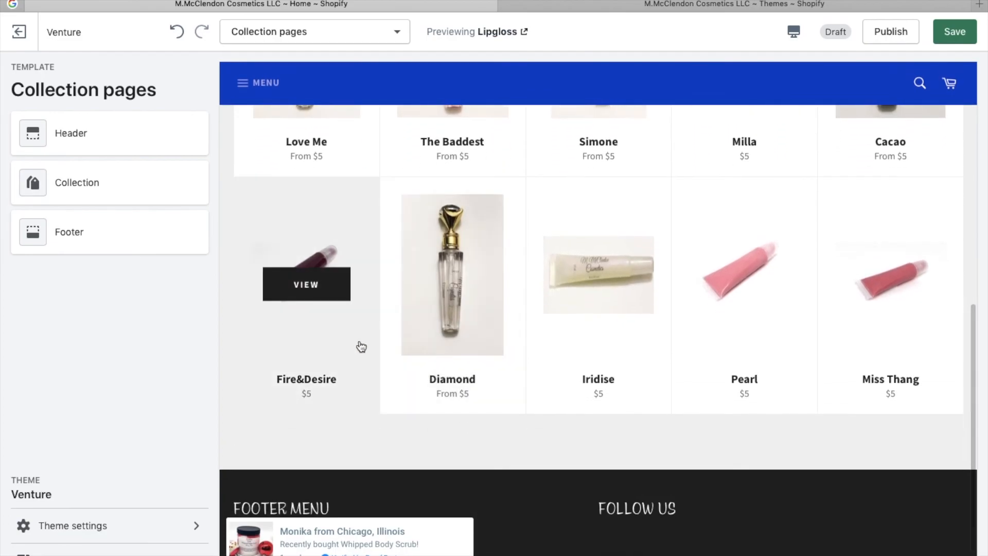
Step: Preview the Fire&Desire product page and review its images, purchase options and description
left_click(360, 346)
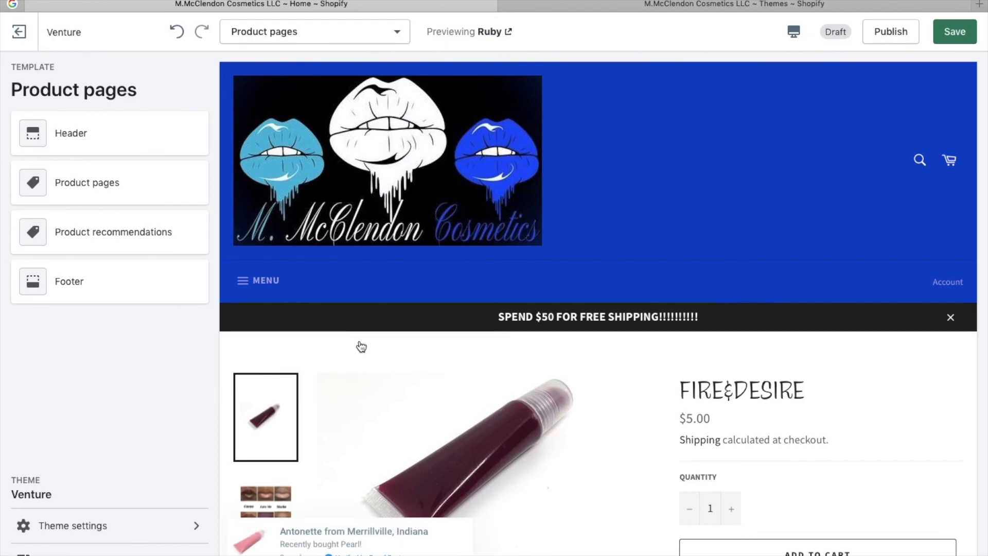
scroll(361, 346, "down", 2)
scroll(361, 346, "down", 1)
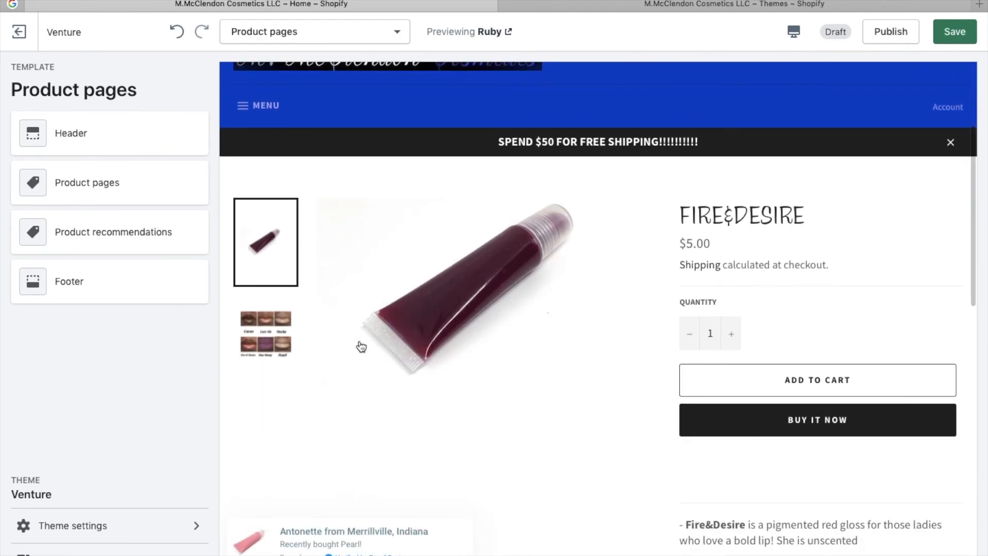
scroll(361, 346, "down", 5)
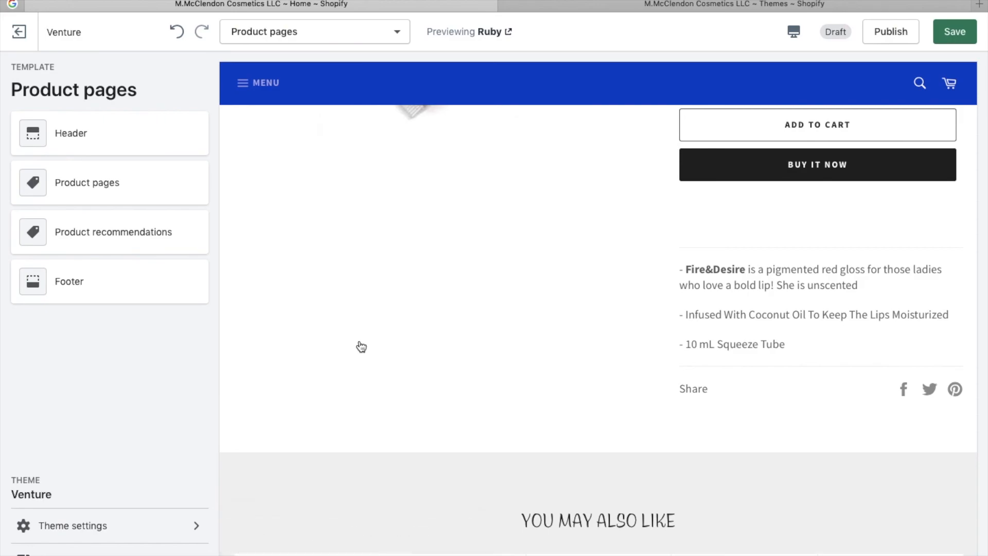
scroll(361, 346, "up", 7)
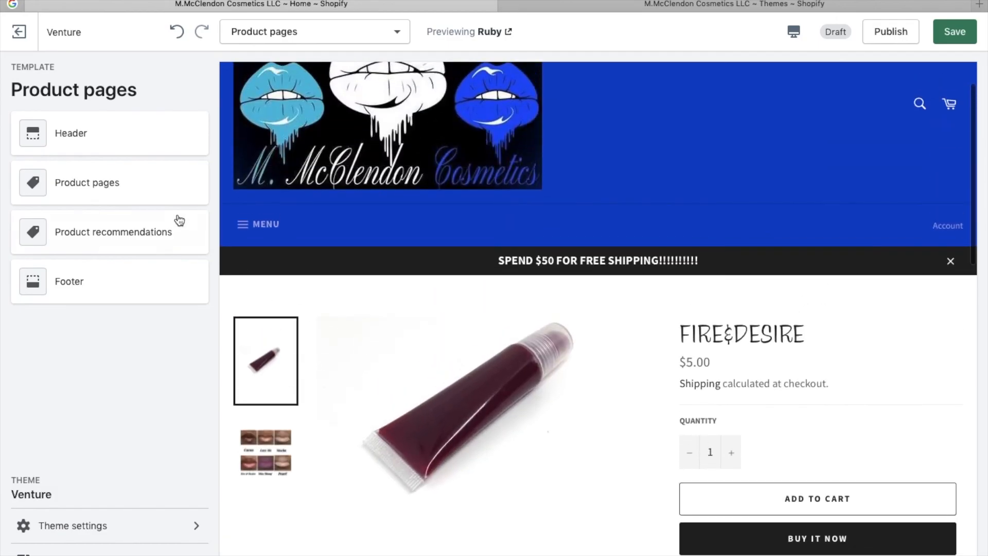
scroll(409, 304, "down", 4)
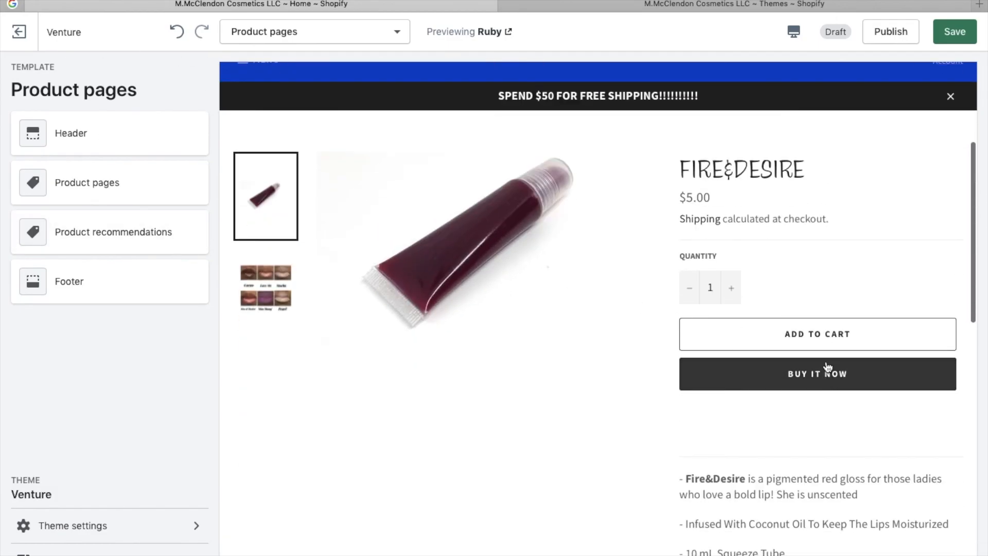
Step: Add one Fire&Desire lip gloss to the cart in the preview and review the shopping cart page
left_click(824, 341)
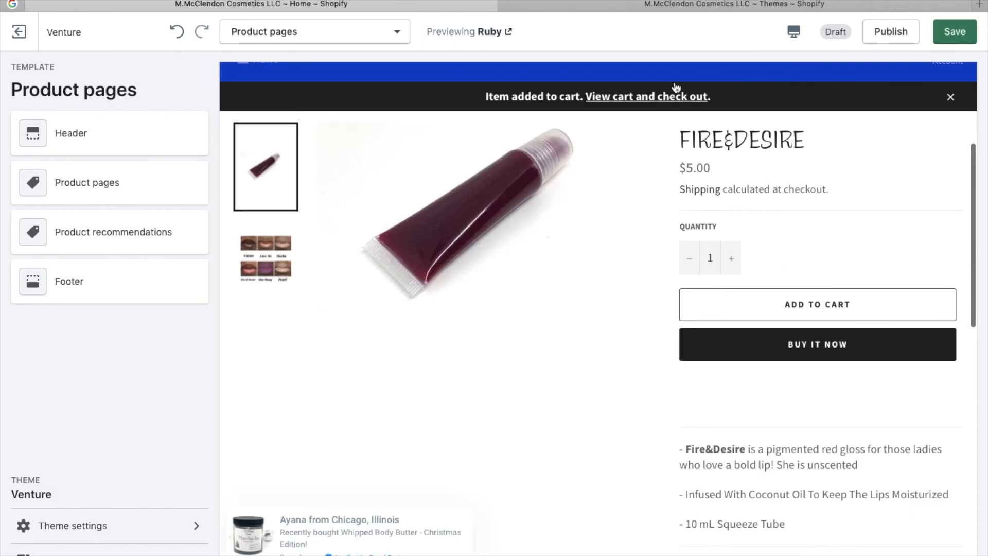
left_click(644, 98)
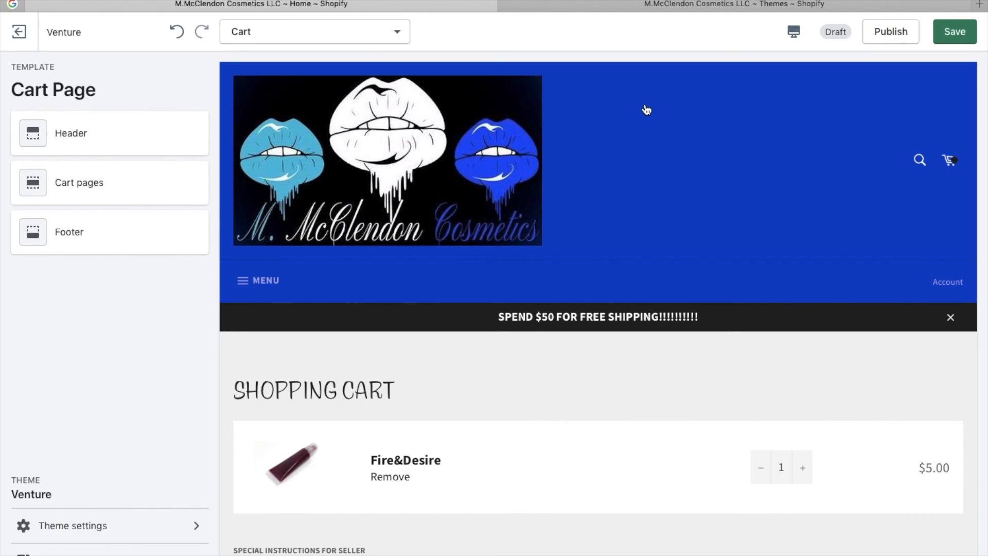
scroll(647, 279, "down", 5)
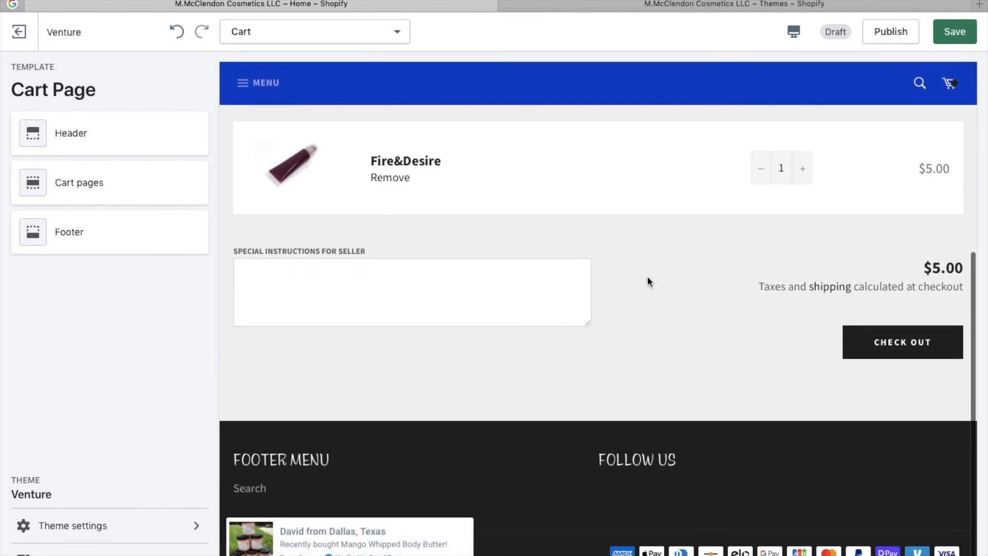
left_click(537, 295)
scroll(646, 345, "up", 1)
Step: Proceed to checkout from the cart and review the checkout page's contact, delivery and shipping address sections
left_click(855, 371)
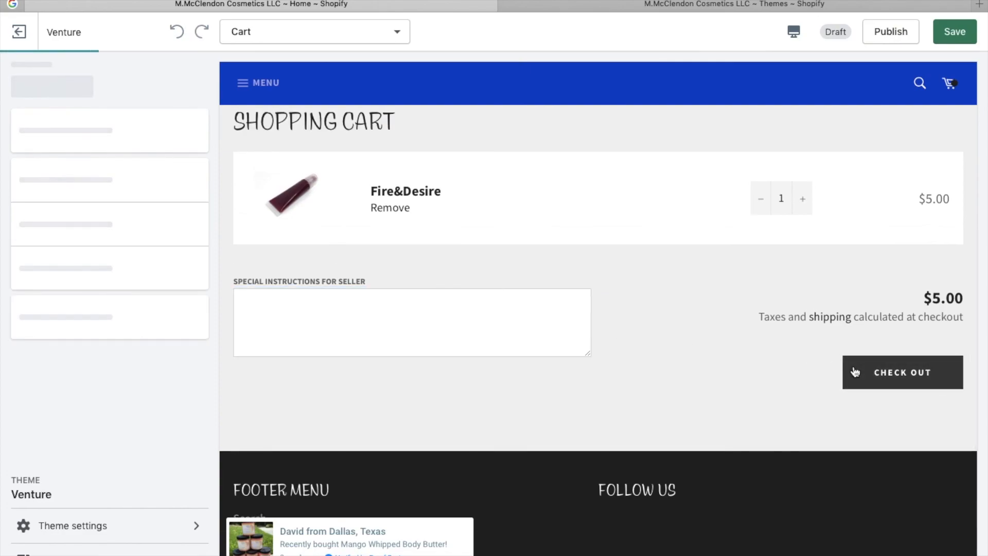
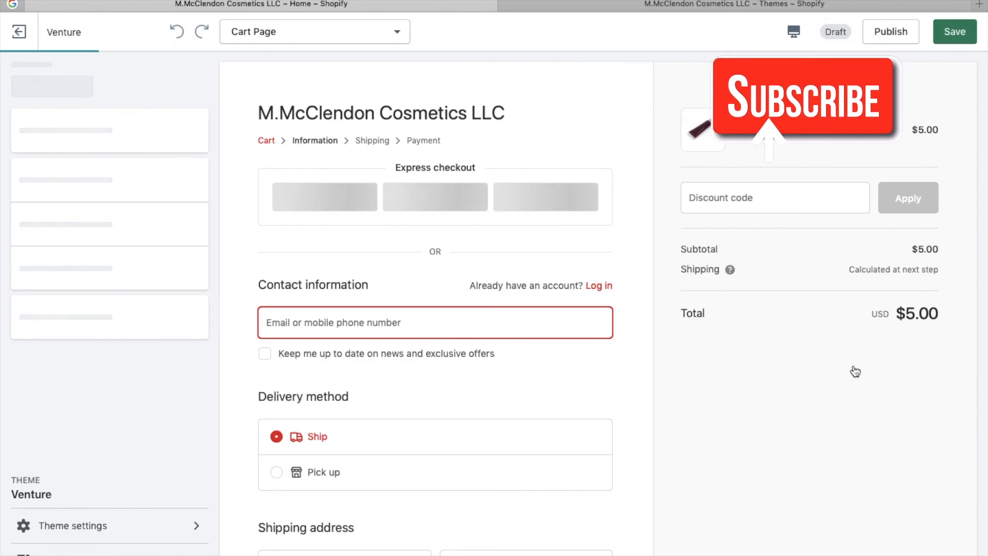
scroll(558, 294, "down", 5)
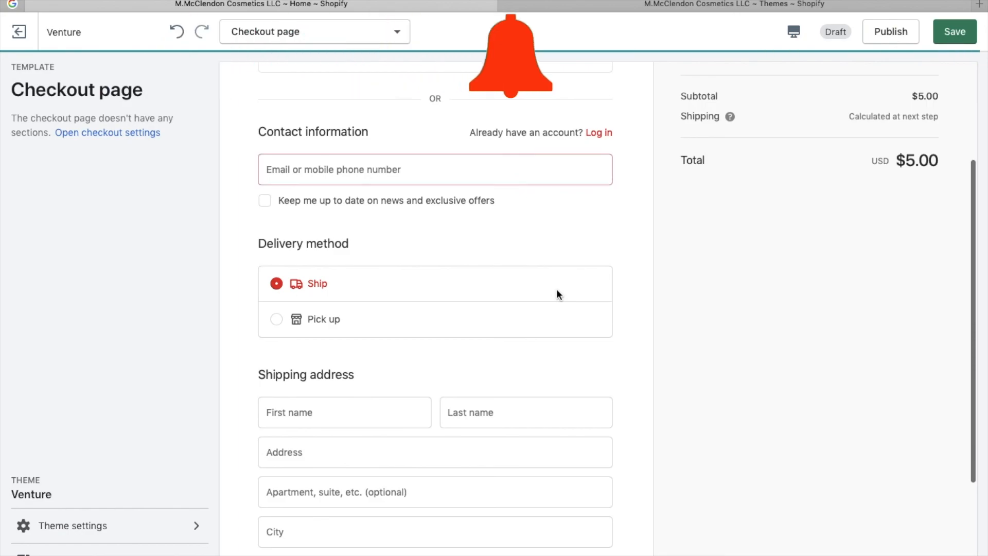
scroll(557, 289, "up", 6)
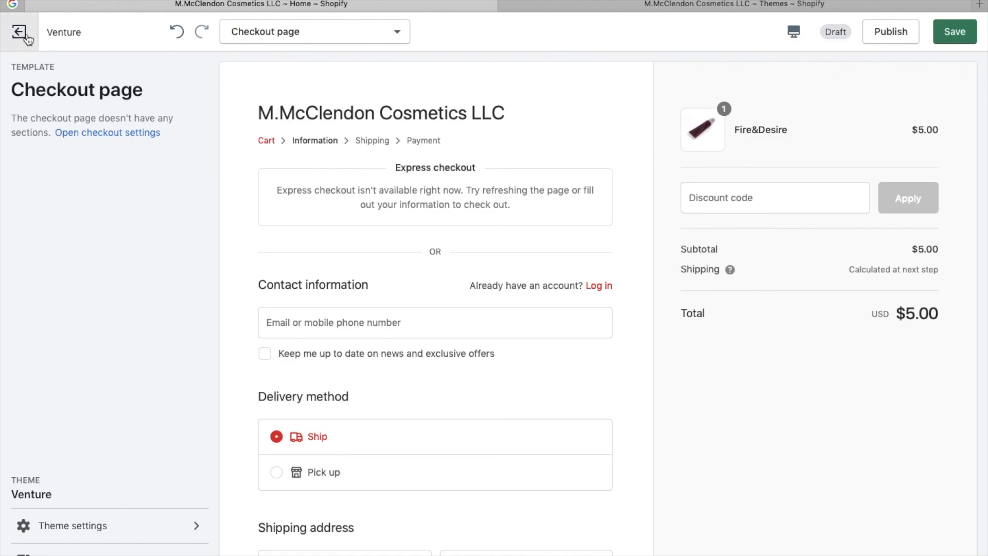
left_click(177, 34)
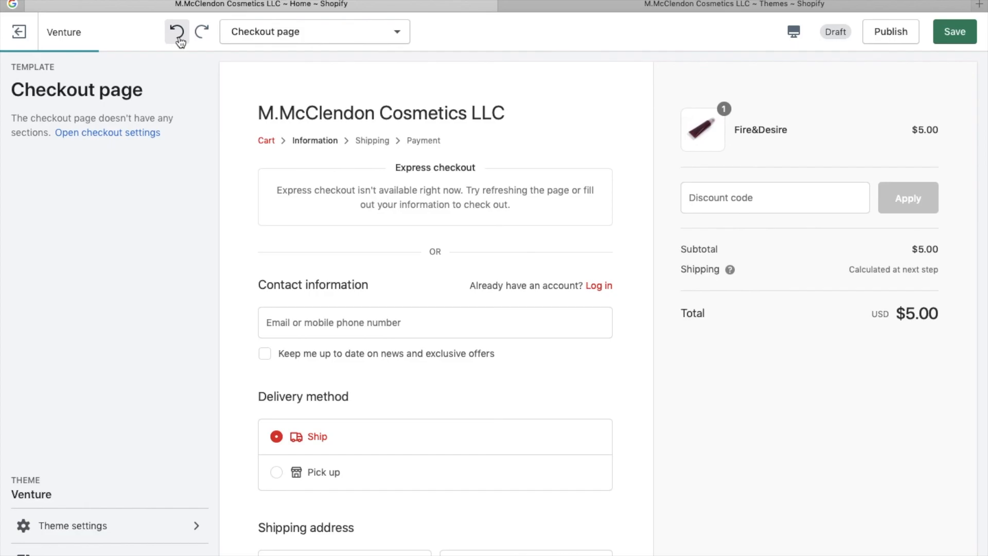